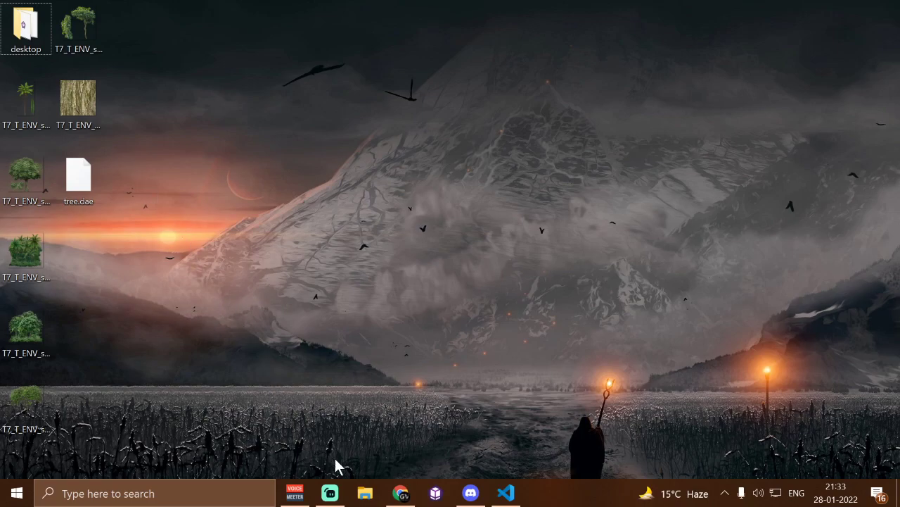
# View the Wind Shader asset entry on the neophyte.cf website in Chrome.
pyautogui.click(401, 492)
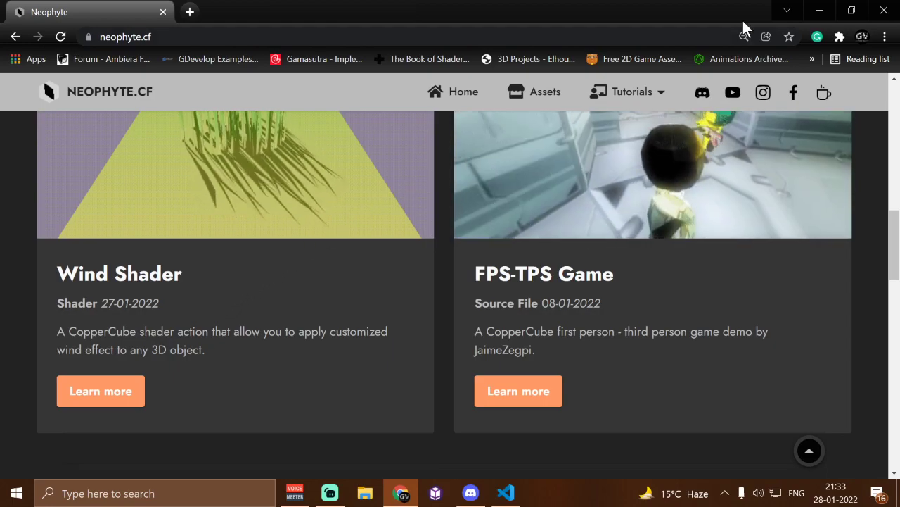
pyautogui.click(818, 10)
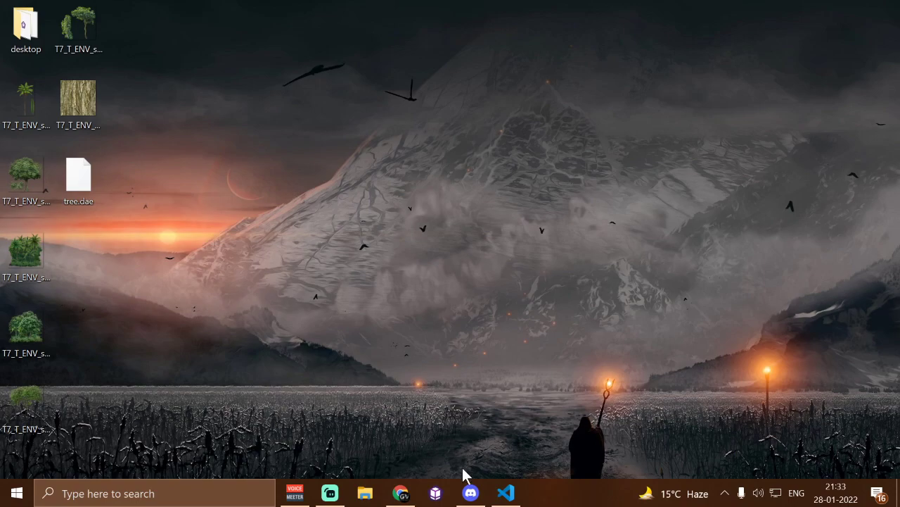
# Switch to CopperCube and create a New 3D App in a maximized window.
pyautogui.click(436, 492)
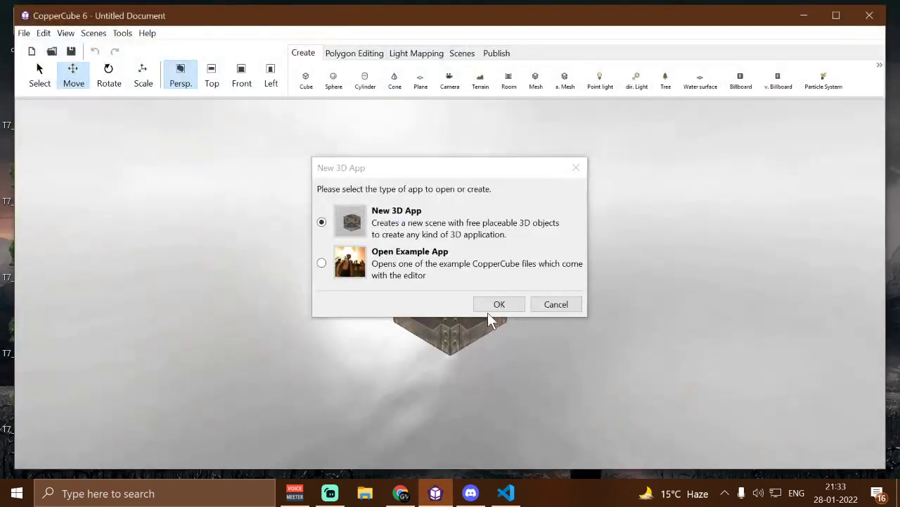
pyautogui.click(499, 301)
pyautogui.click(844, 15)
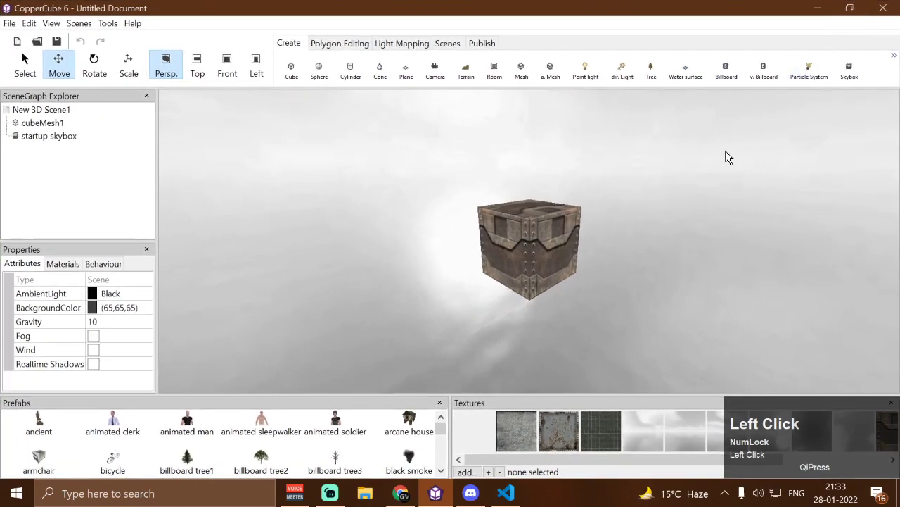
# Delete the default cube and the startup skybox from the new scene.
pyautogui.click(549, 274)
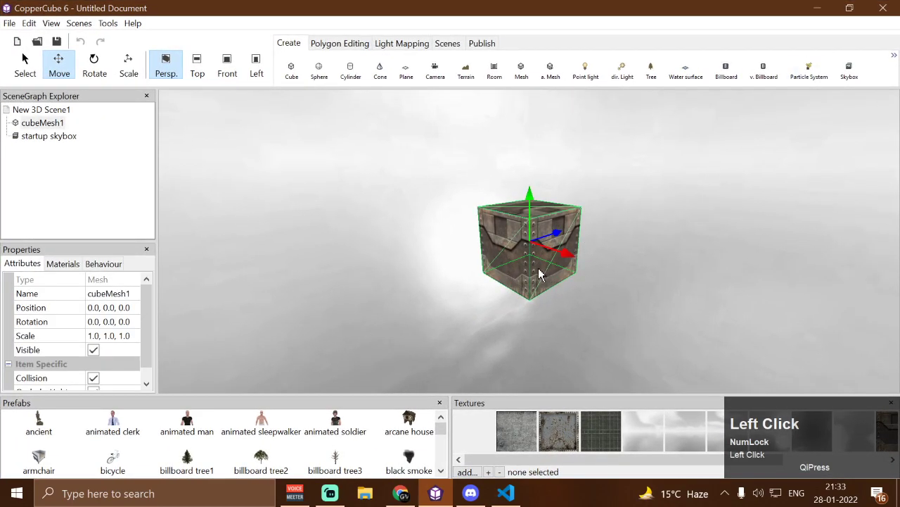
pyautogui.press('Delete')
pyautogui.click(72, 125)
pyautogui.press('Delete')
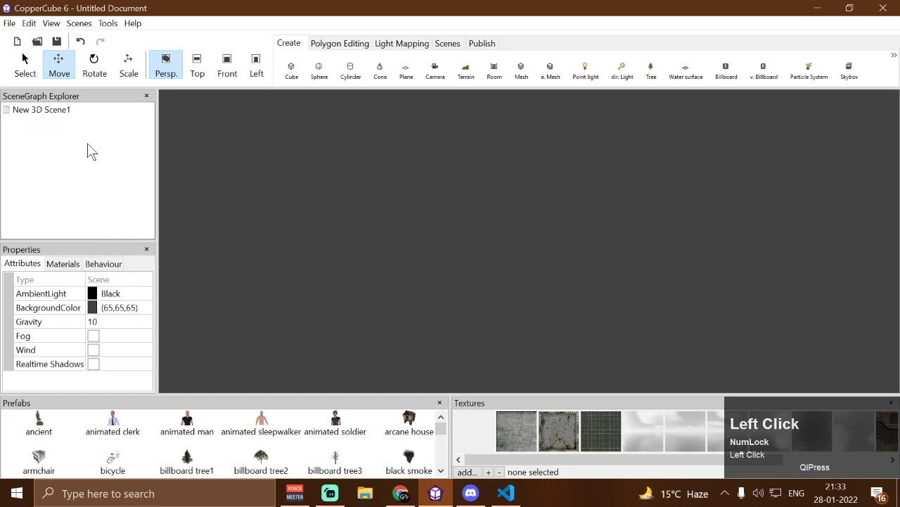
# Create a plane 30 wide and 30 long, and give it a "When a key is pressed do something" behaviour.
pyautogui.click(405, 70)
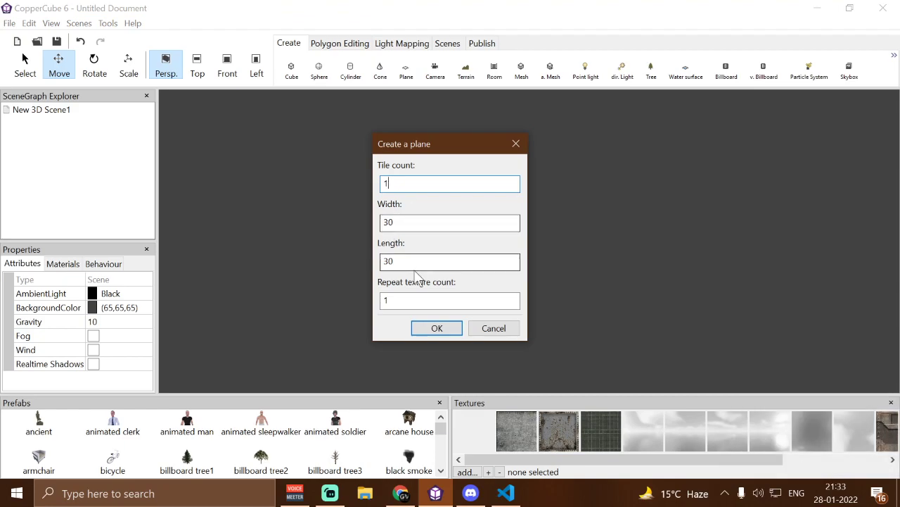
pyautogui.click(437, 329)
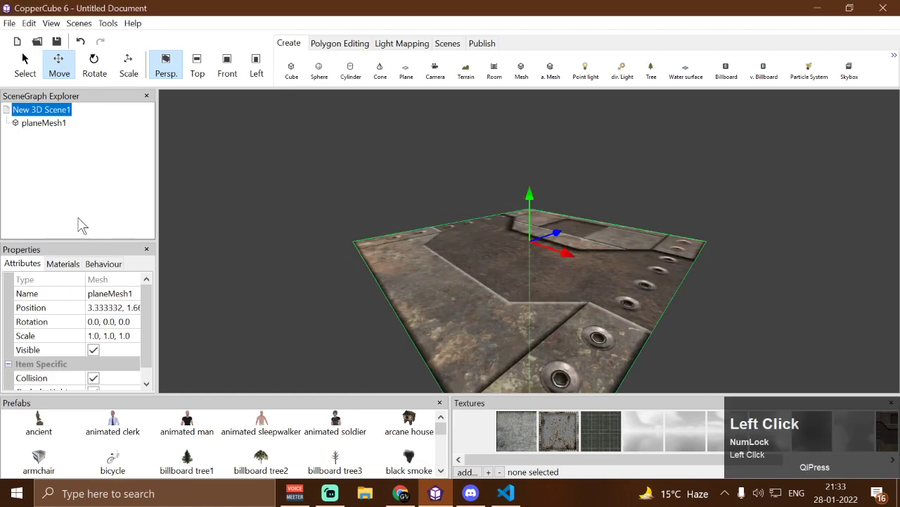
pyautogui.click(102, 263)
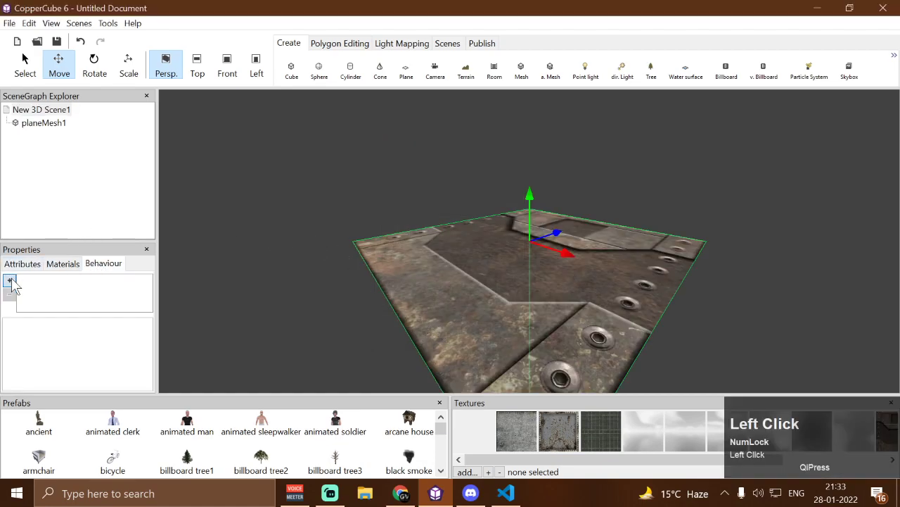
pyautogui.click(11, 281)
pyautogui.moveTo(100, 362)
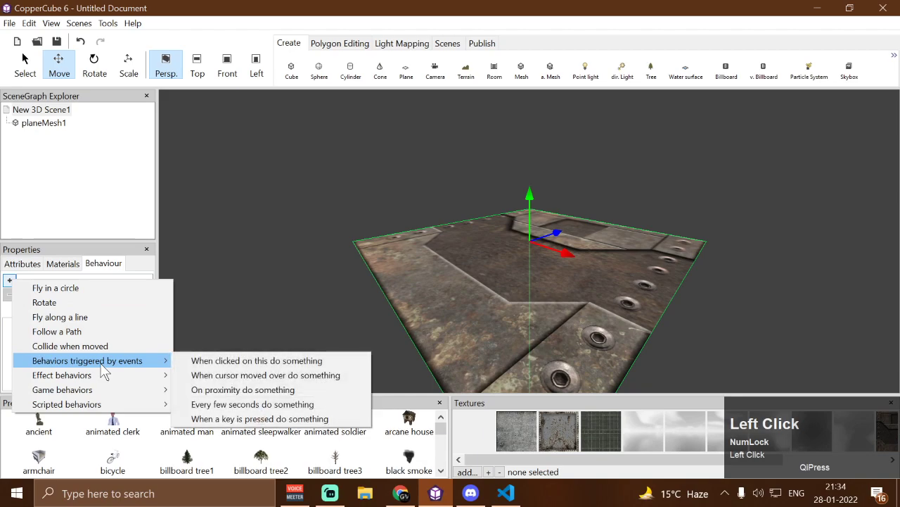
pyautogui.click(218, 419)
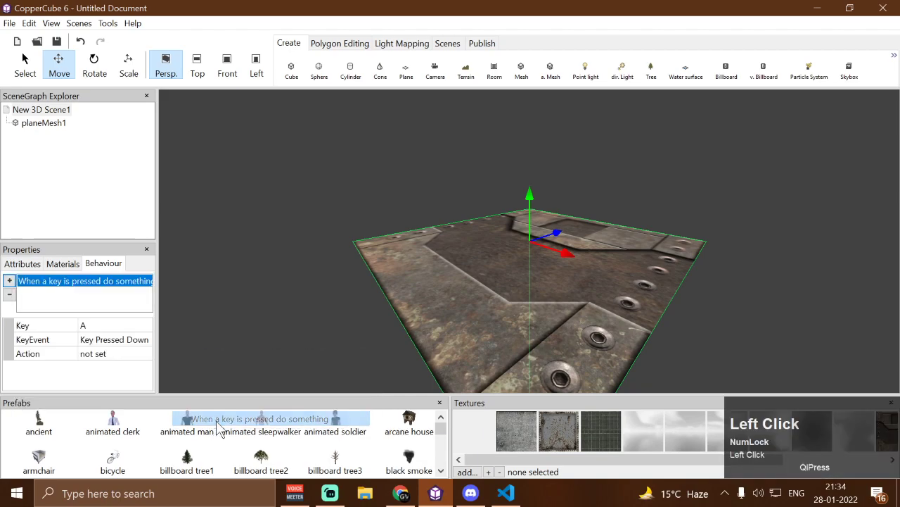
# Set the behaviour's trigger key to F and add the scripted action Apply Wind Shader.
pyautogui.click(133, 326)
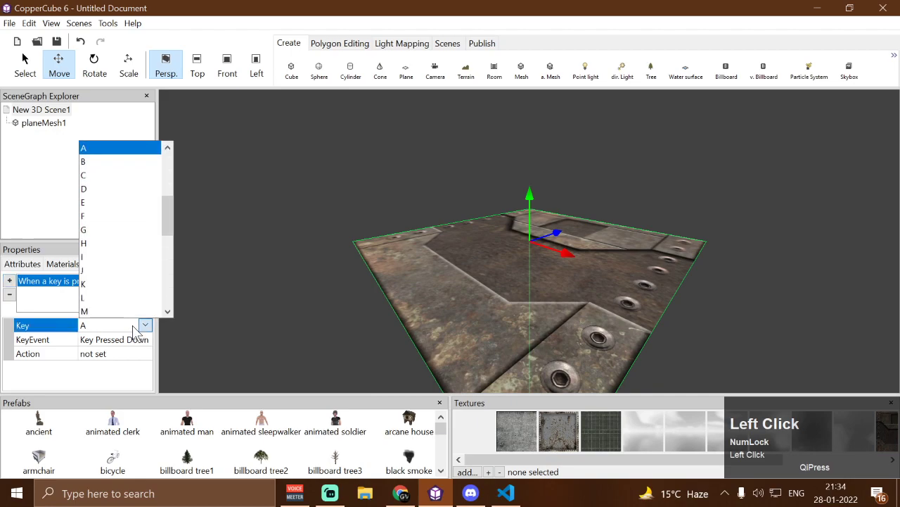
pyautogui.press('f')
pyautogui.click(148, 372)
pyautogui.click(144, 353)
pyautogui.click(145, 354)
pyautogui.moveTo(50, 215); pyautogui.dragTo(117, 119)
pyautogui.click(79, 170)
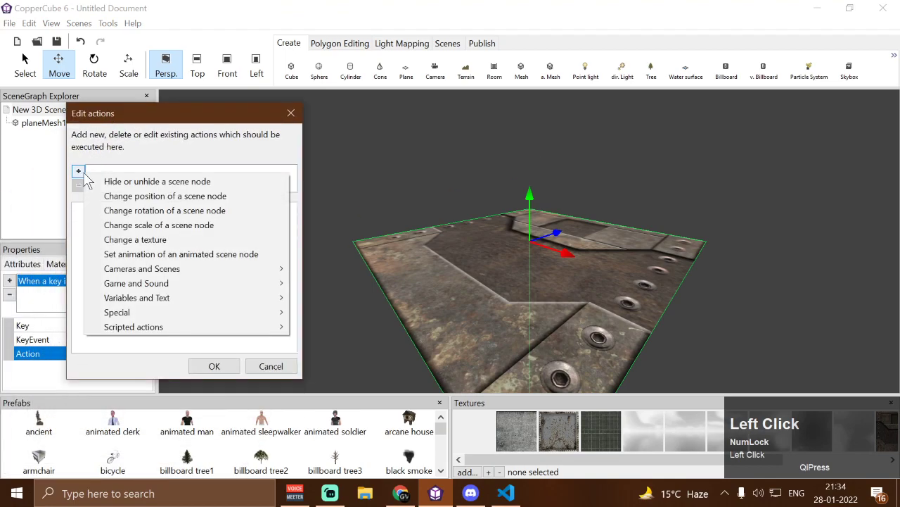
pyautogui.moveTo(167, 325)
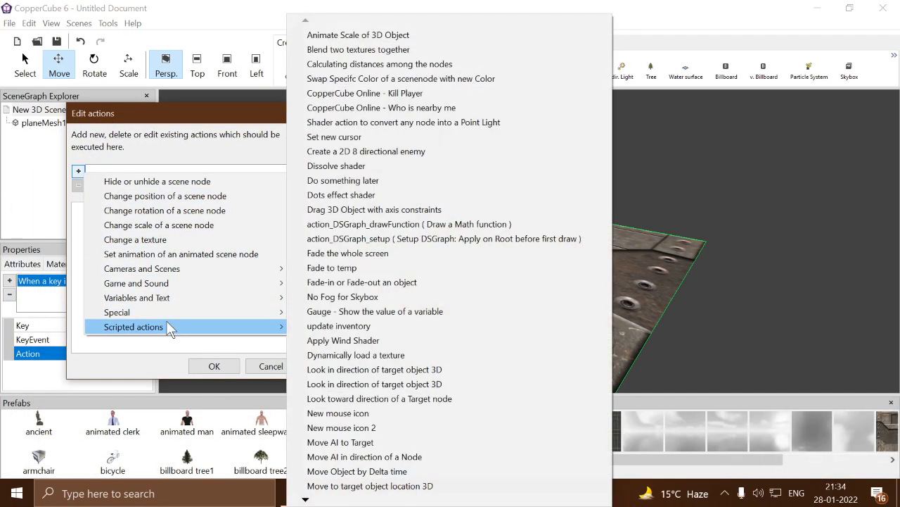
pyautogui.click(335, 341)
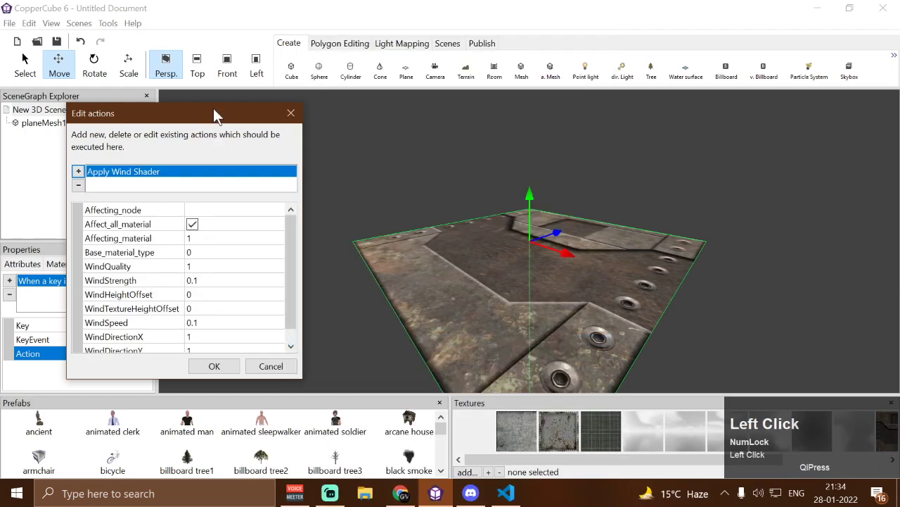
# Set the wind shader's Affecting_node to planeMesh1.
pyautogui.moveTo(213, 108); pyautogui.dragTo(242, 78)
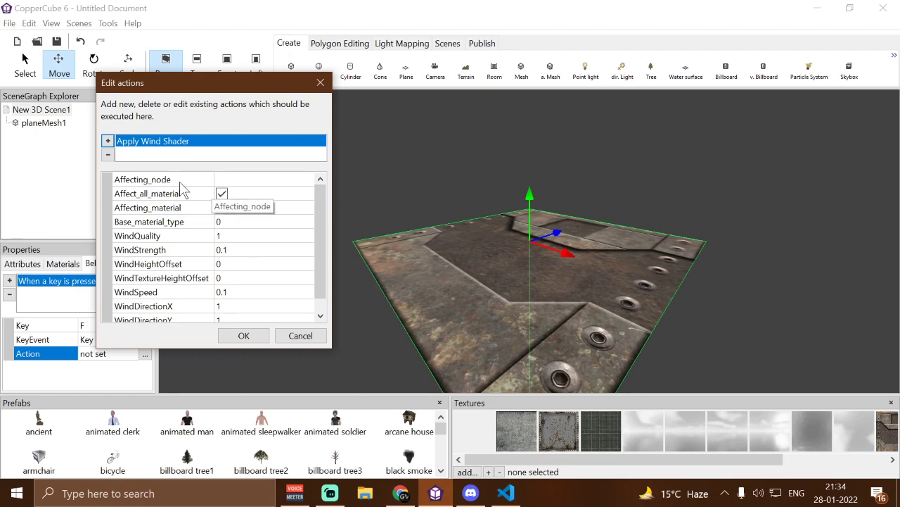
pyautogui.click(203, 180)
pyautogui.click(308, 179)
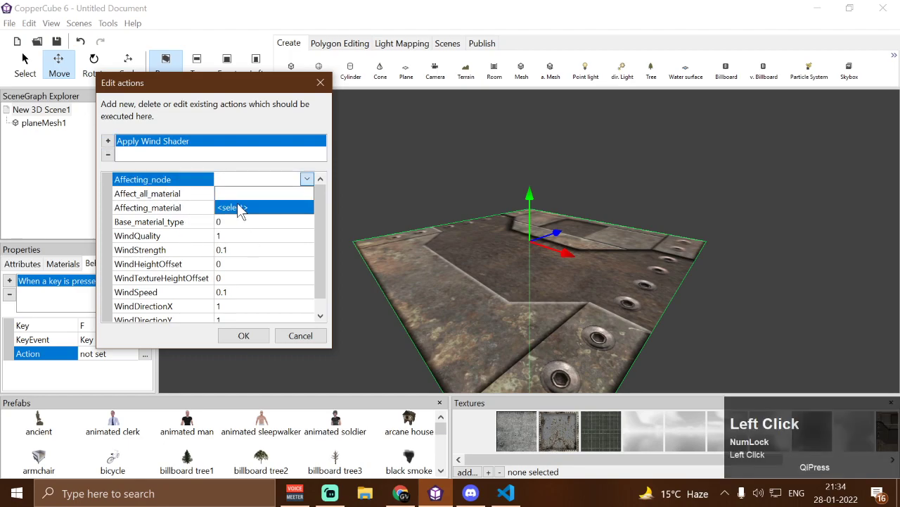
pyautogui.click(242, 204)
pyautogui.moveTo(203, 129); pyautogui.dragTo(208, 94)
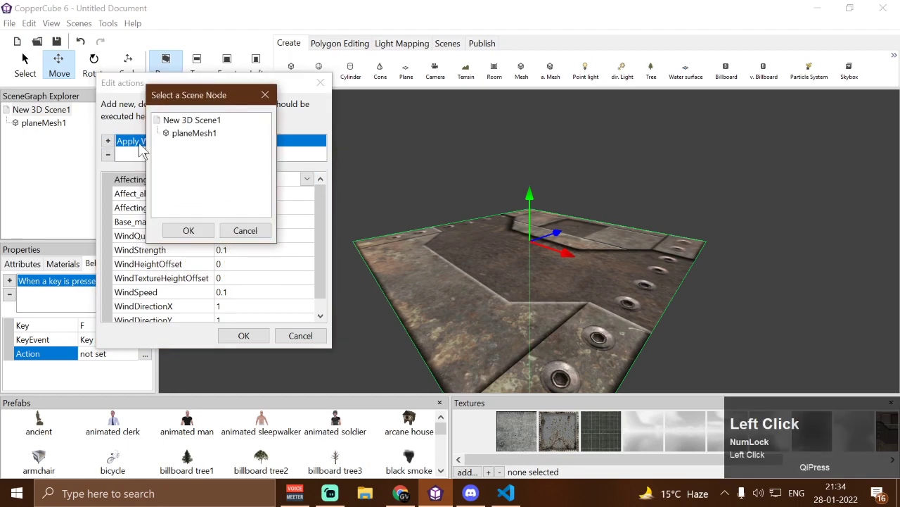
pyautogui.click(192, 134)
pyautogui.click(179, 232)
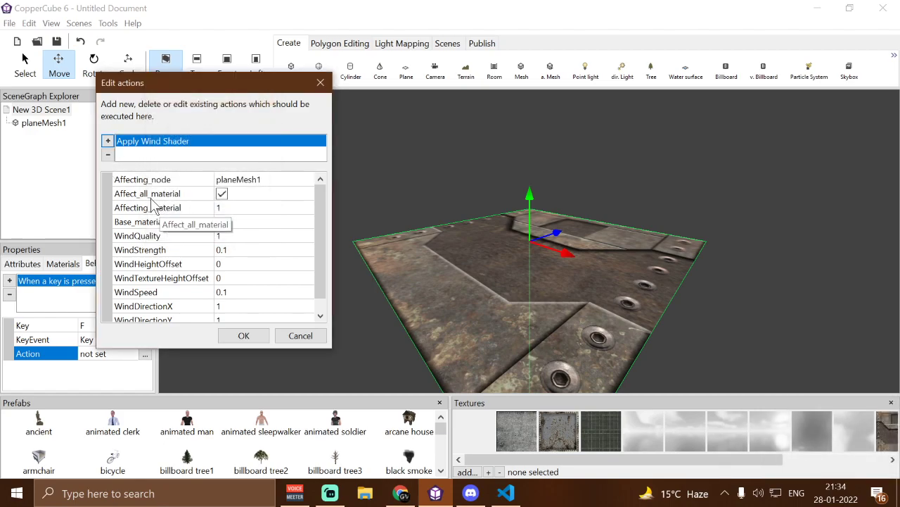
pyautogui.click(221, 194)
pyautogui.click(218, 208)
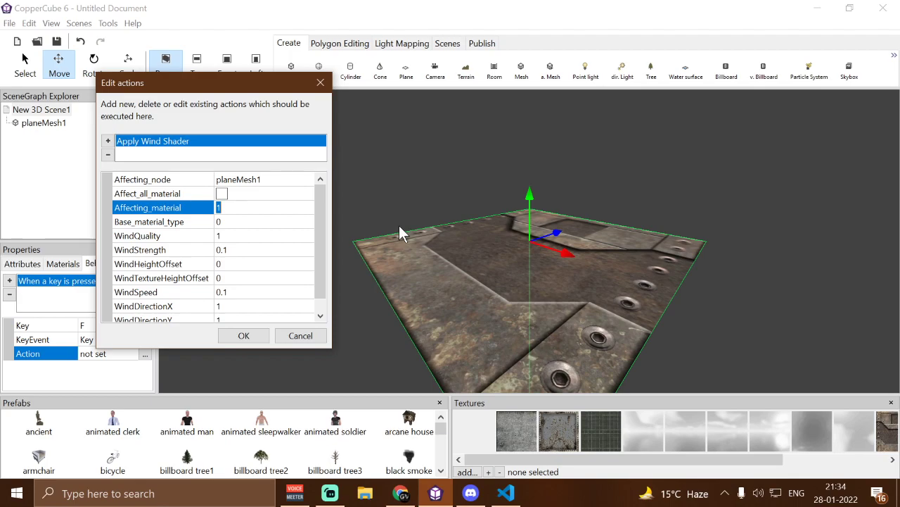
pyautogui.click(224, 207)
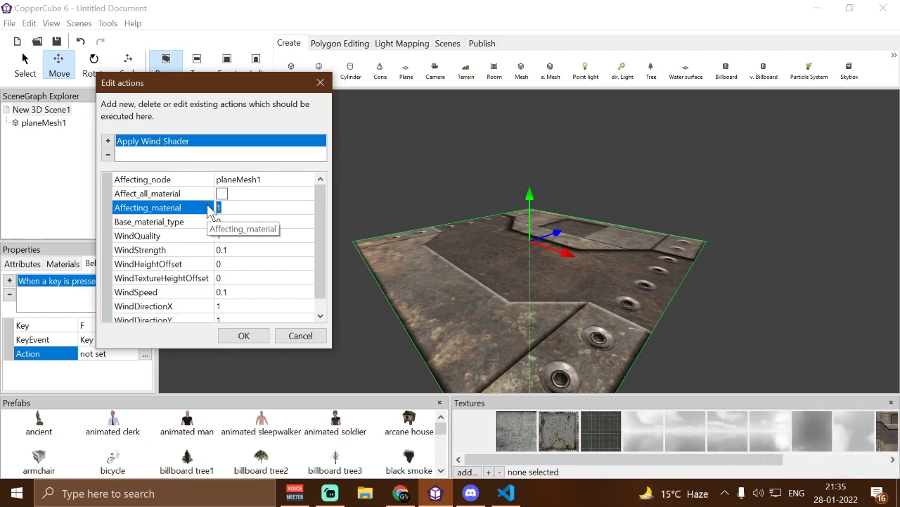
pyautogui.click(221, 197)
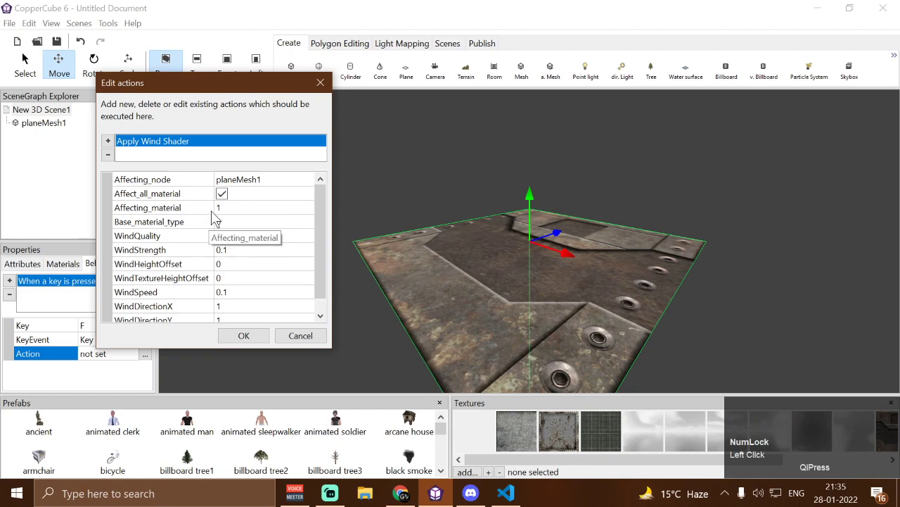
# Set the wind shader's Base_material_type to 13 and WindStrength to 2, and apply the action.
pyautogui.click(226, 221)
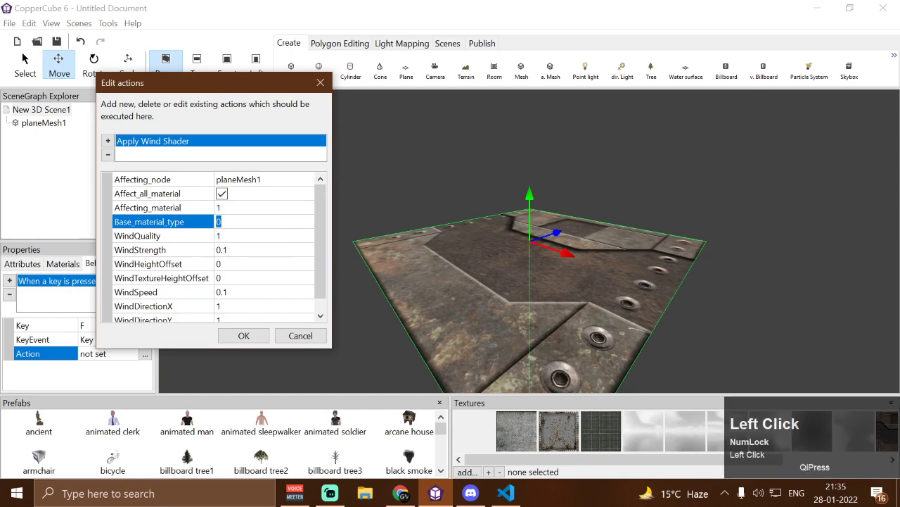
pyautogui.write('13')
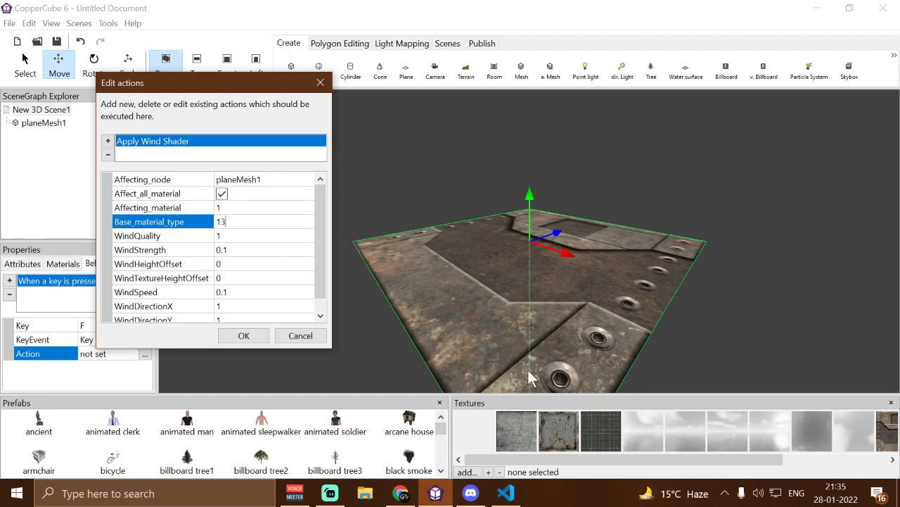
pyautogui.click(198, 238)
pyautogui.scroll(-1, 159, 204)
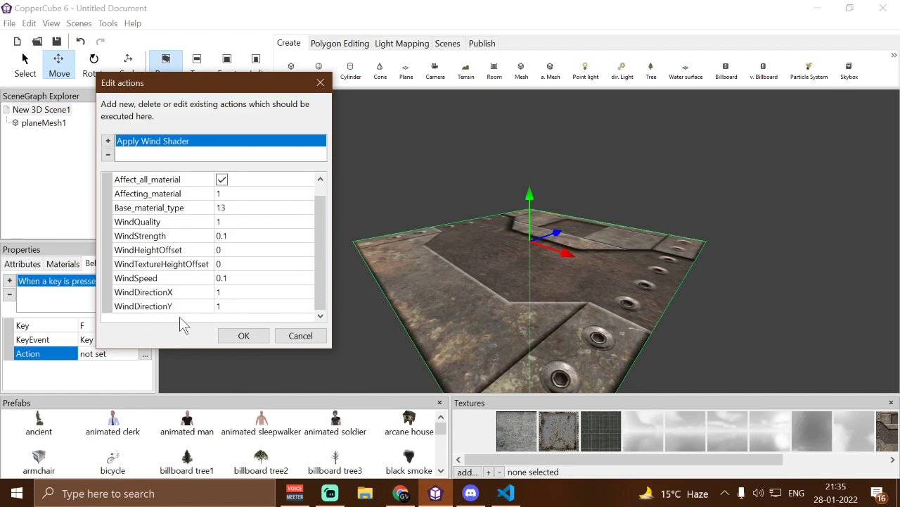
pyautogui.click(246, 238)
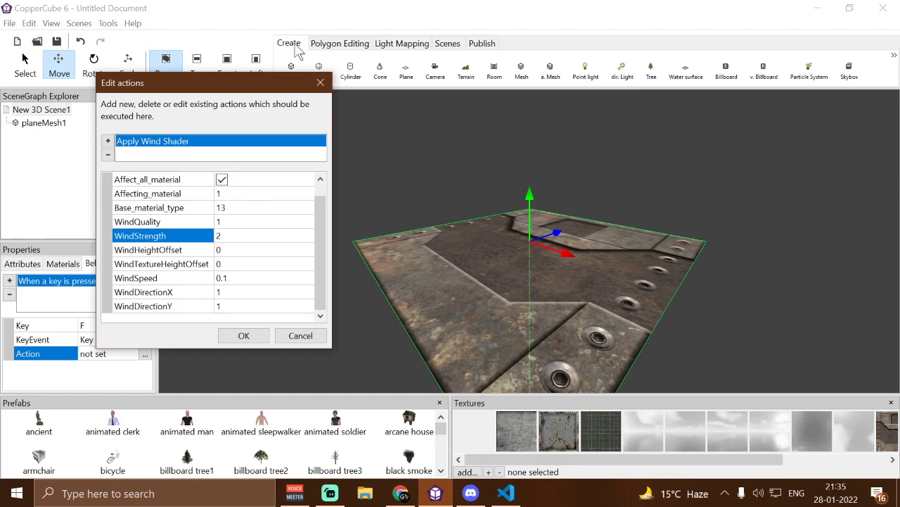
pyautogui.click(232, 335)
# Examine the plane from above and look through the available textures.
pyautogui.moveTo(321, 253); pyautogui.dragTo(336, 268)
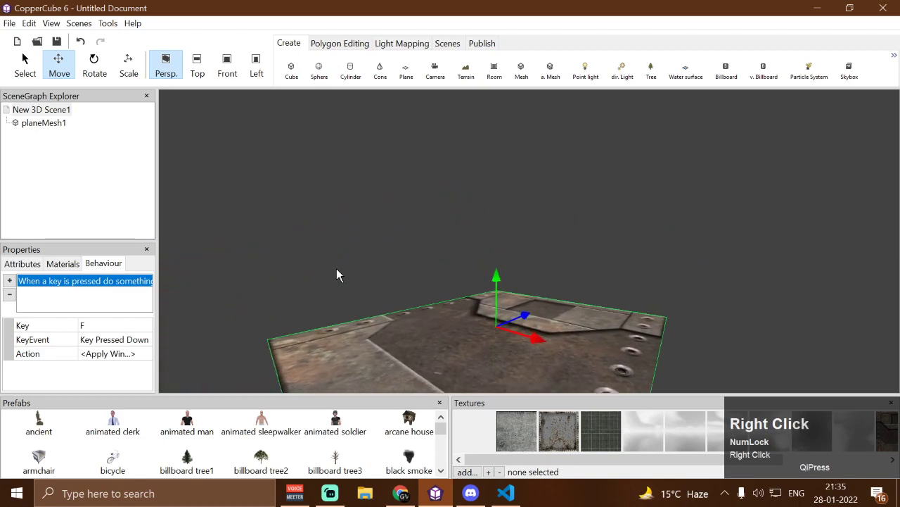
pyautogui.moveTo(336, 268); pyautogui.dragTo(338, 260, button='right')
pyautogui.moveTo(337, 260); pyautogui.dragTo(380, 305)
pyautogui.scroll(5, 377, 302)
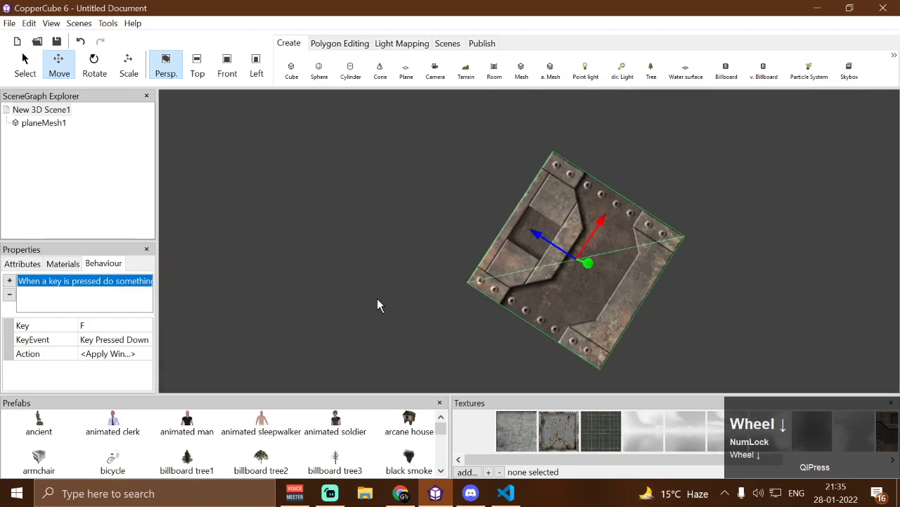
pyautogui.moveTo(795, 416); pyautogui.dragTo(80, 412)
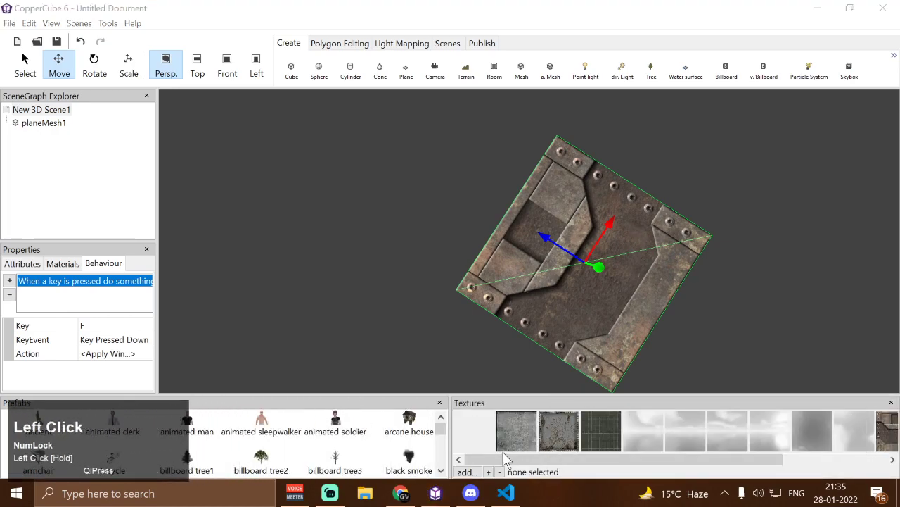
pyautogui.moveTo(505, 459); pyautogui.dragTo(662, 455)
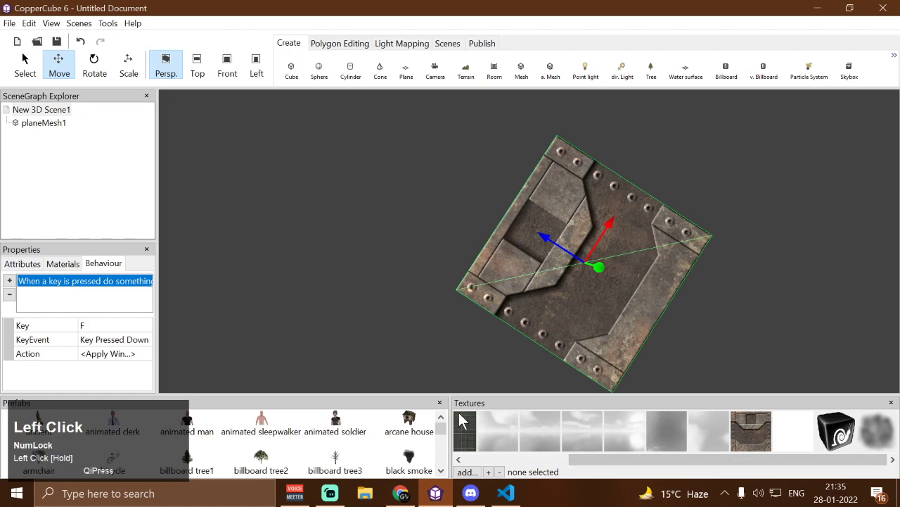
pyautogui.moveTo(603, 460); pyautogui.dragTo(498, 457)
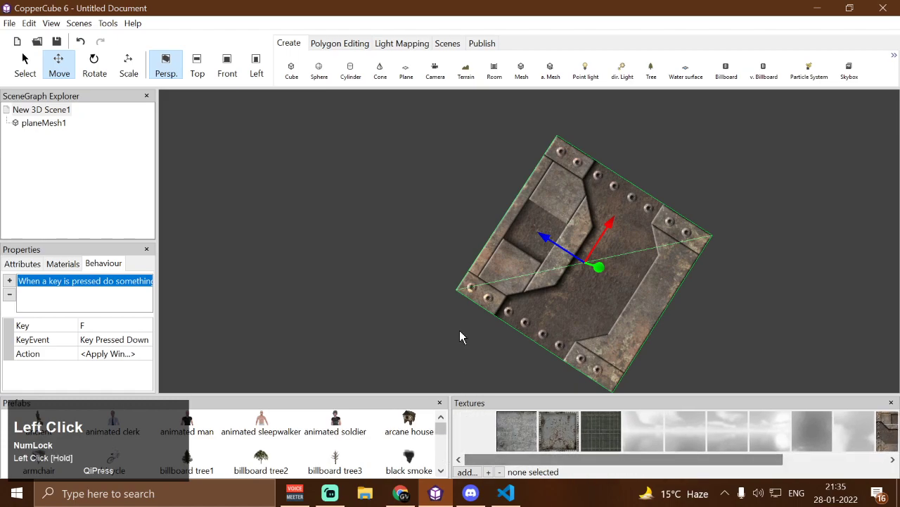
# Generate a terrain with the default hills settings to load its grass textures, and undo the terrain itself.
pyautogui.click(470, 76)
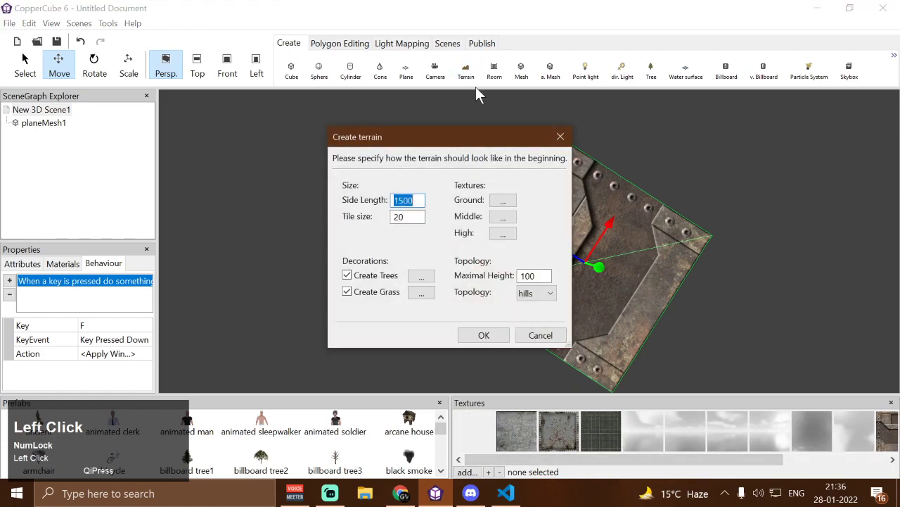
pyautogui.click(483, 335)
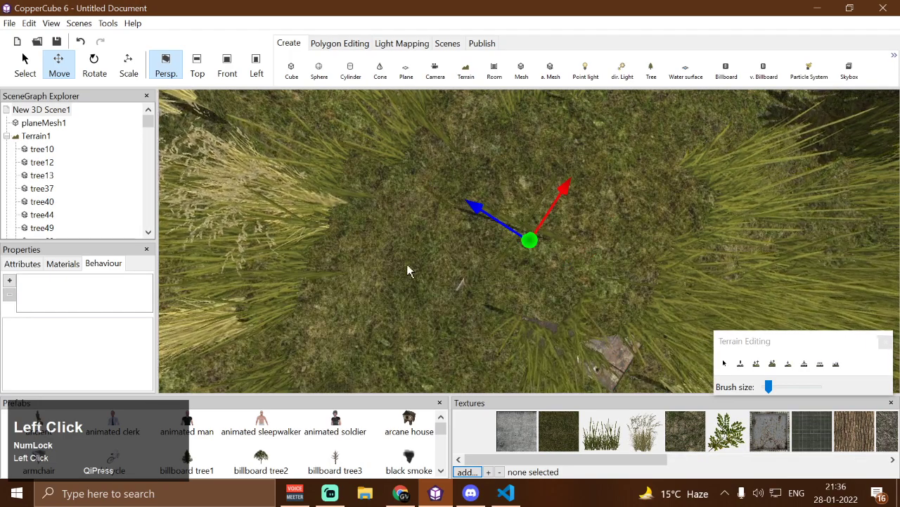
pyautogui.press('ctrl+Num_Lock')
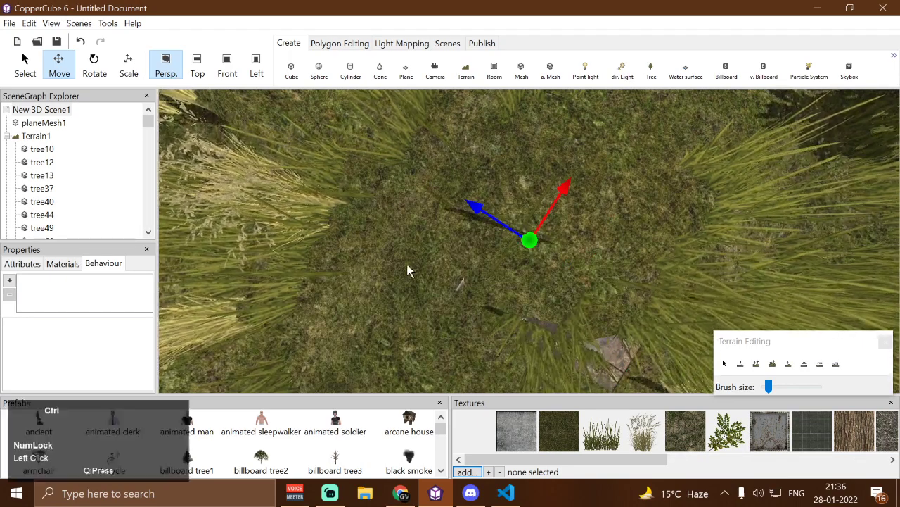
pyautogui.hotkey('ctrl', 'z')
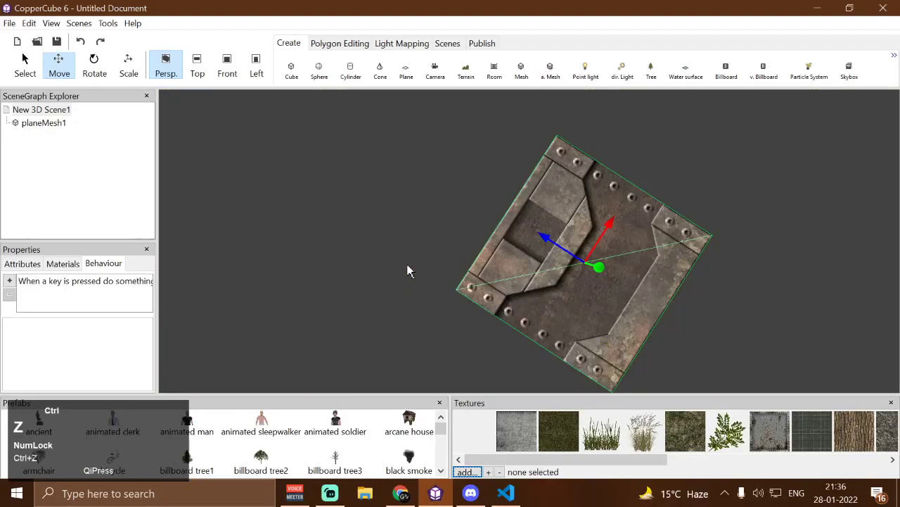
# Apply the grasspatch.png texture to the plane.
pyautogui.click(593, 456)
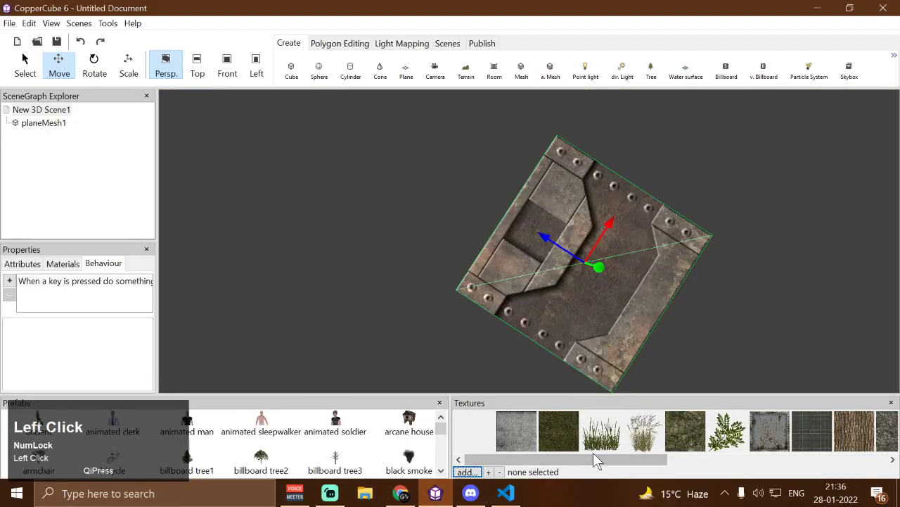
pyautogui.click(611, 427)
pyautogui.moveTo(573, 459); pyautogui.dragTo(597, 435)
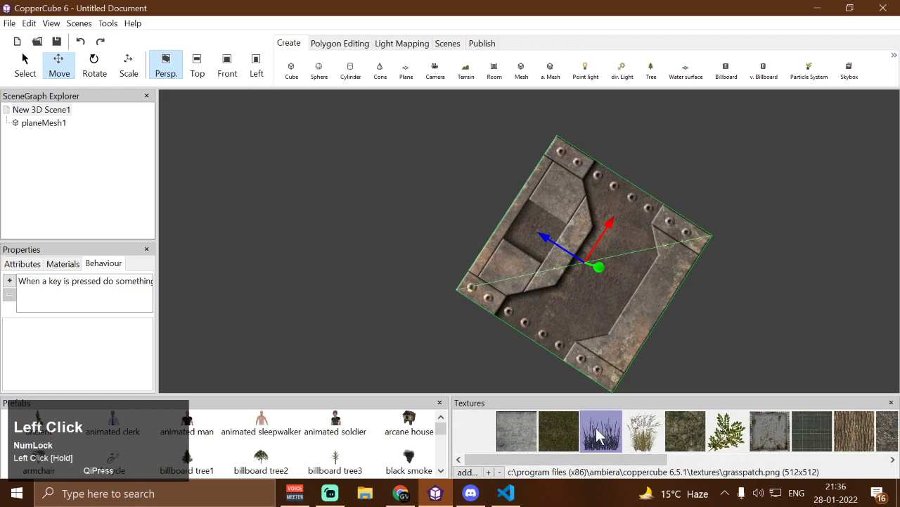
pyautogui.click(597, 434)
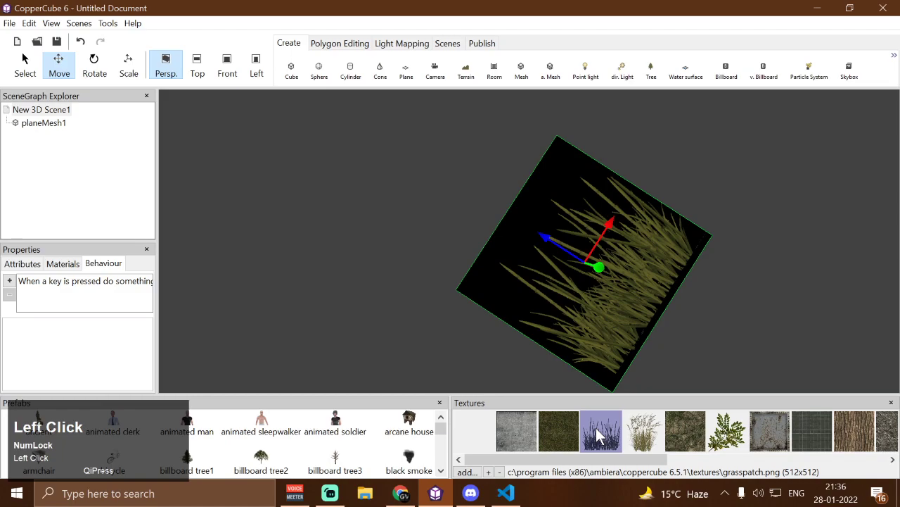
# Set the plane's material type to Transparent (alpha channel).
pyautogui.click(76, 267)
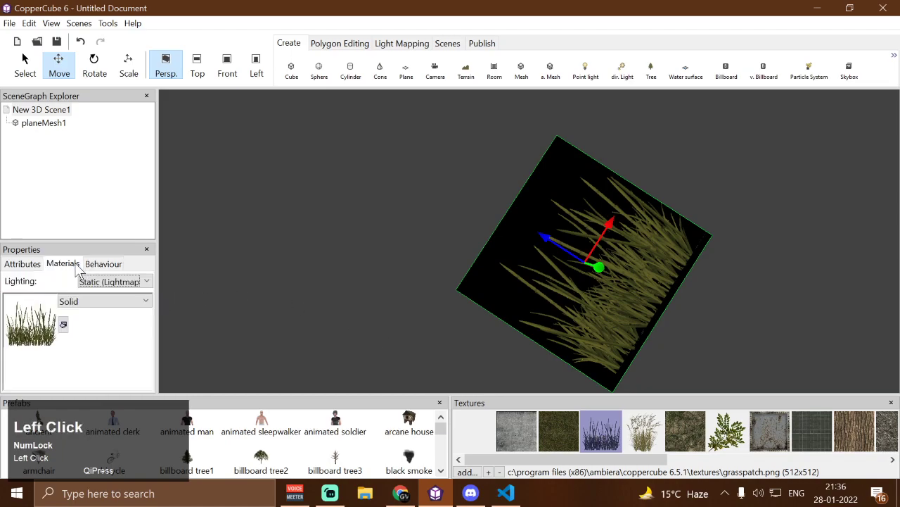
pyautogui.click(82, 303)
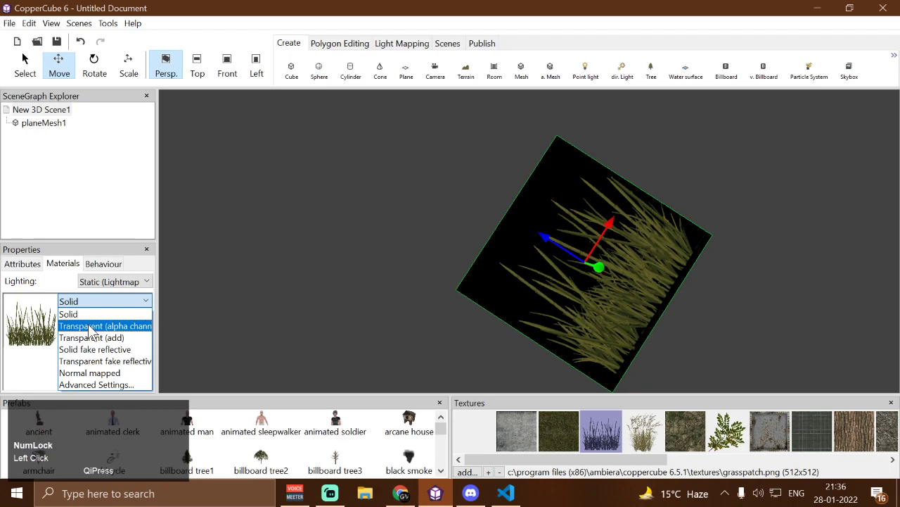
pyautogui.click(89, 327)
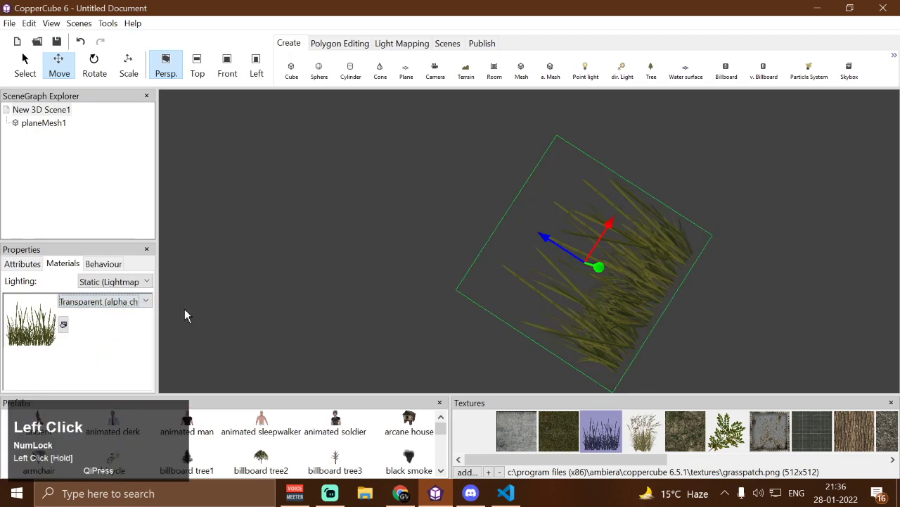
# Test the scene facing the grass plane, trigger the wind shader, and examine the grass motion from several distances before closing the test.
pyautogui.moveTo(426, 307); pyautogui.dragTo(400, 303)
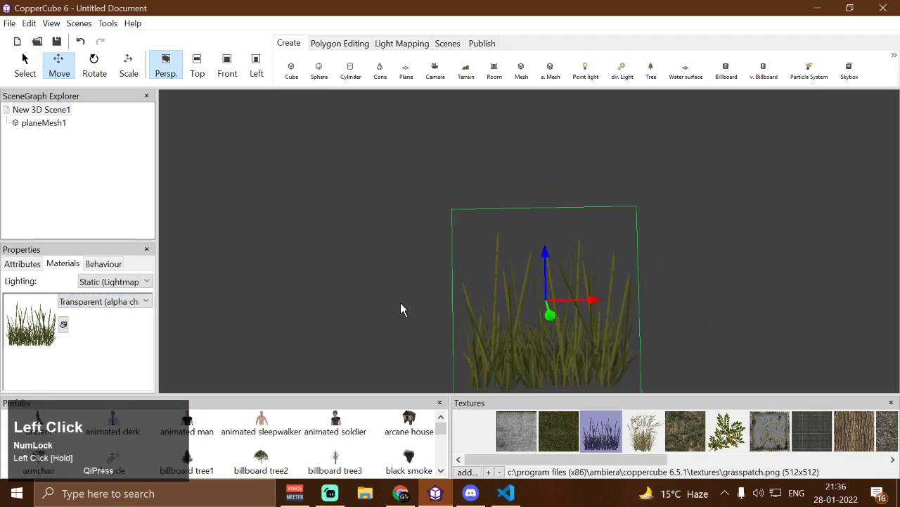
pyautogui.scroll(3, 400, 307)
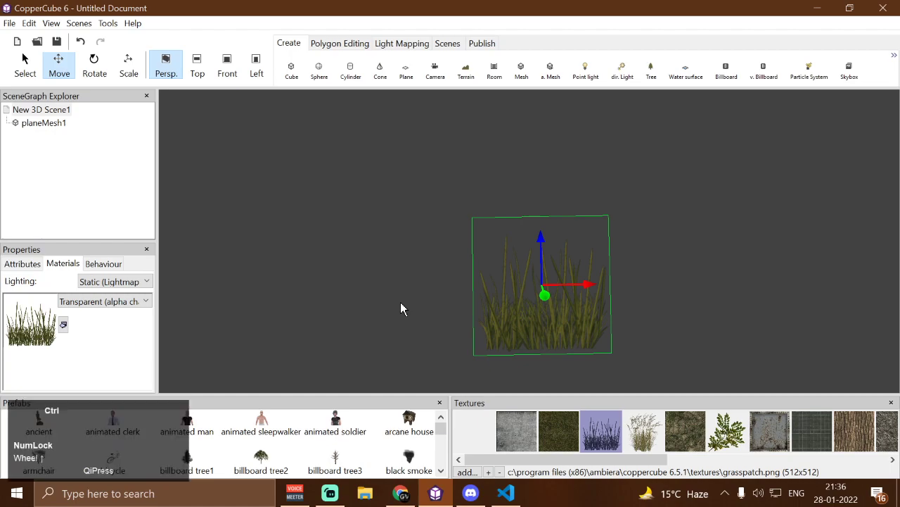
pyautogui.hotkey('ctrl', 'F10')
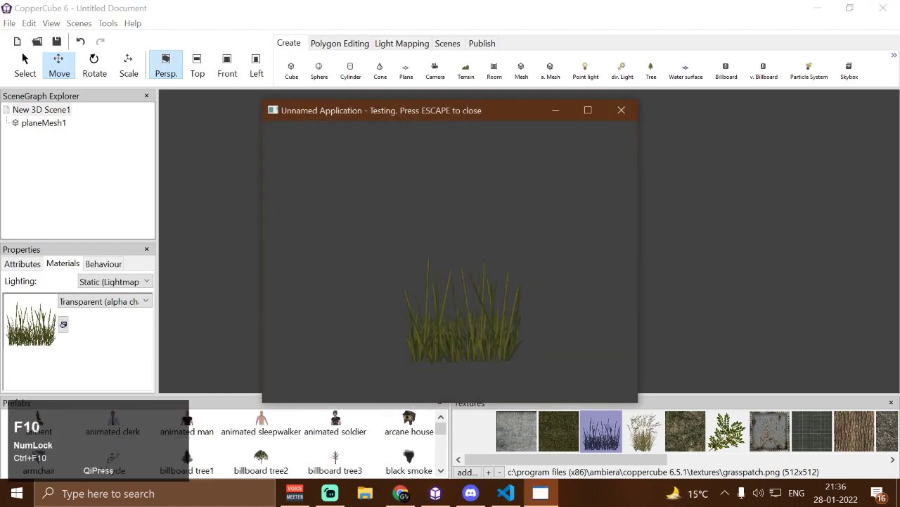
pyautogui.press('w')
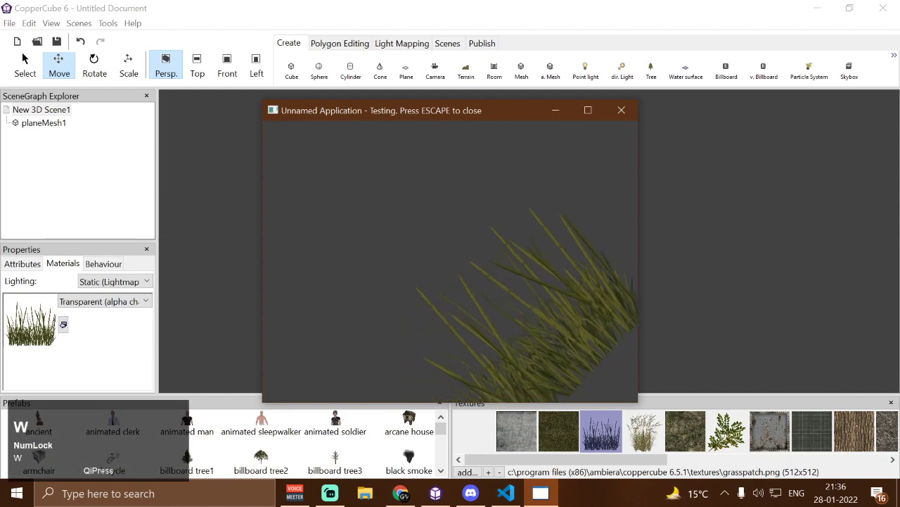
pyautogui.press('s')
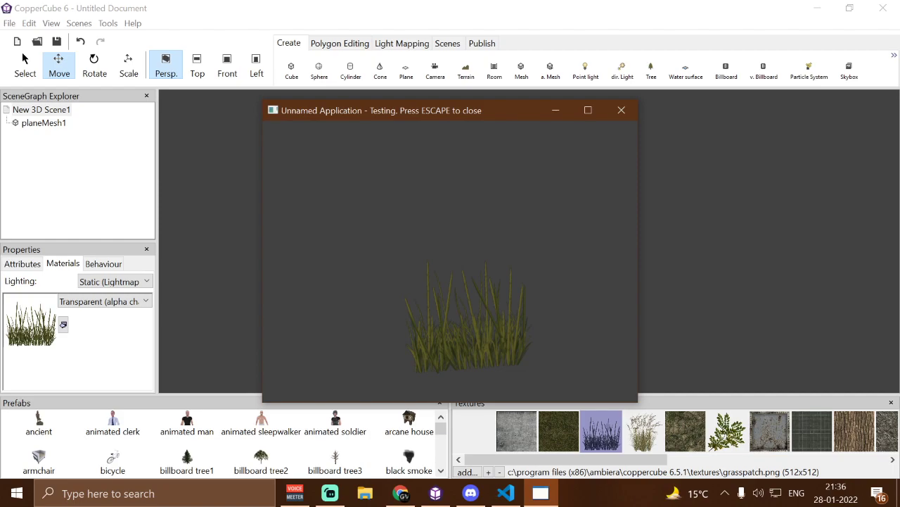
pyautogui.press('d')
pyautogui.press('f')
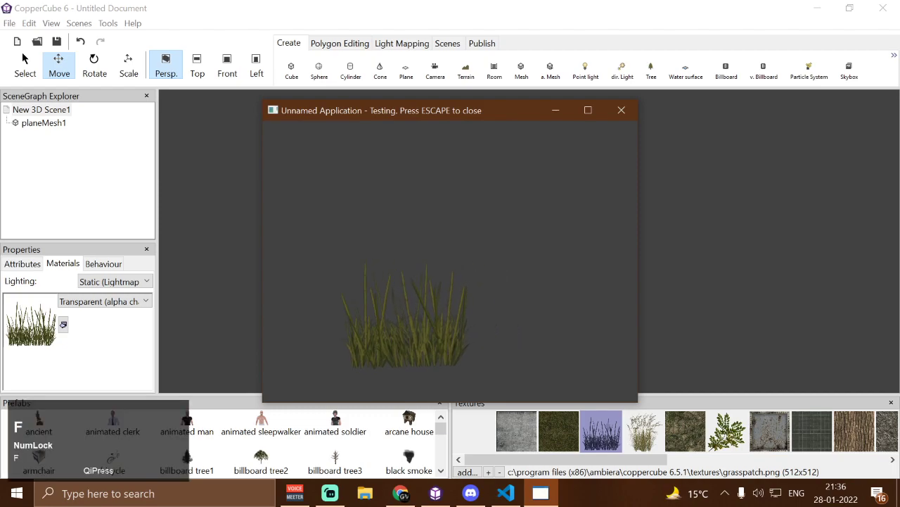
pyautogui.press('a')
pyautogui.press('w')
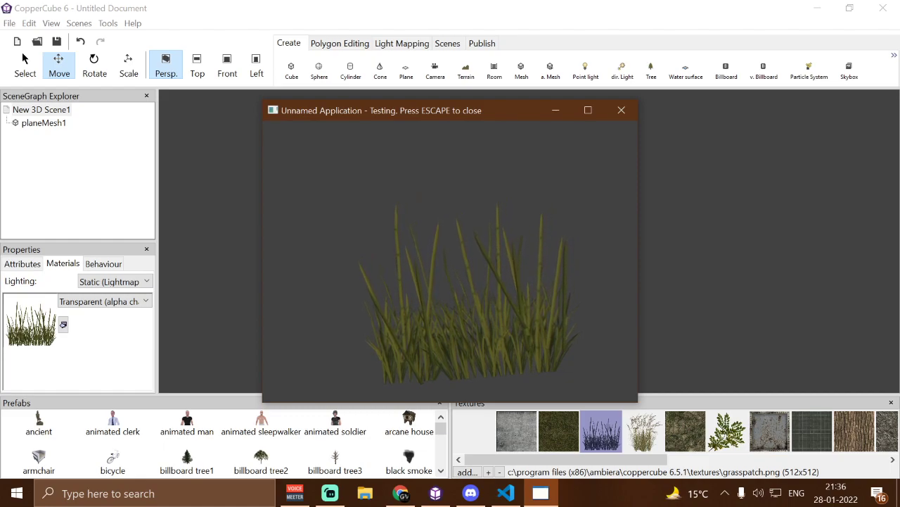
pyautogui.press('Escape')
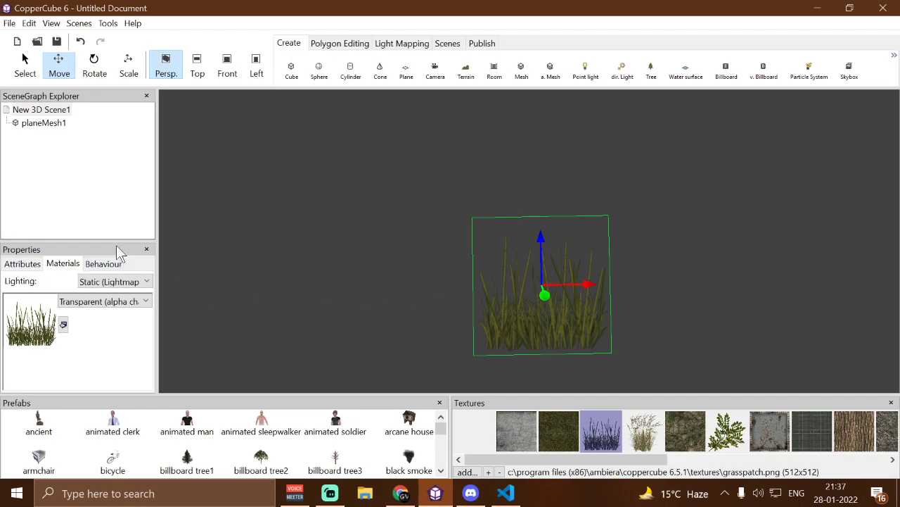
# Set WindSpeed to 1 in the Apply Wind Shader action of the key-press behaviour.
pyautogui.click(45, 112)
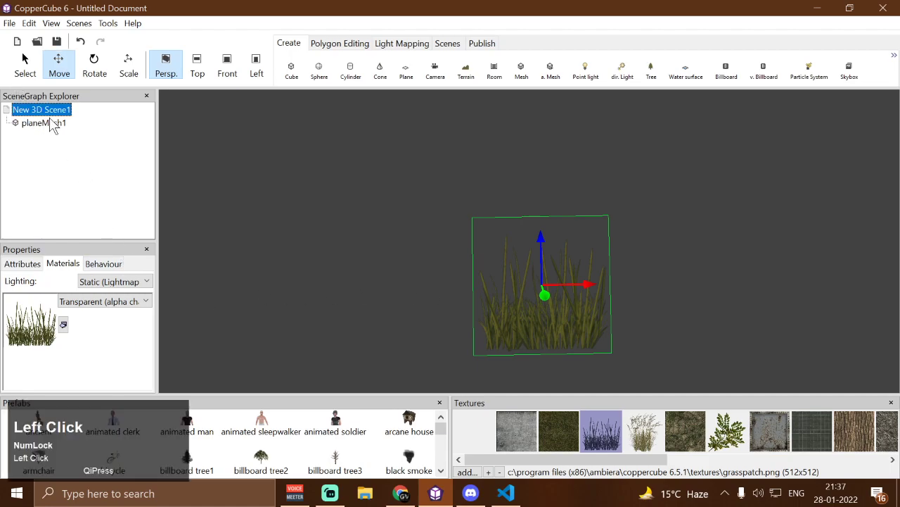
pyautogui.click(112, 264)
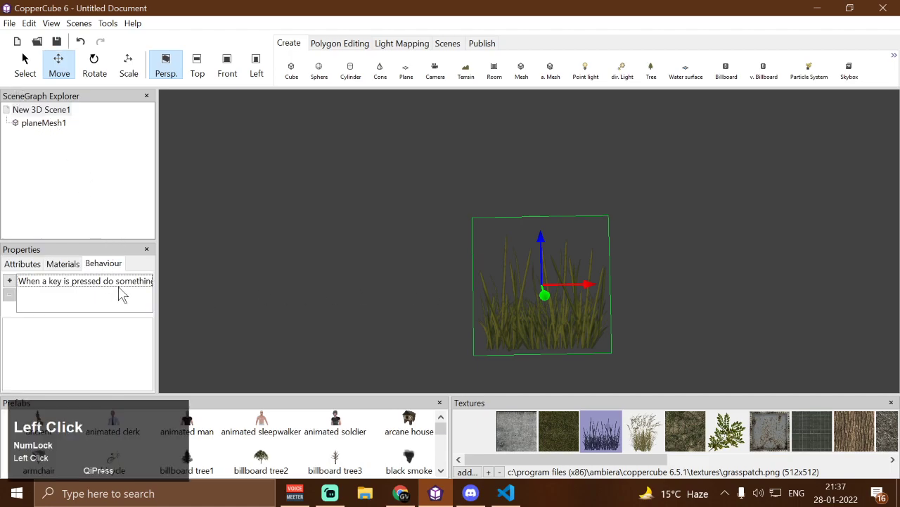
pyautogui.click(121, 285)
pyautogui.click(147, 354)
pyautogui.moveTo(129, 220); pyautogui.dragTo(187, 17)
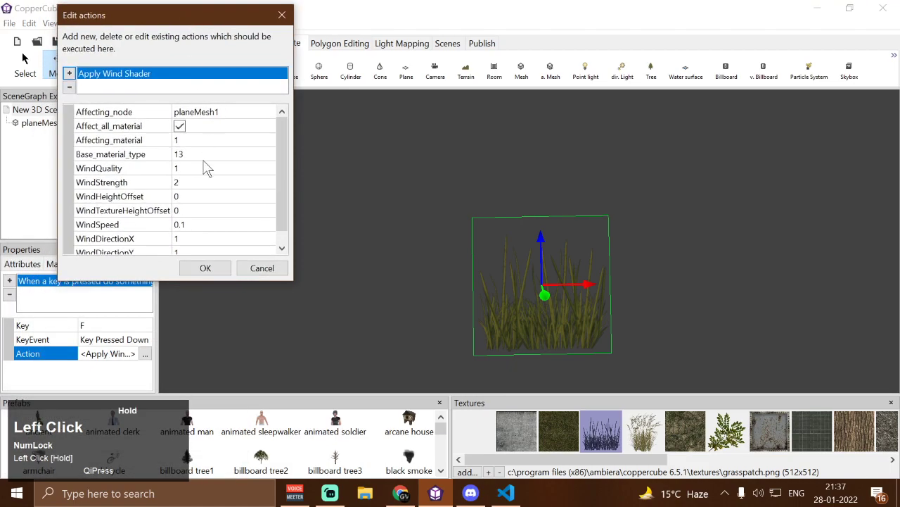
pyautogui.click(190, 225)
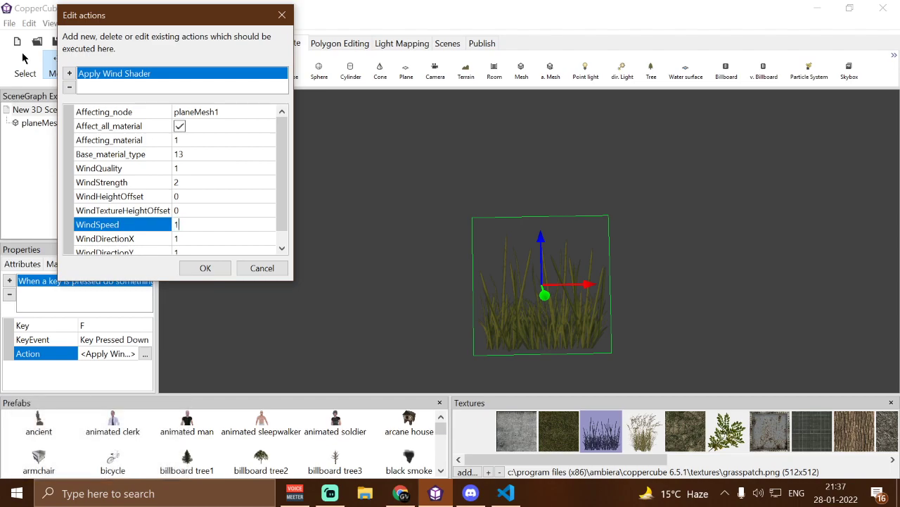
pyautogui.click(190, 267)
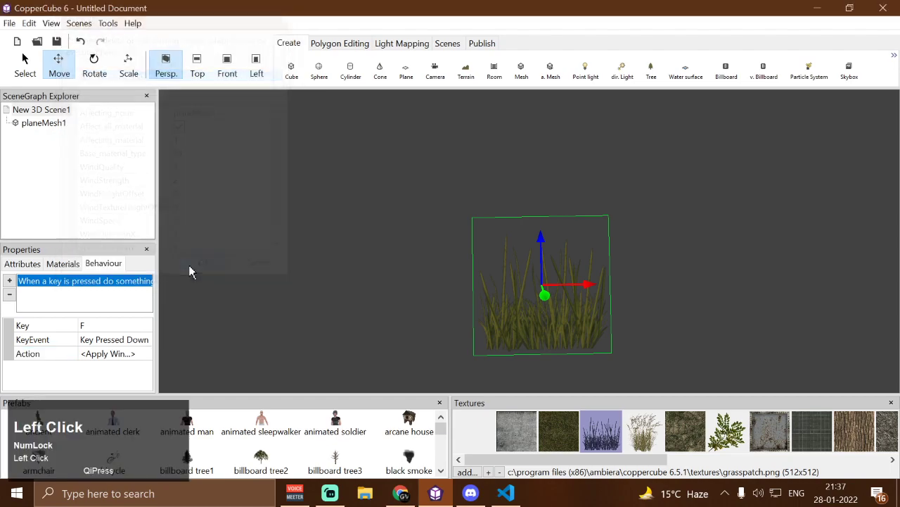
# Test the scene again, triggering the wind shader to check the grass motion with the new wind speed.
pyautogui.hotkey('ctrl', 'F10')
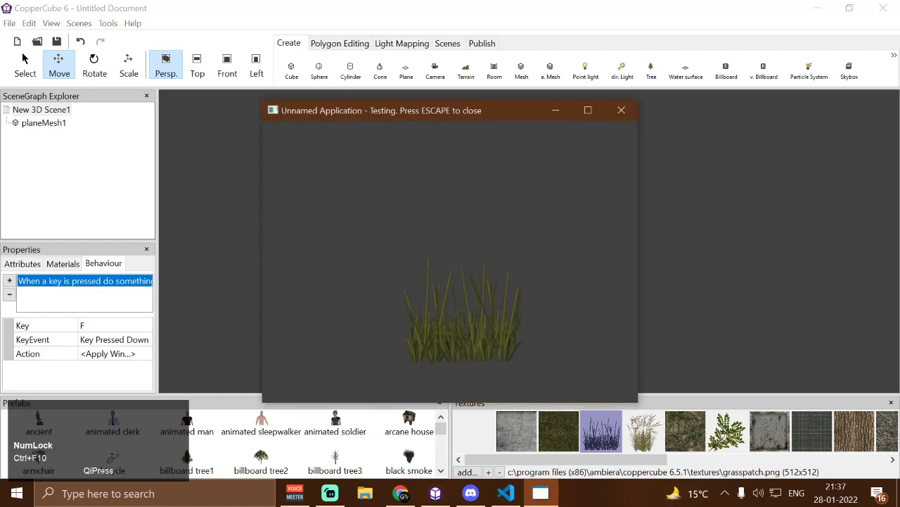
pyautogui.press('f')
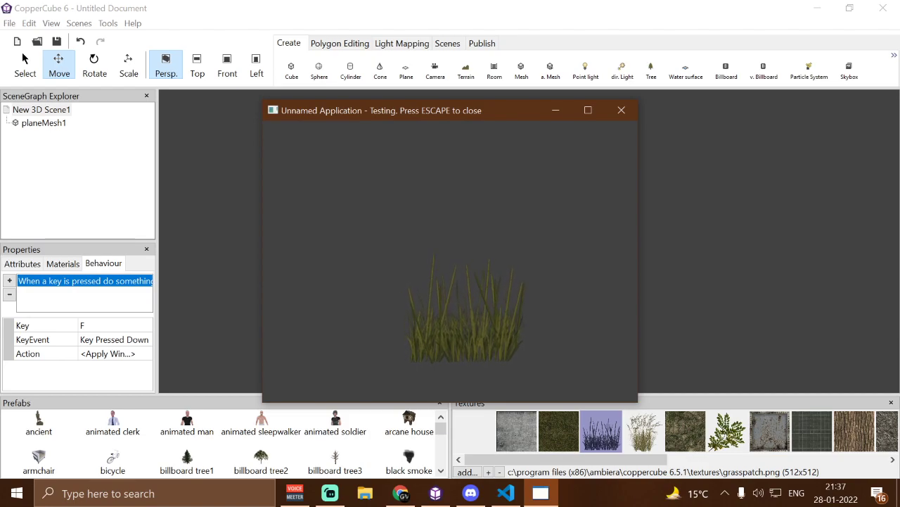
pyautogui.press('w')
pyautogui.press('s')
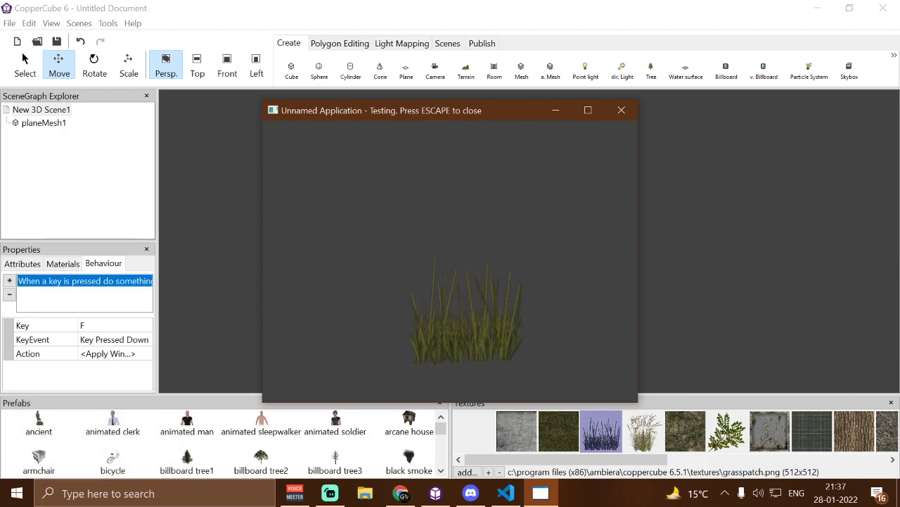
pyautogui.press('Escape')
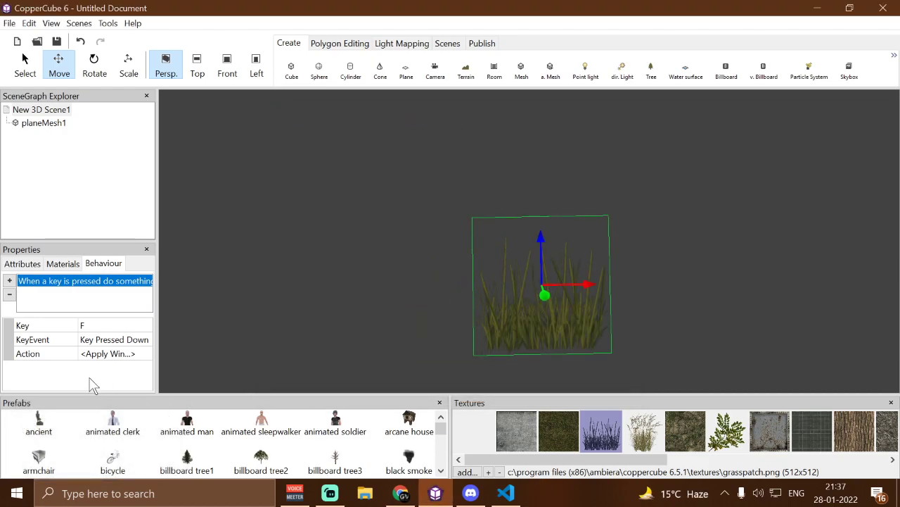
# Set WindStrength to 10 in the Apply Wind Shader action and accept the change.
pyautogui.click(144, 355)
pyautogui.click(144, 355)
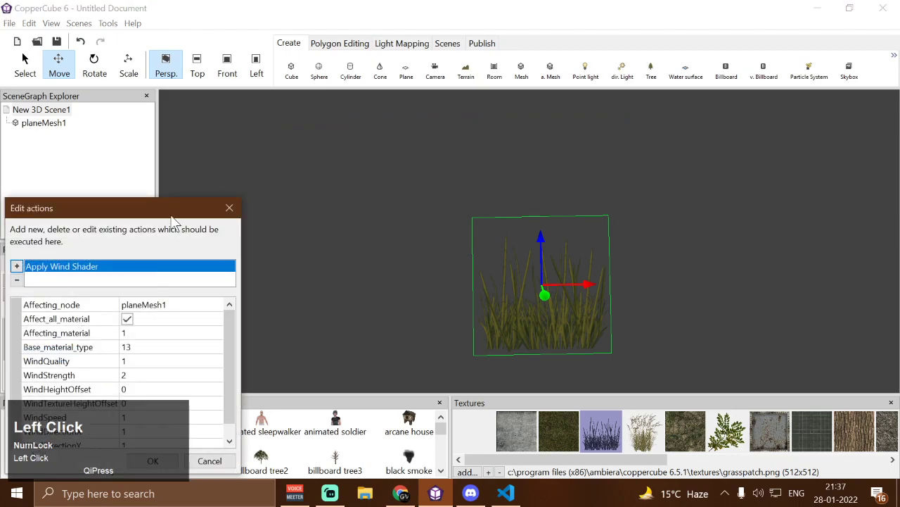
pyautogui.moveTo(173, 211); pyautogui.dragTo(204, 123)
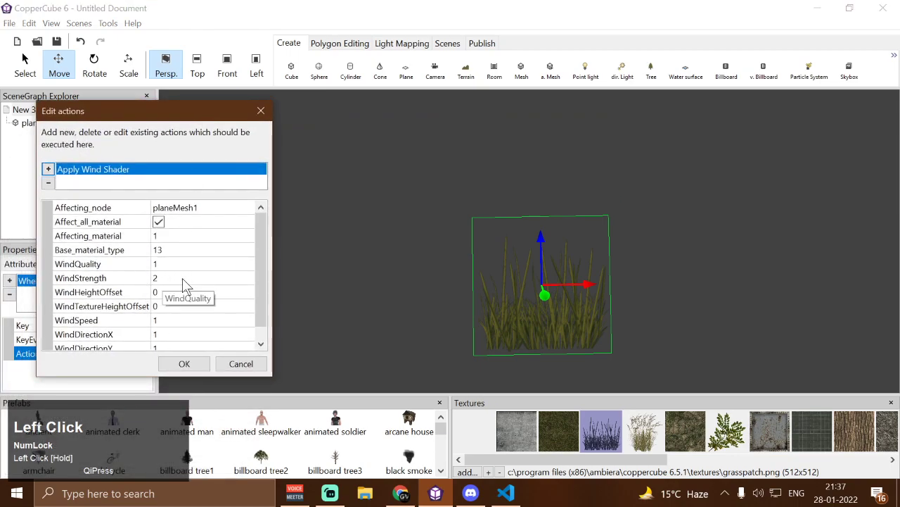
pyautogui.click(166, 278)
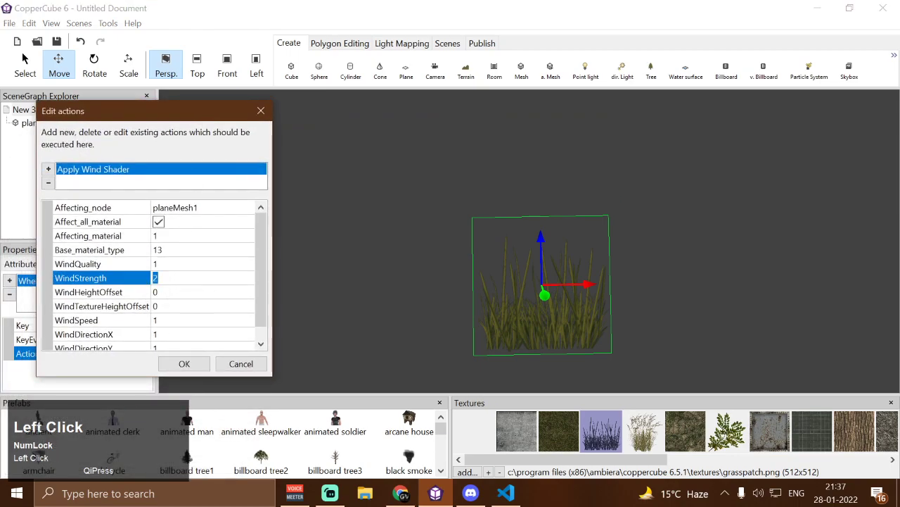
pyautogui.write('10')
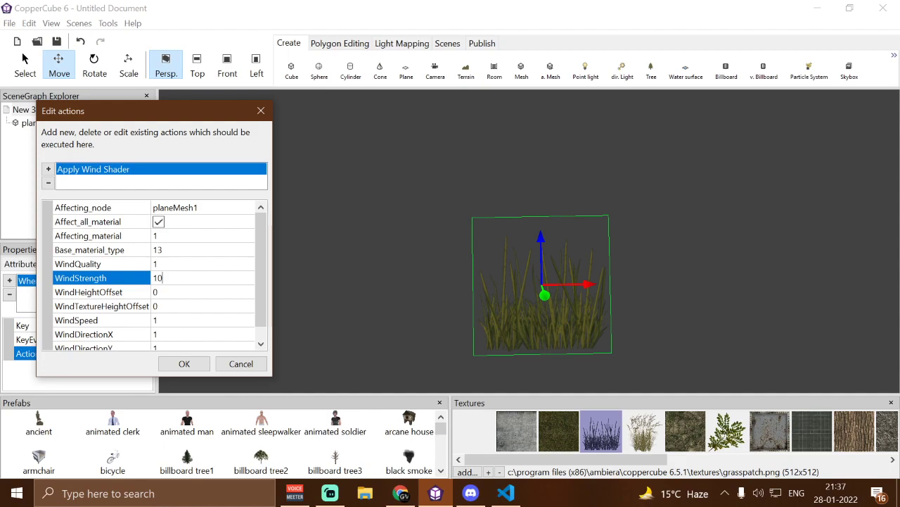
pyautogui.press('Return')
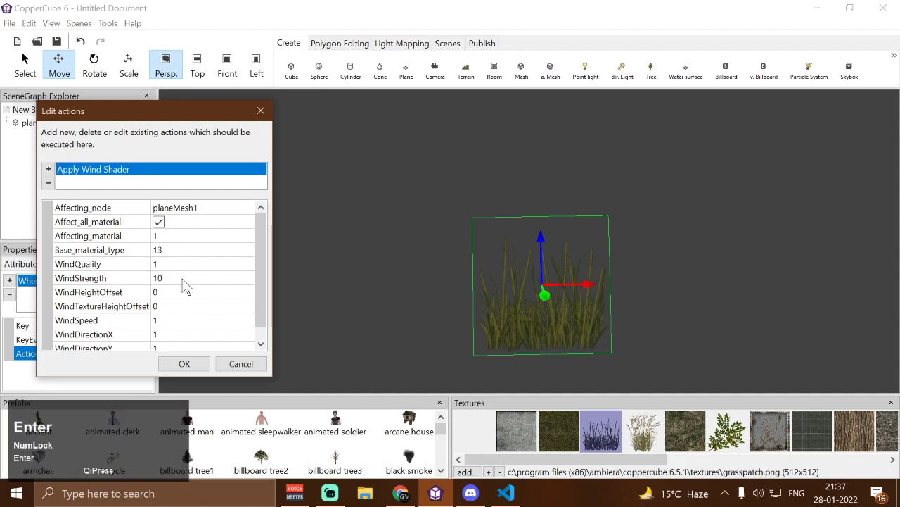
pyautogui.click(194, 360)
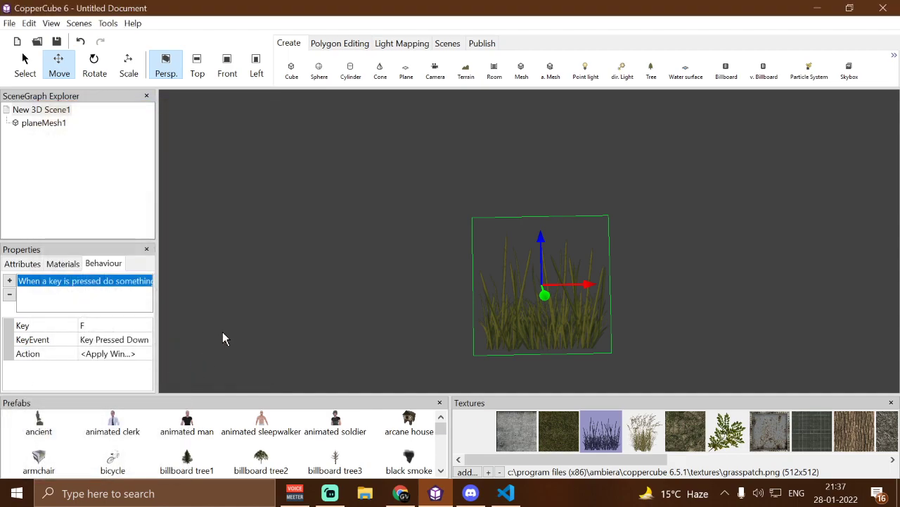
# Run the scene test and trigger the wind shader to check the grass motion with the new wind strength.
pyautogui.press('F10')
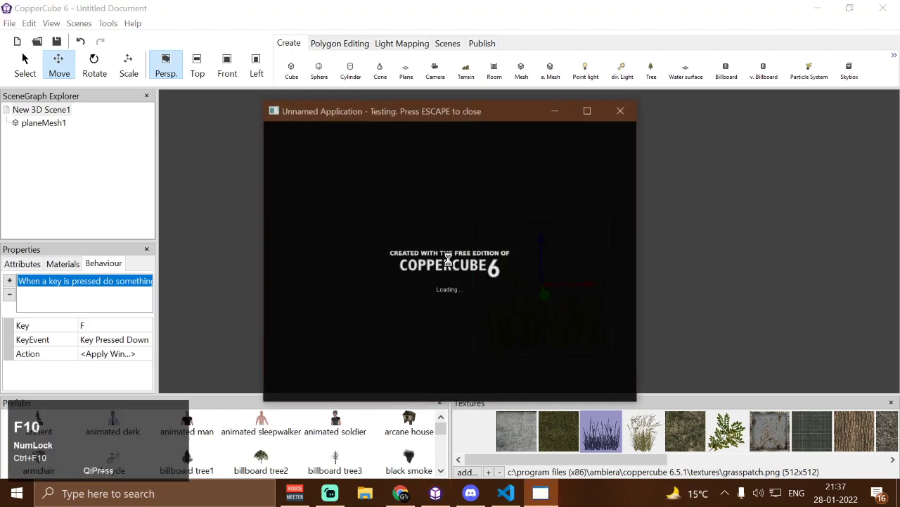
pyautogui.press('f')
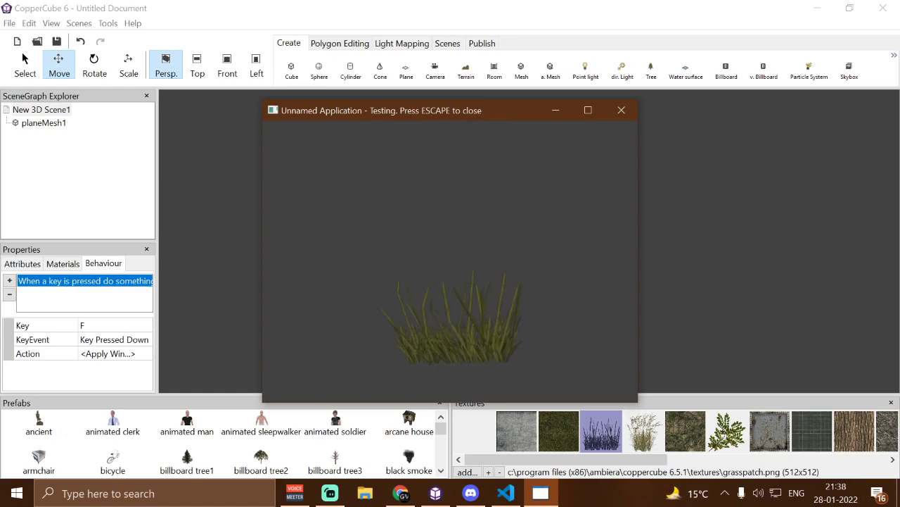
pyautogui.press('Escape')
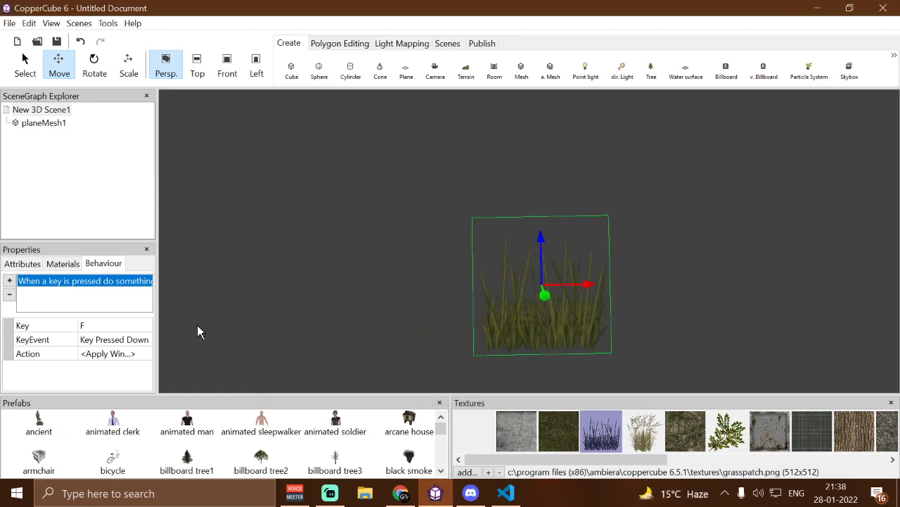
# Set WindQuality to 5 in the Apply Wind Shader action of the key-press behaviour and accept the change.
pyautogui.click(150, 353)
pyautogui.click(145, 353)
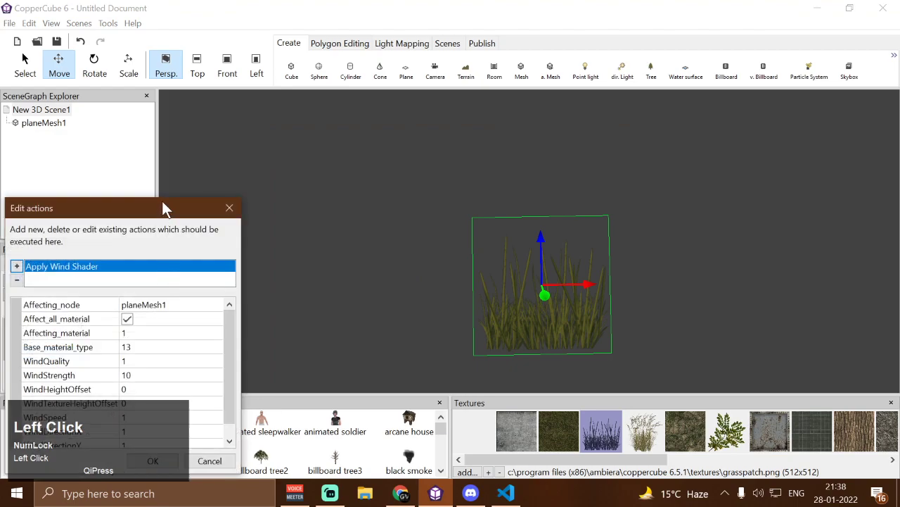
pyautogui.moveTo(162, 202); pyautogui.dragTo(229, 49)
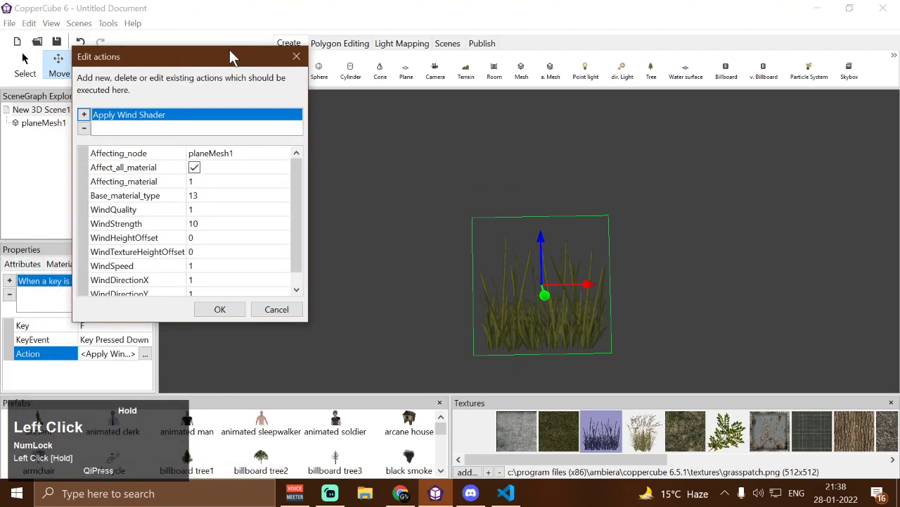
pyautogui.click(218, 215)
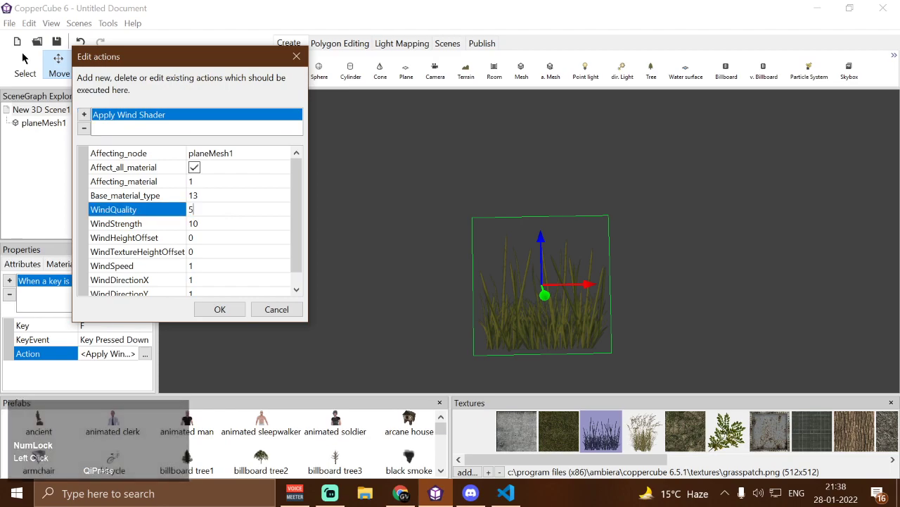
pyautogui.click(222, 309)
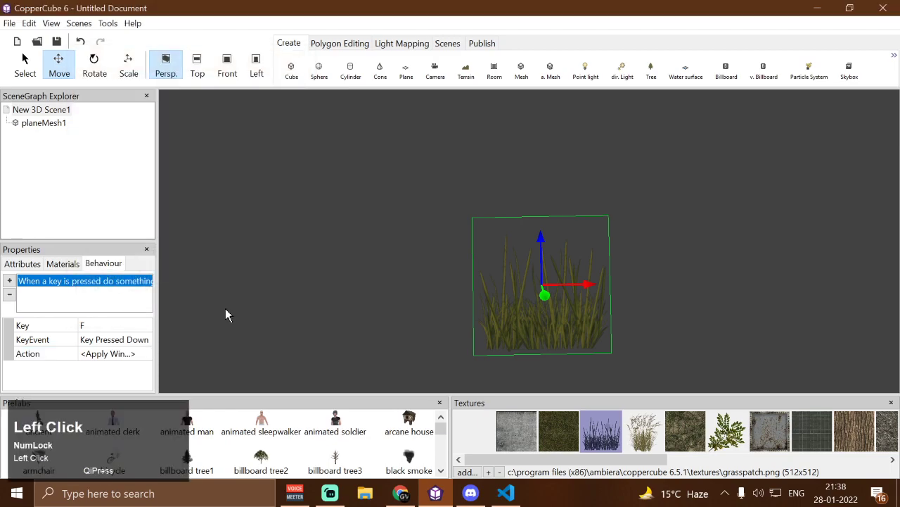
# Test the scene, triggering the wind shader to check the grass motion with the new wind quality, and close the test.
pyautogui.hotkey('ctrl', 'F10')
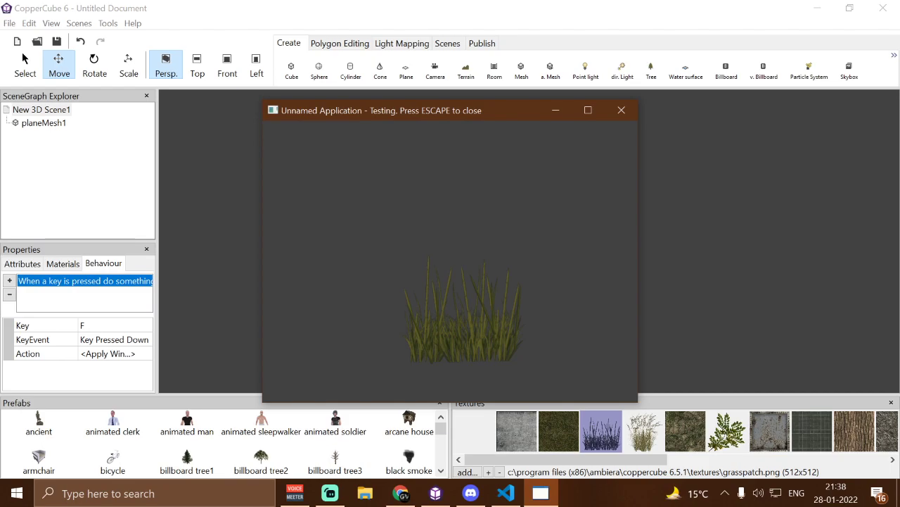
pyautogui.press('f')
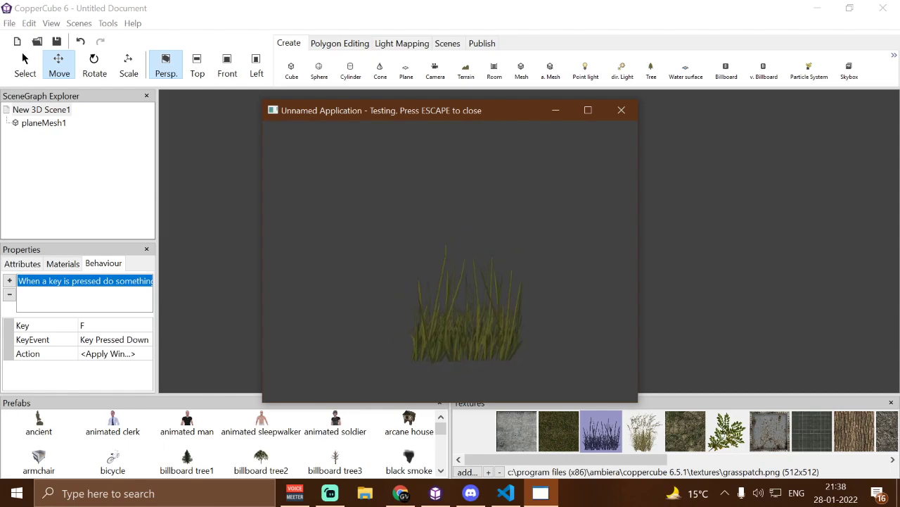
pyautogui.press('Escape')
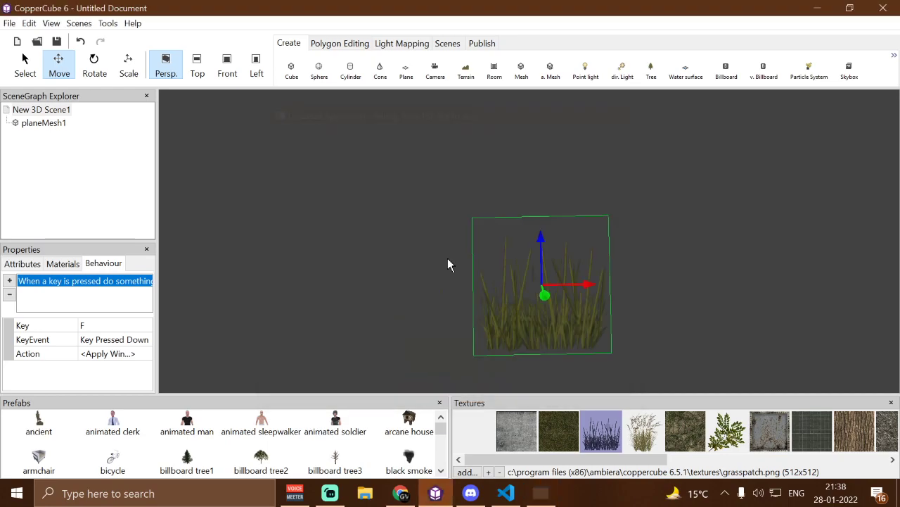
# Set WindSpeed to 0.2 and WindDirectionX to 0 in the Apply Wind Shader action and accept the changes.
pyautogui.click(153, 359)
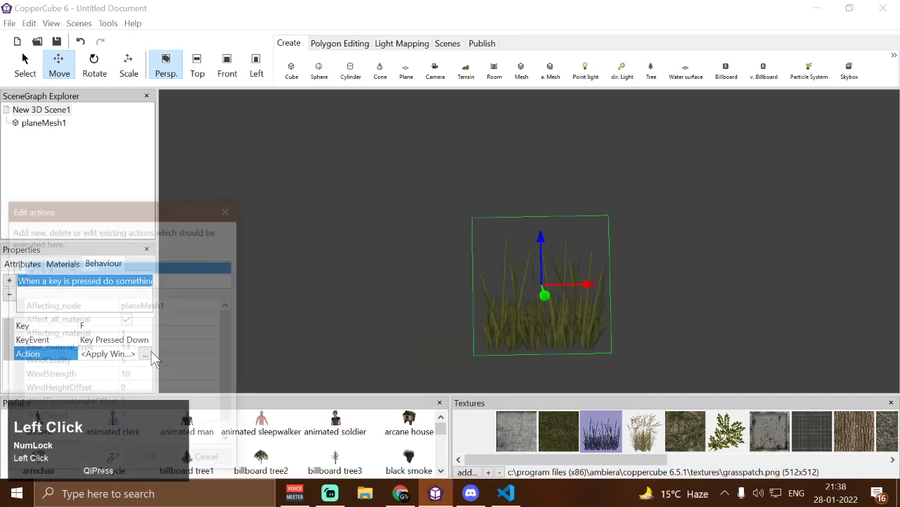
pyautogui.moveTo(148, 211); pyautogui.dragTo(161, 108)
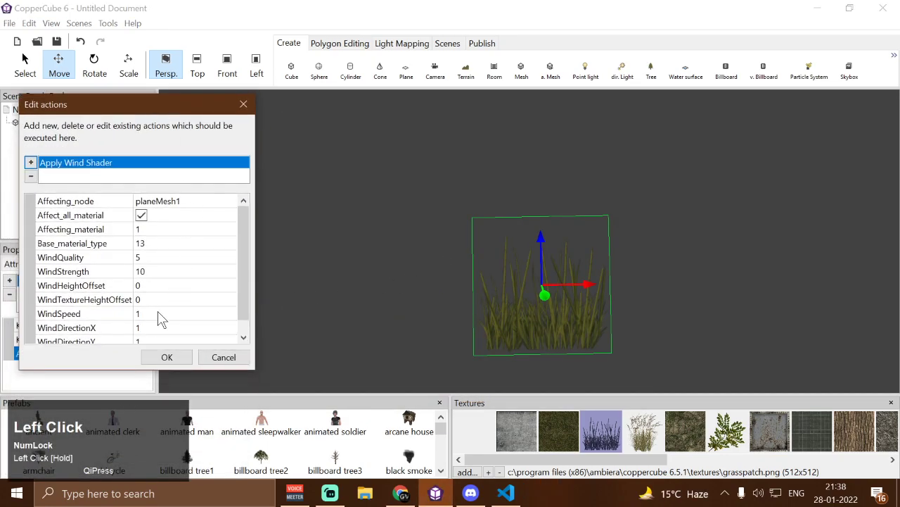
pyautogui.click(140, 313)
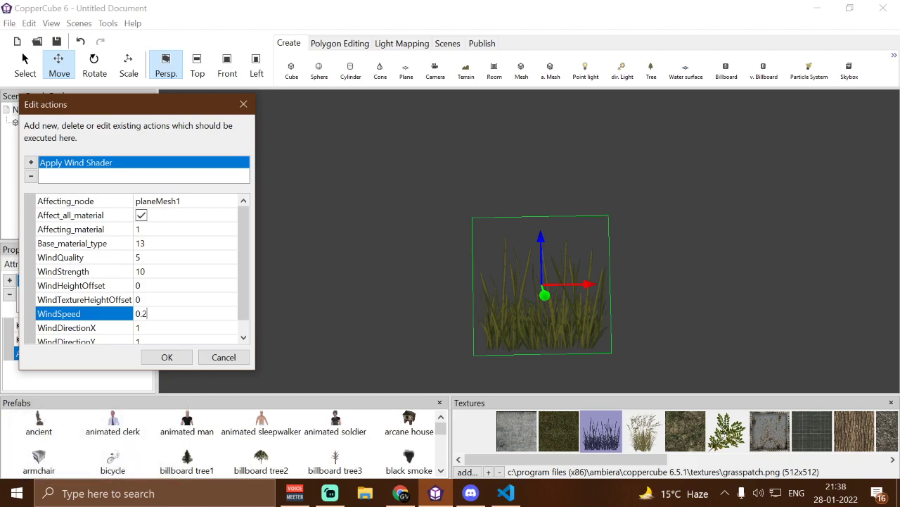
pyautogui.write('0.2')
pyautogui.click(79, 325)
pyautogui.scroll(-1, 100, 324)
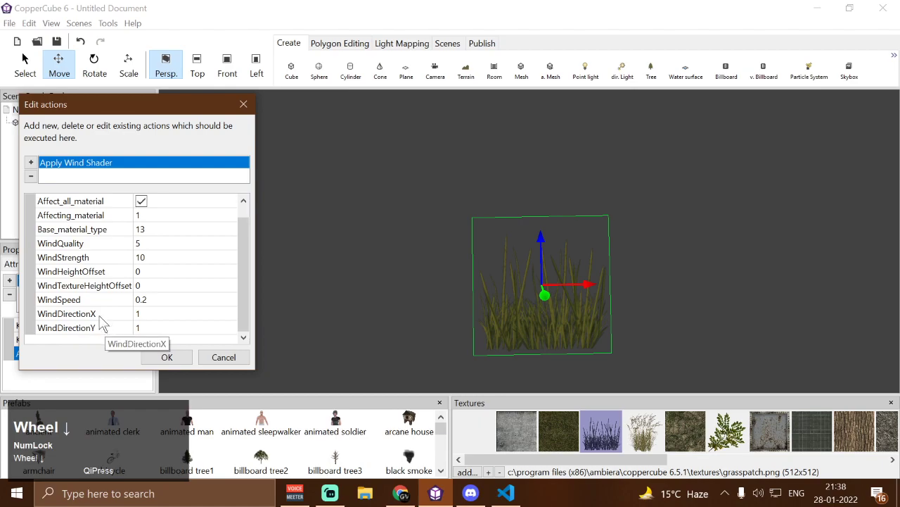
pyautogui.click(141, 315)
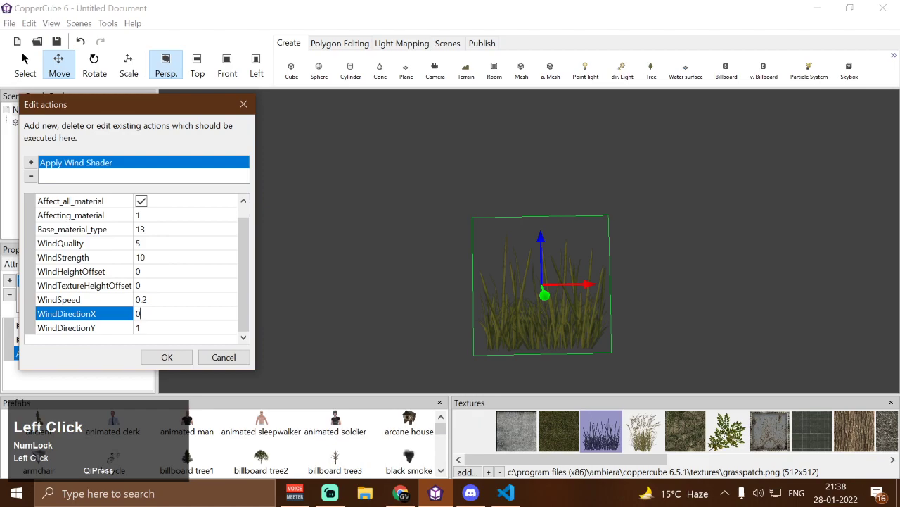
pyautogui.press('Return')
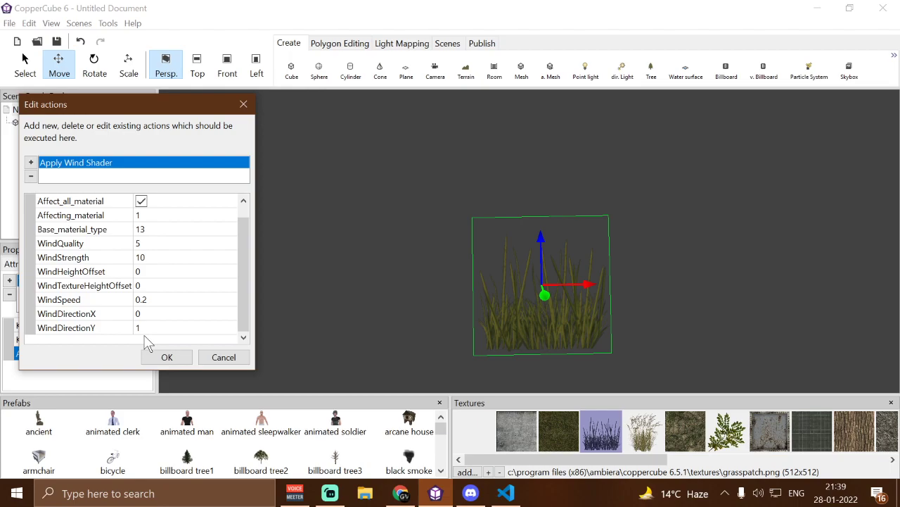
pyautogui.click(168, 356)
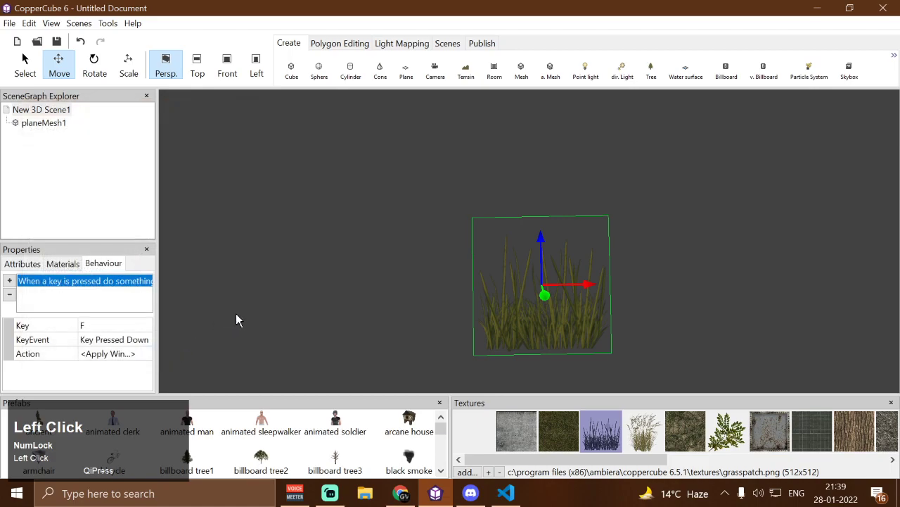
# Run the scene test and trigger the wind shader to check the grass motion with the slower, Y-only wind.
pyautogui.hotkey('ctrl', 'F10')
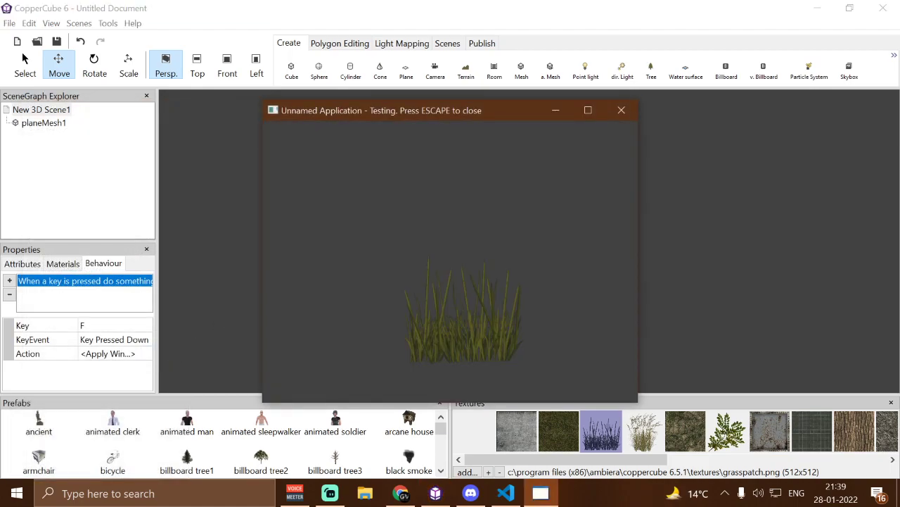
pyautogui.press('f')
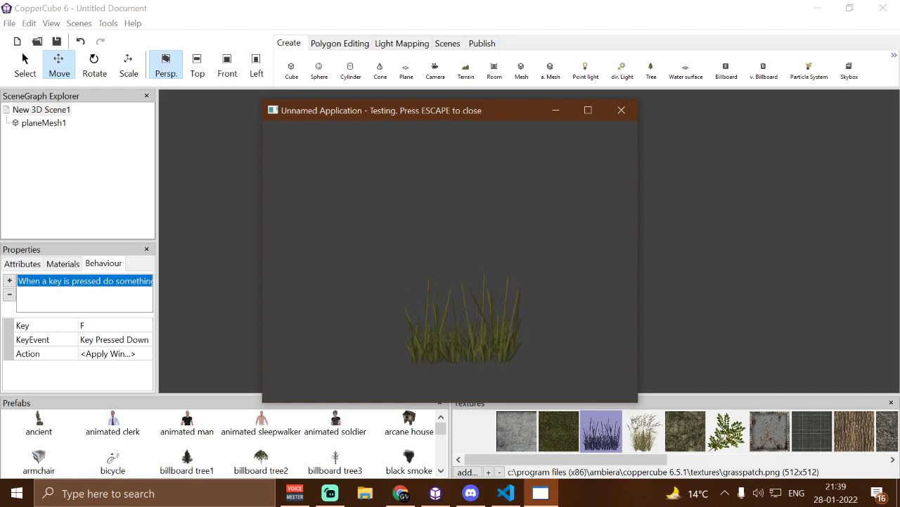
pyautogui.press('Escape')
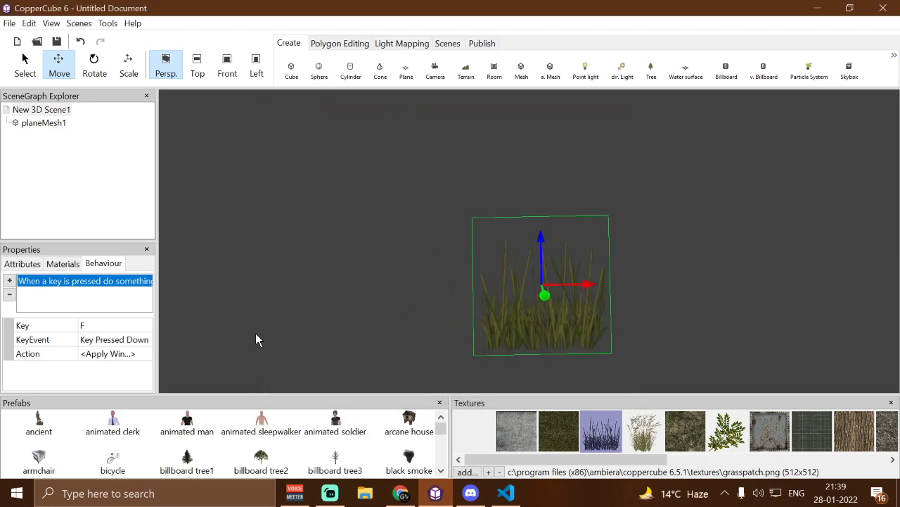
# Set WindQuality to 0 in the Apply Wind Shader action and accept the change.
pyautogui.click(152, 353)
pyautogui.click(146, 353)
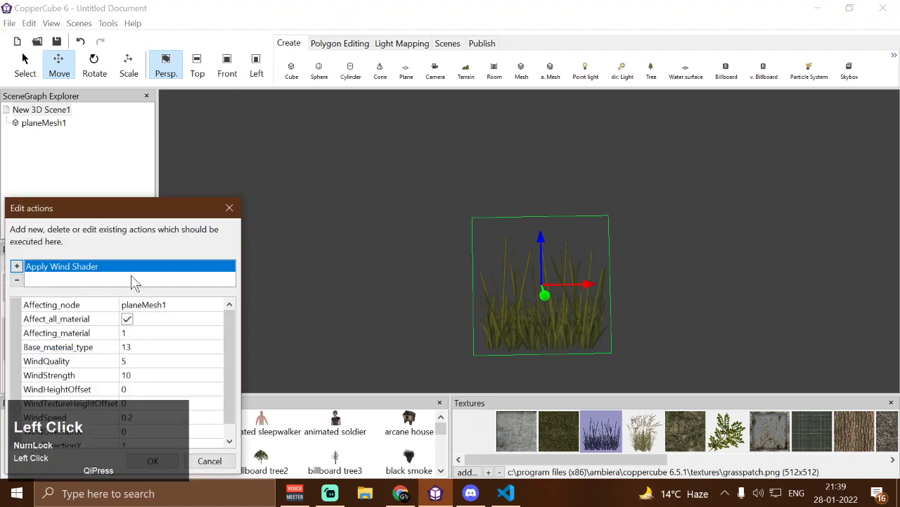
pyautogui.moveTo(131, 215); pyautogui.dragTo(141, 125)
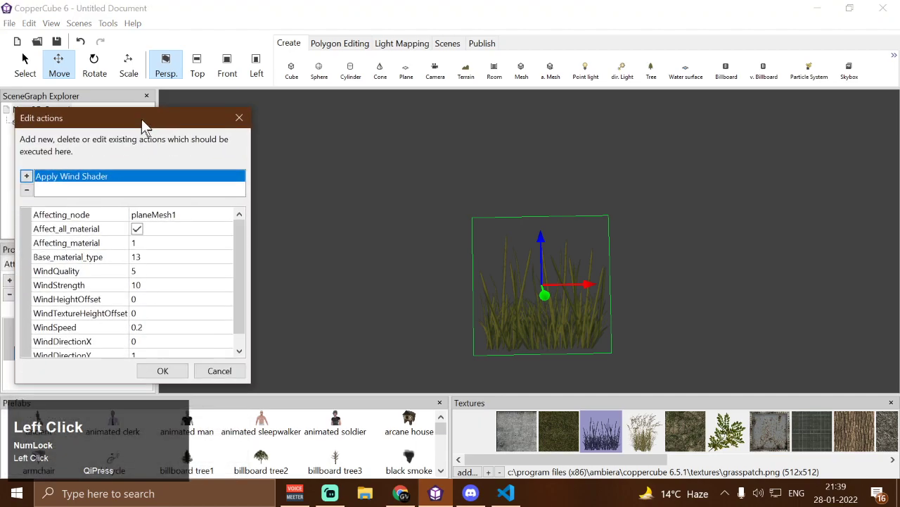
pyautogui.click(151, 270)
pyautogui.write('0')
pyautogui.press('Return')
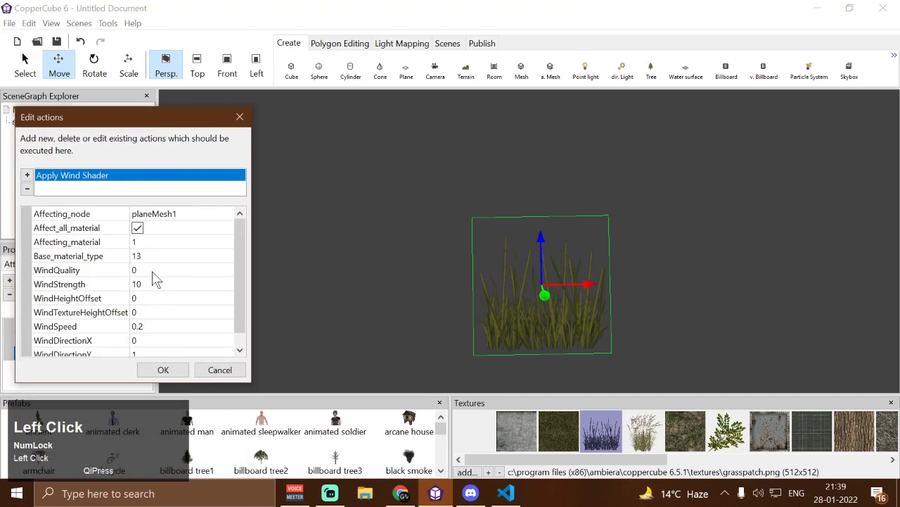
pyautogui.click(165, 370)
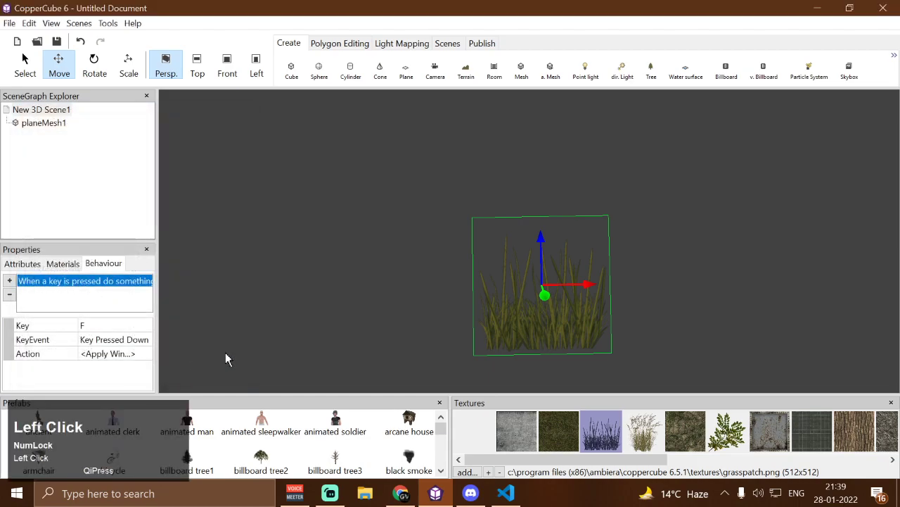
# Test the scene and trigger the wind shader to check the grass motion at wind quality 0.
pyautogui.hotkey('ctrl', 'F10')
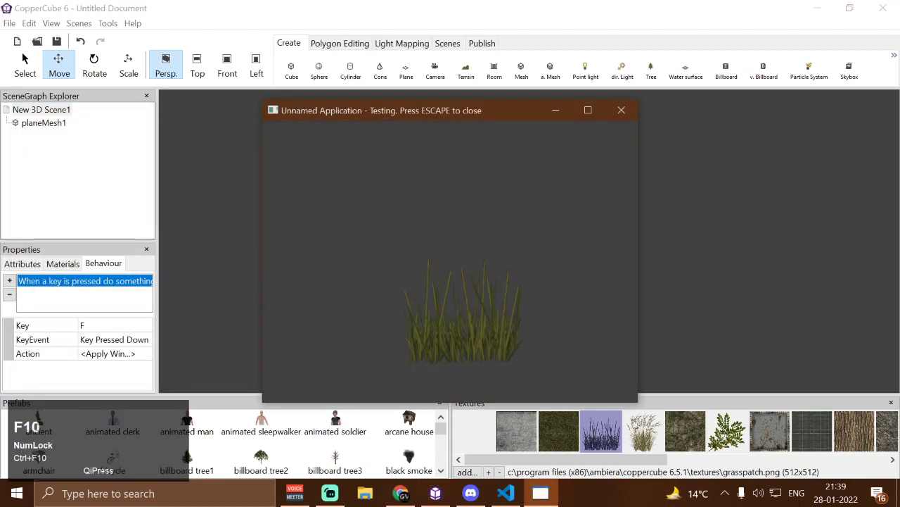
pyautogui.press('f')
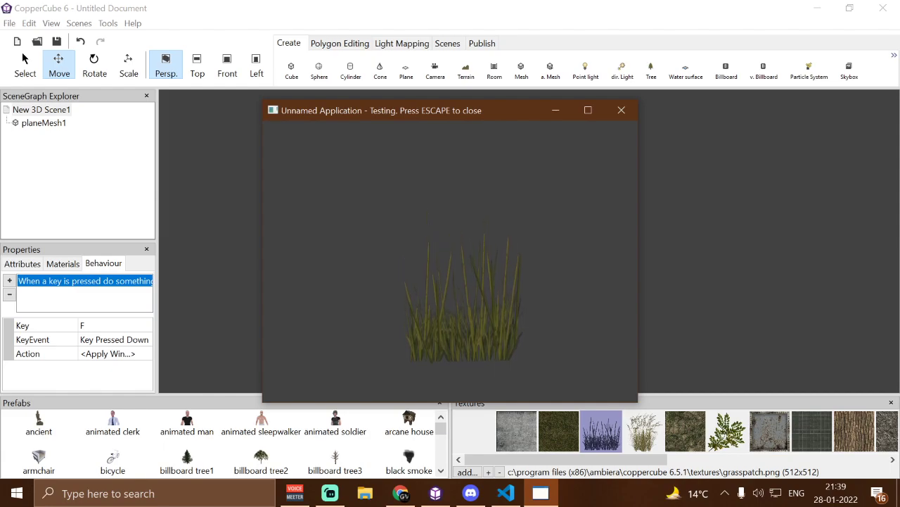
pyautogui.press('Escape')
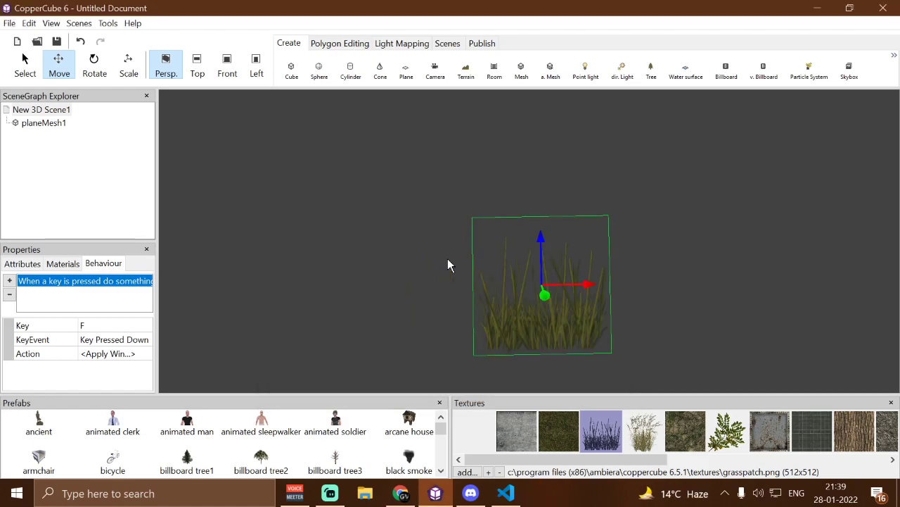
# Set WindQuality to 15 in the Apply Wind Shader action and accept the change.
pyautogui.click(143, 355)
pyautogui.click(145, 354)
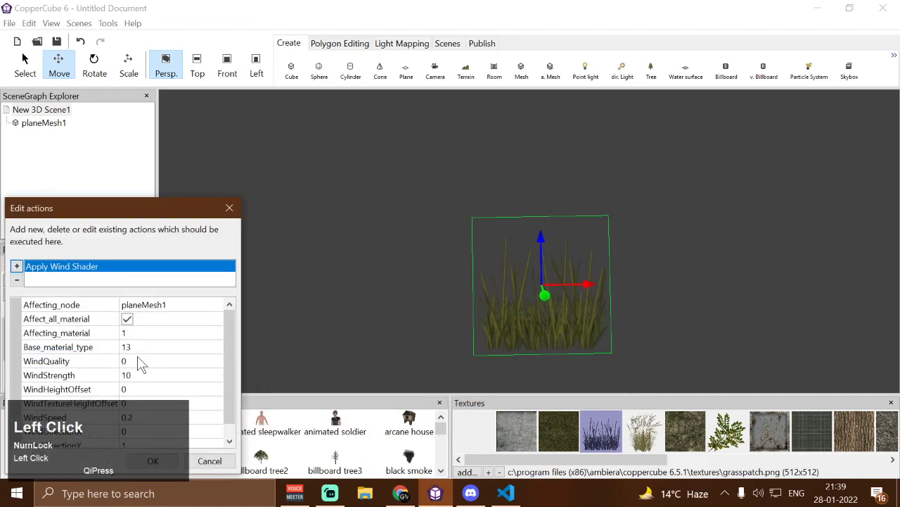
pyautogui.moveTo(130, 224); pyautogui.dragTo(121, 136)
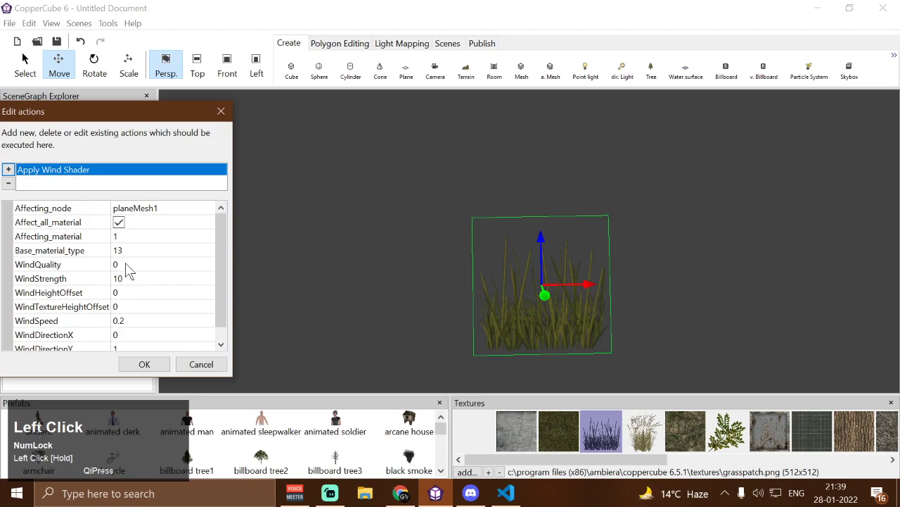
pyautogui.click(117, 264)
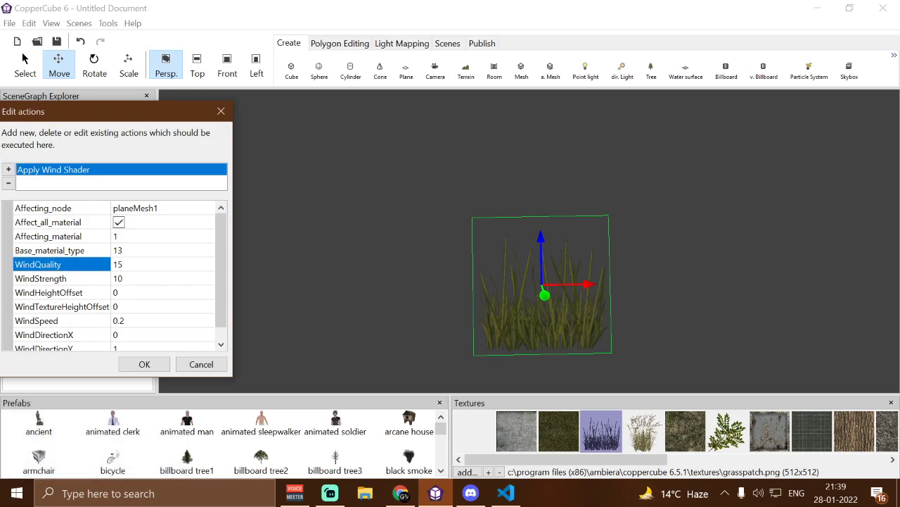
pyautogui.click(147, 363)
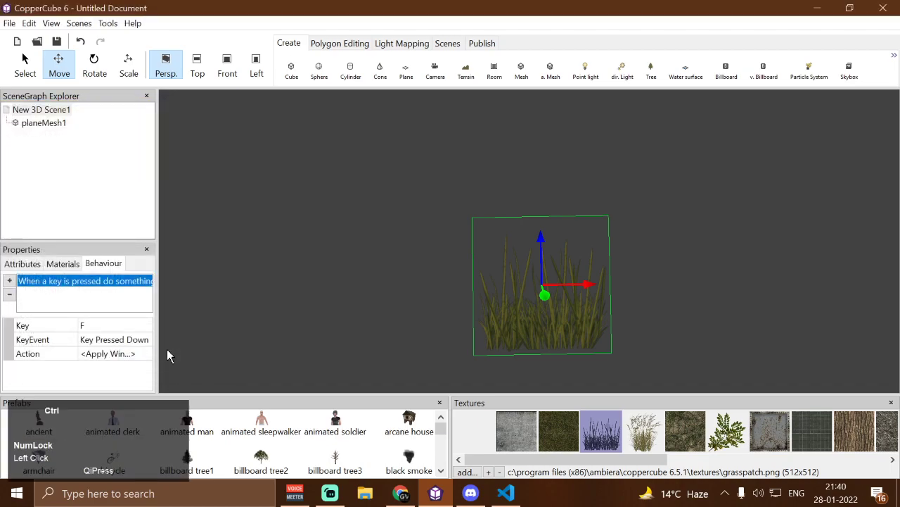
# Test the scene again, triggering the wind shader to check the grass motion at wind quality 15.
pyautogui.press('F10')
pyautogui.press('f')
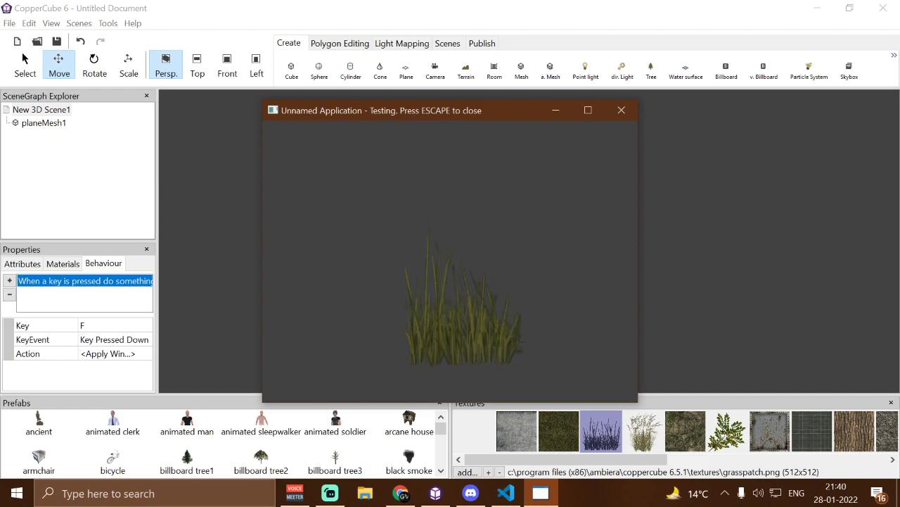
pyautogui.press('Escape')
# Set WindDirectionY to 0 and WindDirectionX to 1 in the Apply Wind Shader action and accept the changes.
pyautogui.click(149, 352)
pyautogui.click(149, 353)
pyautogui.scroll(-3, 157, 315)
pyautogui.moveTo(173, 204); pyautogui.dragTo(189, 73)
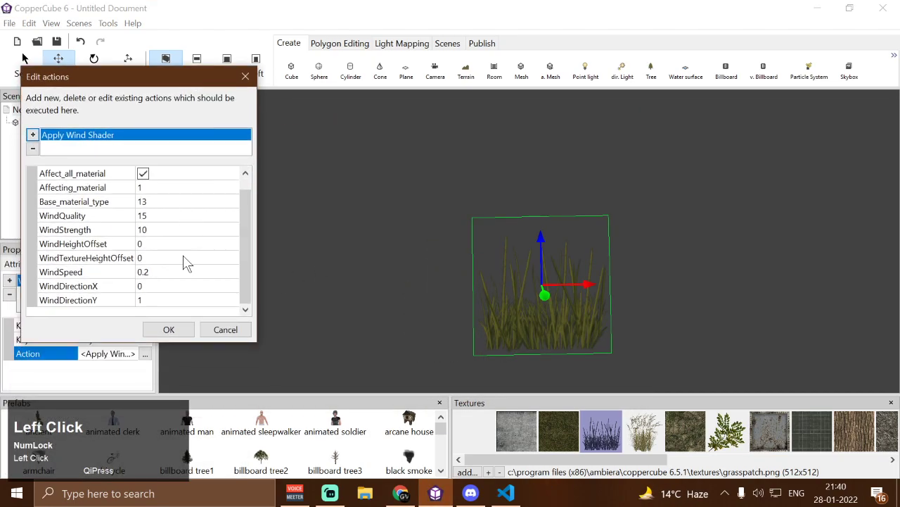
pyautogui.click(156, 304)
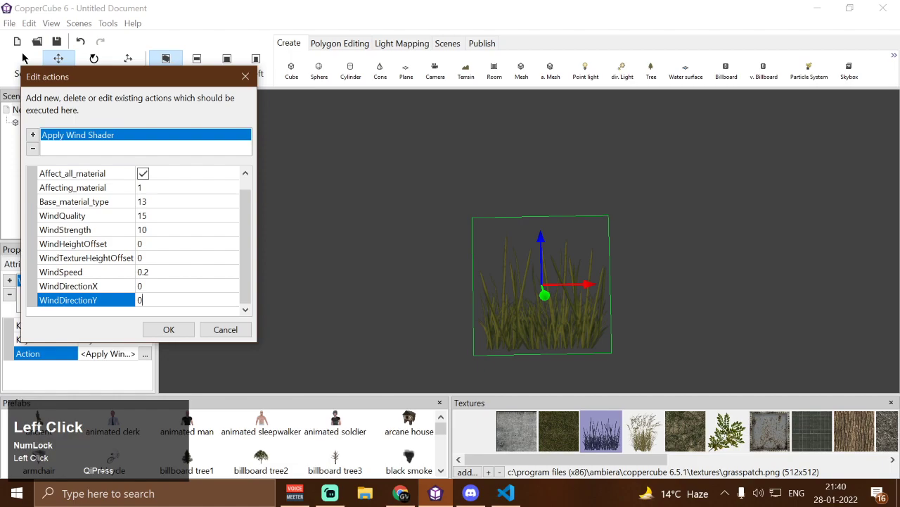
pyautogui.click(158, 289)
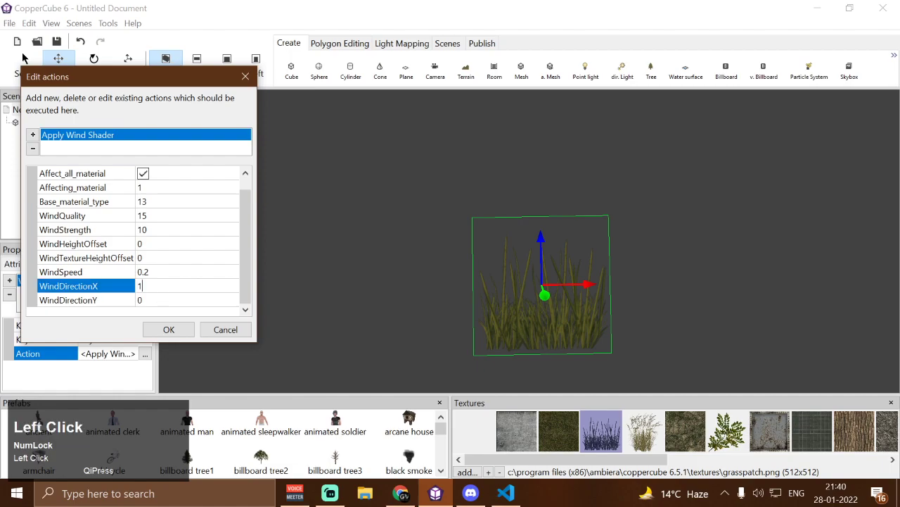
pyautogui.write('1')
pyautogui.click(160, 294)
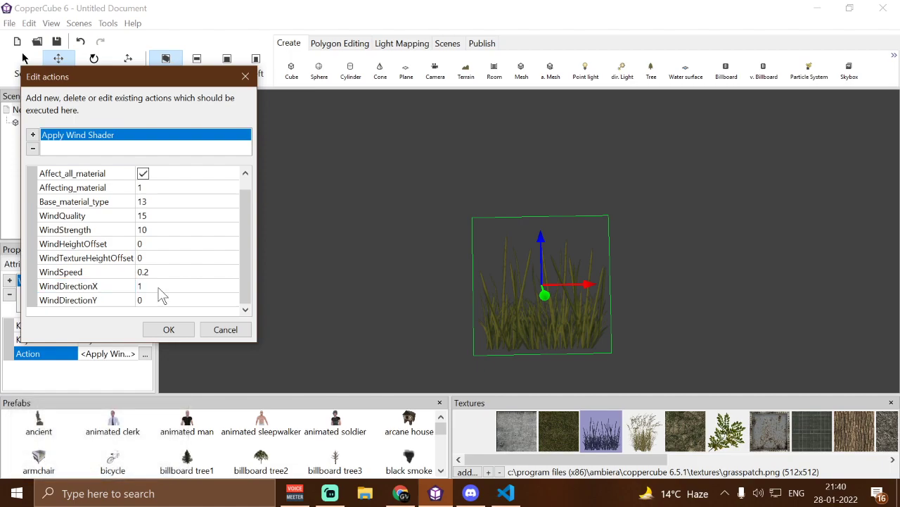
pyautogui.click(172, 331)
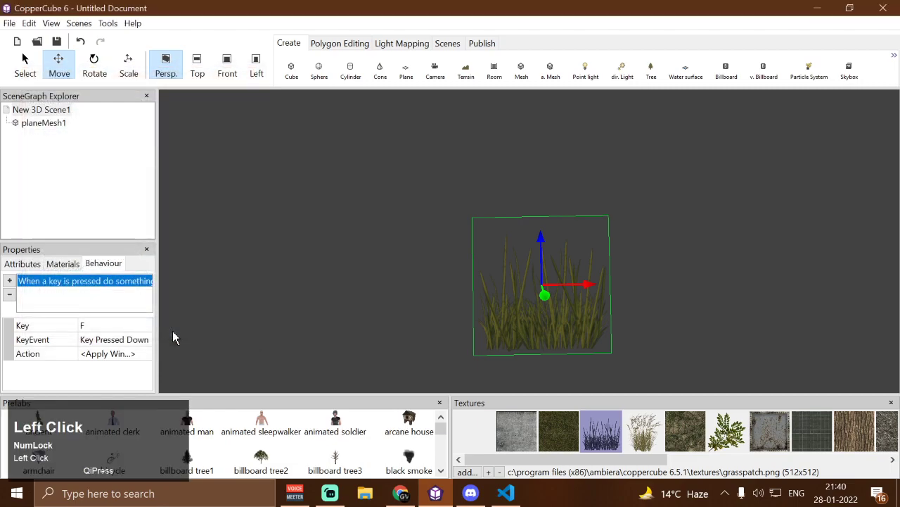
# Test the scene and trigger the wind shader to check the grass motion with WindDirectionX 1 and WindDirectionY 0.
pyautogui.hotkey('ctrl', 'F10')
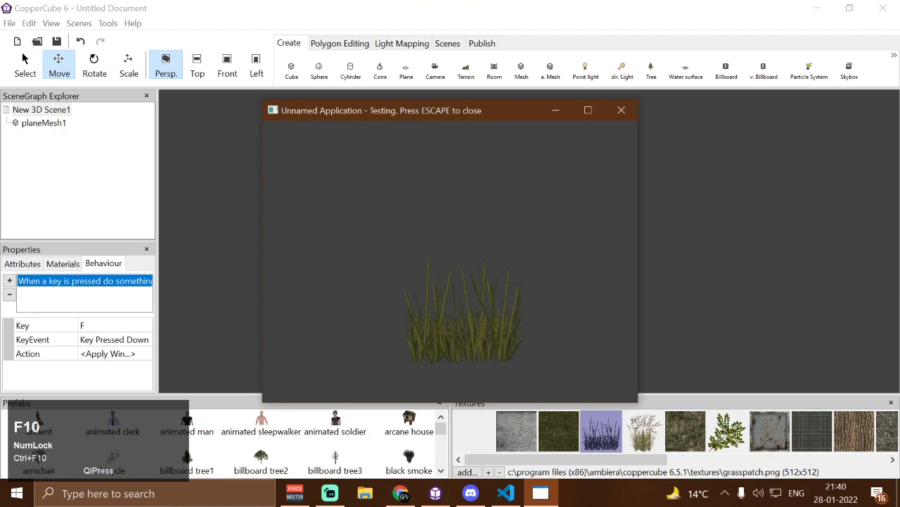
pyautogui.press('f')
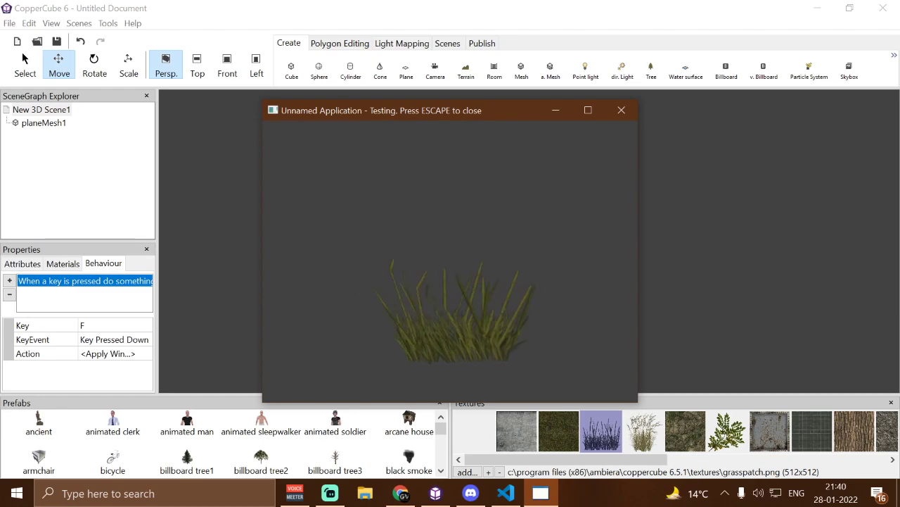
pyautogui.press('Escape')
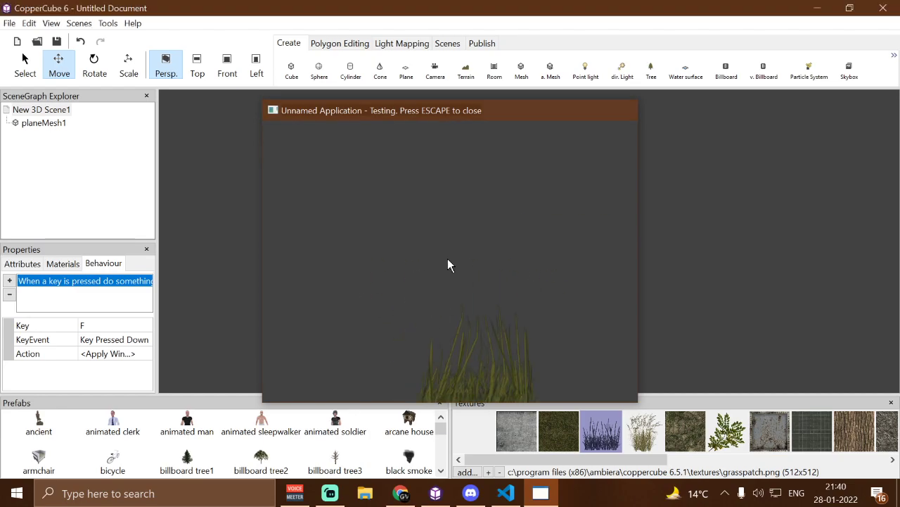
# Review the wind direction and height offset parameters of the Apply Wind Shader action without changing them.
pyautogui.click(144, 351)
pyautogui.moveTo(127, 211); pyautogui.dragTo(143, 79)
pyautogui.scroll(-1, 127, 268)
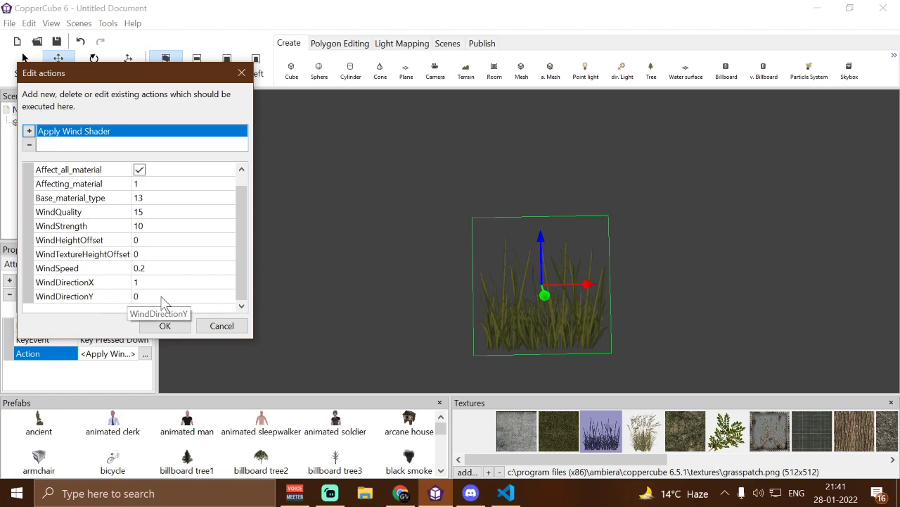
pyautogui.click(163, 296)
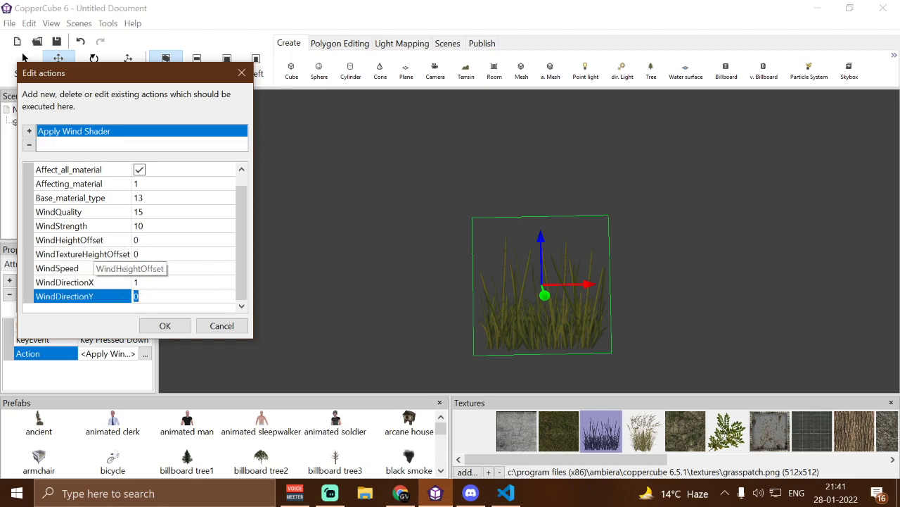
pyautogui.click(165, 325)
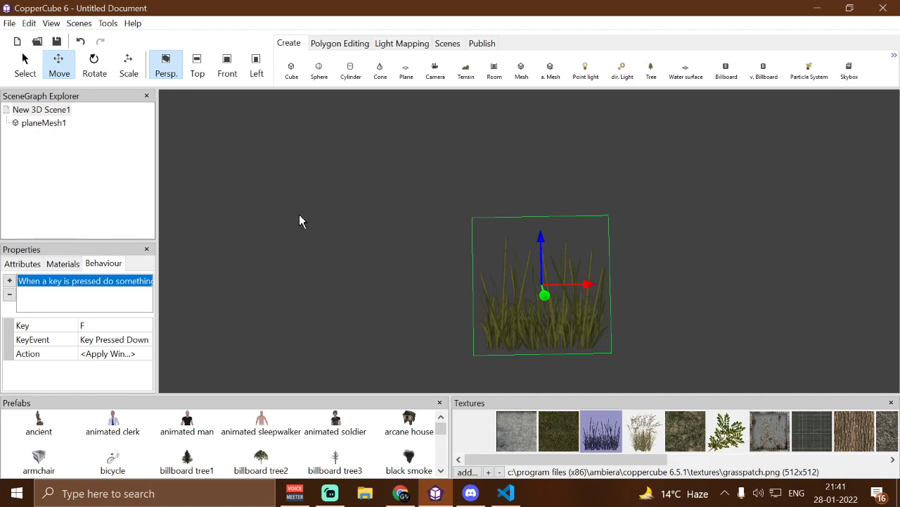
# Add the ancient statue prefab to the scene and set its position to 0, 0, 0.
pyautogui.click(40, 437)
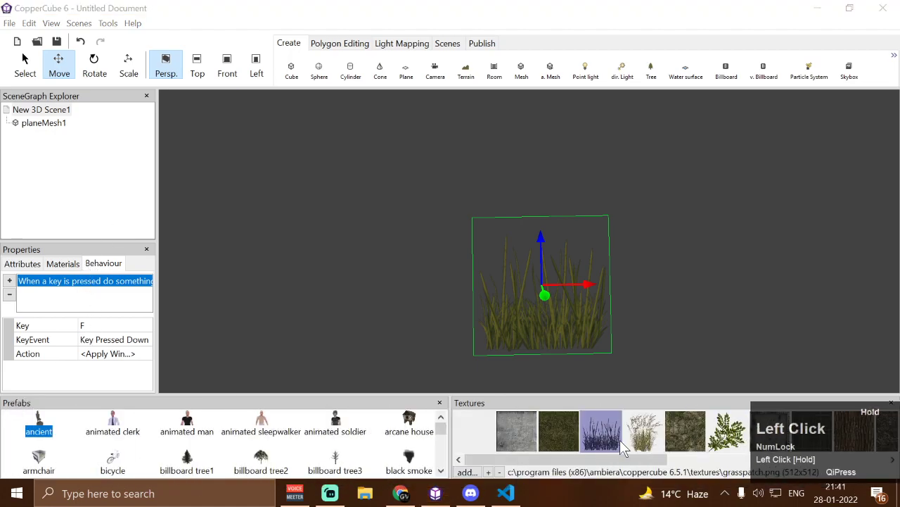
pyautogui.doubleClick(40, 437)
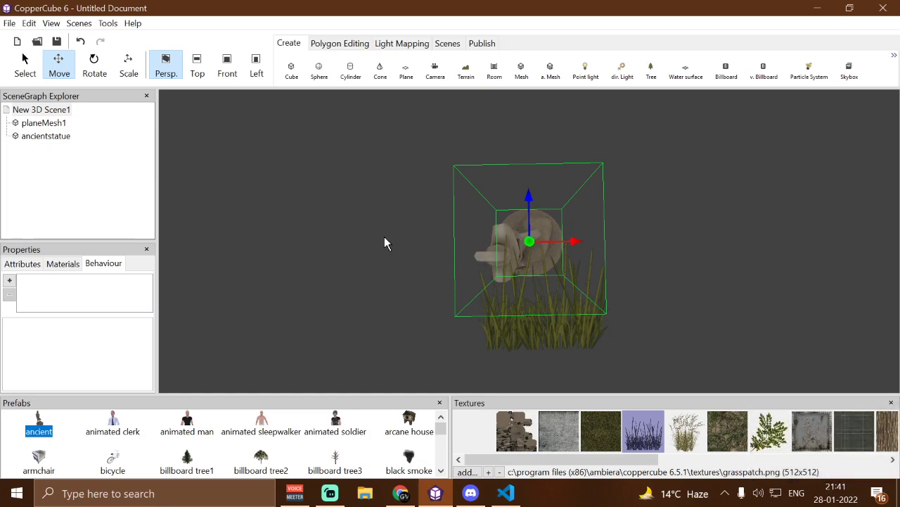
pyautogui.click(23, 264)
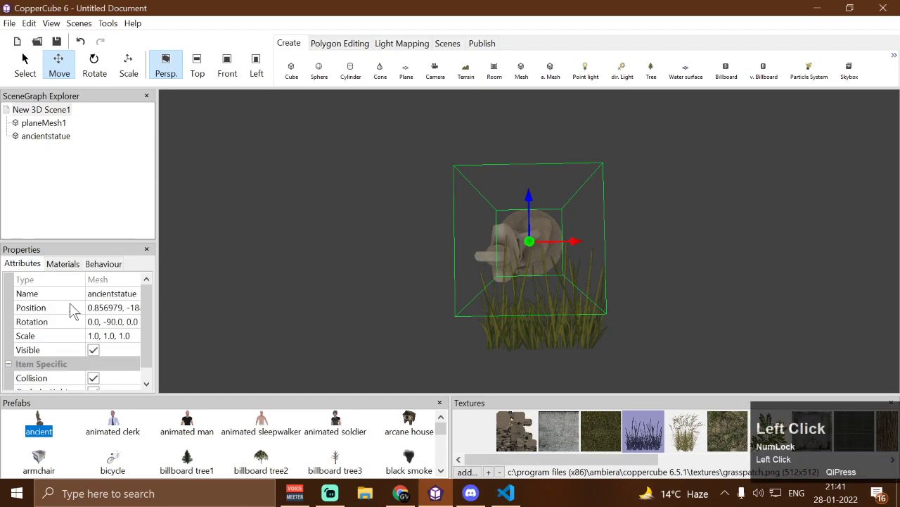
pyautogui.click(107, 311)
pyautogui.write('0')
pyautogui.press('Return')
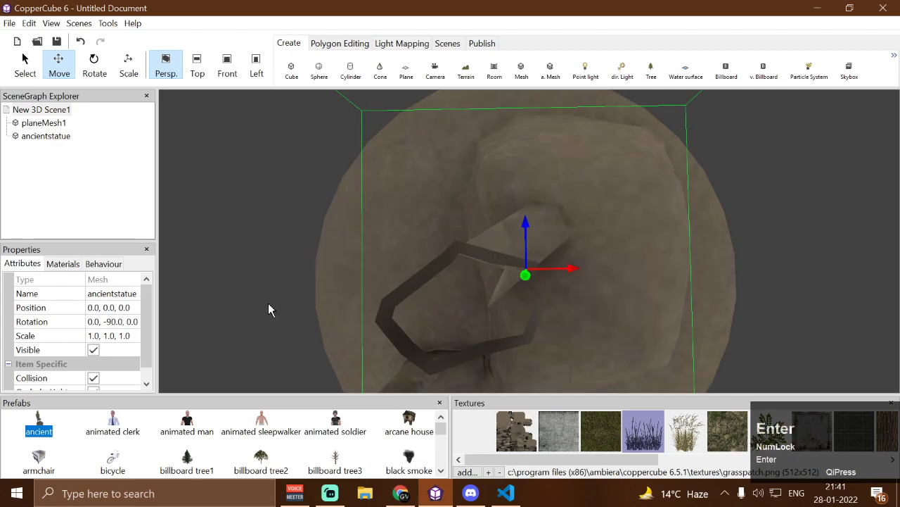
pyautogui.moveTo(267, 310); pyautogui.dragTo(272, 277)
# Delete the grass-textured plane from the scene, leaving the statue in place.
pyautogui.click(52, 123)
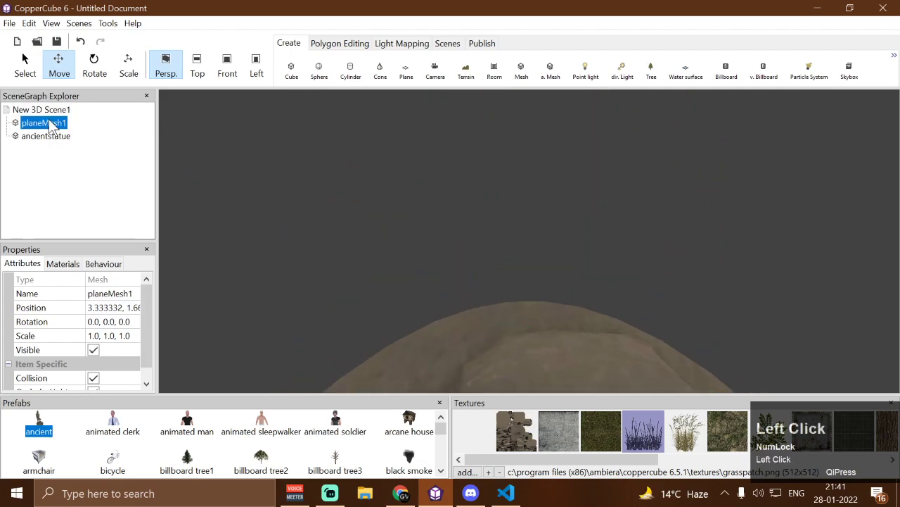
pyautogui.press('Delete')
pyautogui.moveTo(257, 204); pyautogui.dragTo(370, 216)
pyautogui.scroll(3, 278, 179)
pyautogui.scroll(-3, 375, 219)
pyautogui.scroll(-5, 375, 224)
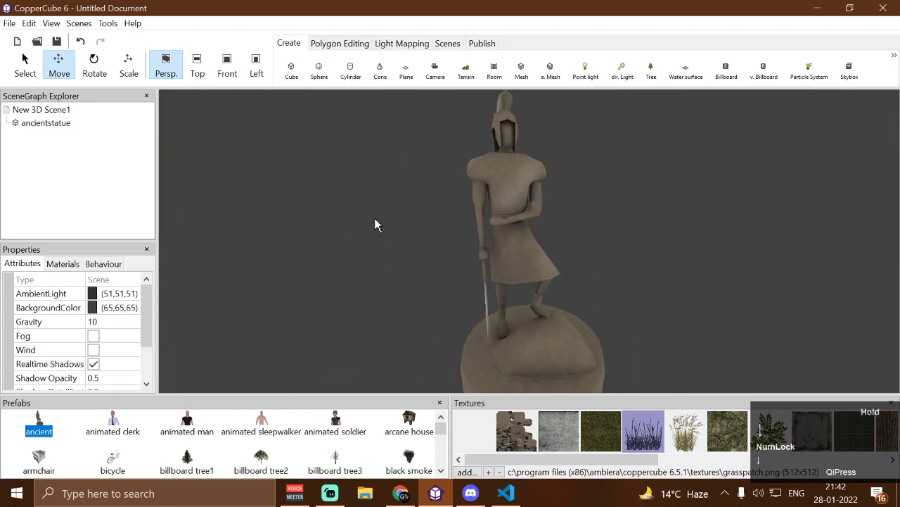
# Create a sphere with radius 0 and poly count 0 as a position marker.
pyautogui.click(318, 74)
pyautogui.write('0')
pyautogui.moveTo(419, 262); pyautogui.dragTo(360, 260)
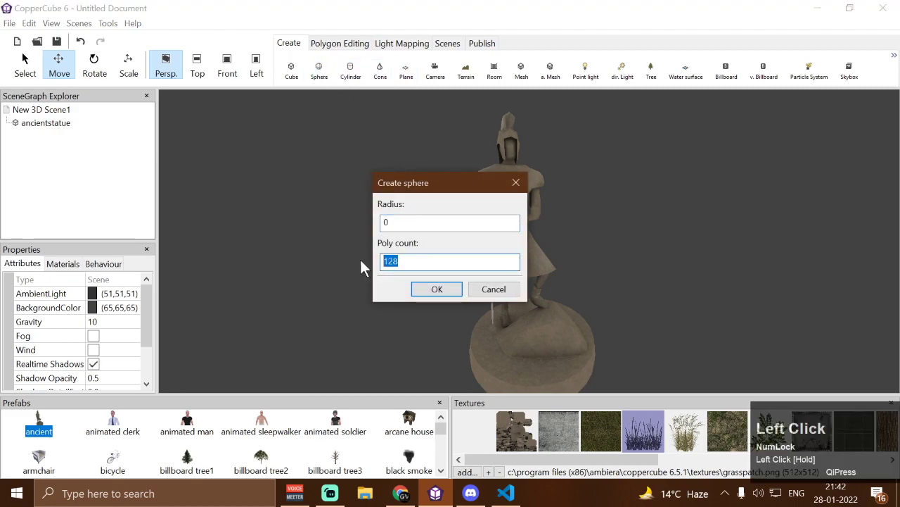
pyautogui.write('0')
pyautogui.click(436, 289)
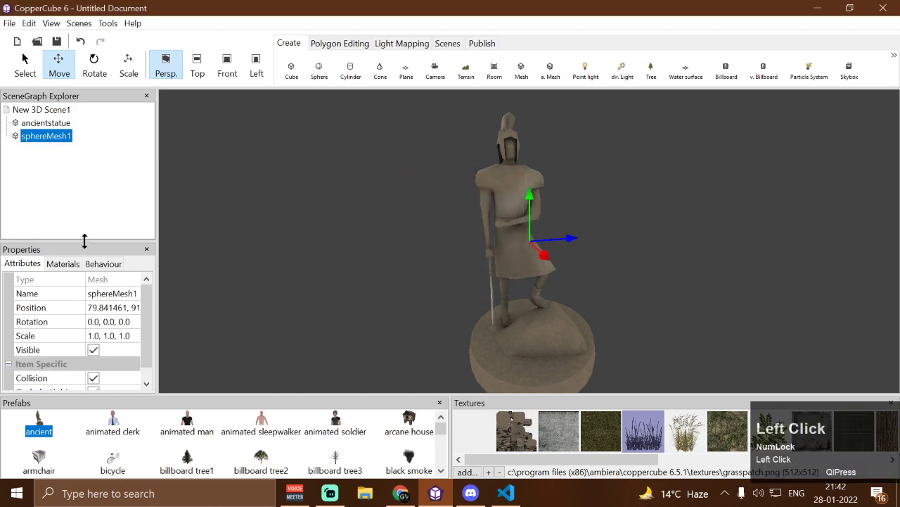
# Set the sphere's position to 0, 0, 0, at the statue's origin.
pyautogui.click(97, 308)
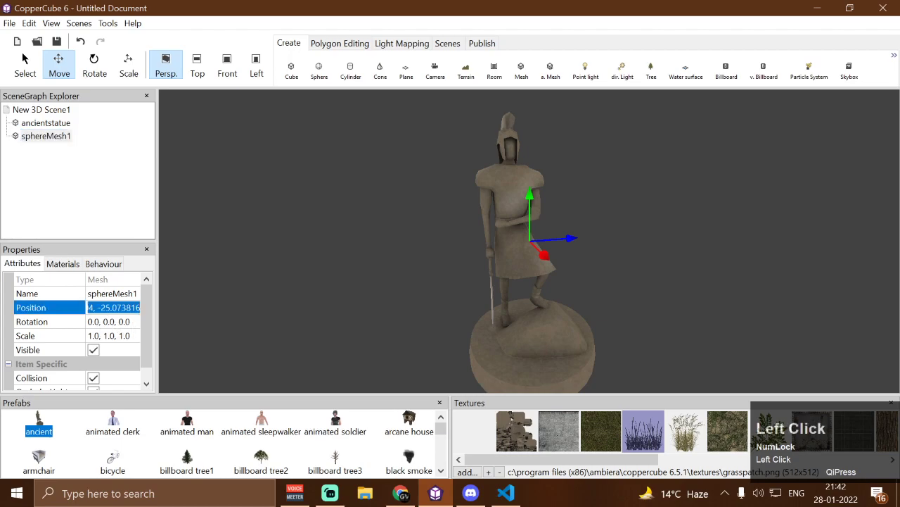
pyautogui.write('0')
pyautogui.press('Return')
pyautogui.moveTo(273, 280); pyautogui.dragTo(384, 269)
pyautogui.press('Up')
pyautogui.press('Down')
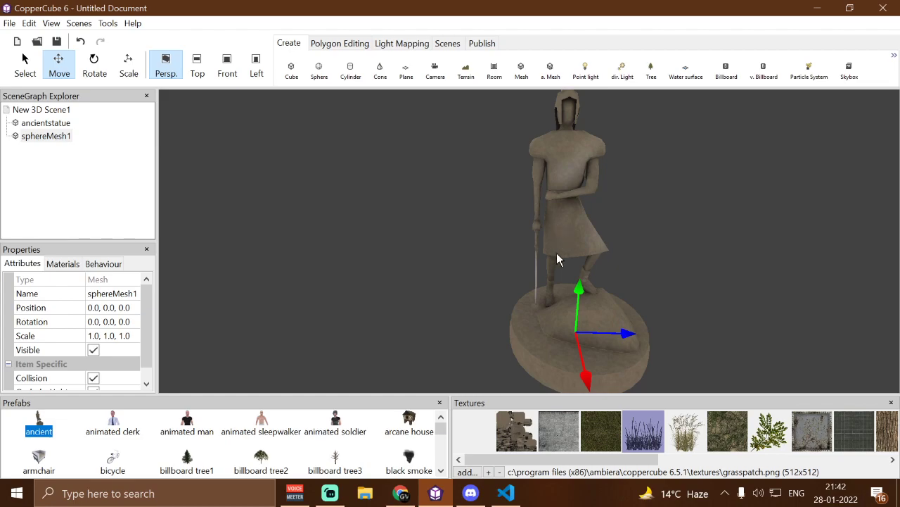
# Select the sphere and raise it beside the statue's head, to a Y position of about 104.9.
pyautogui.click(540, 297)
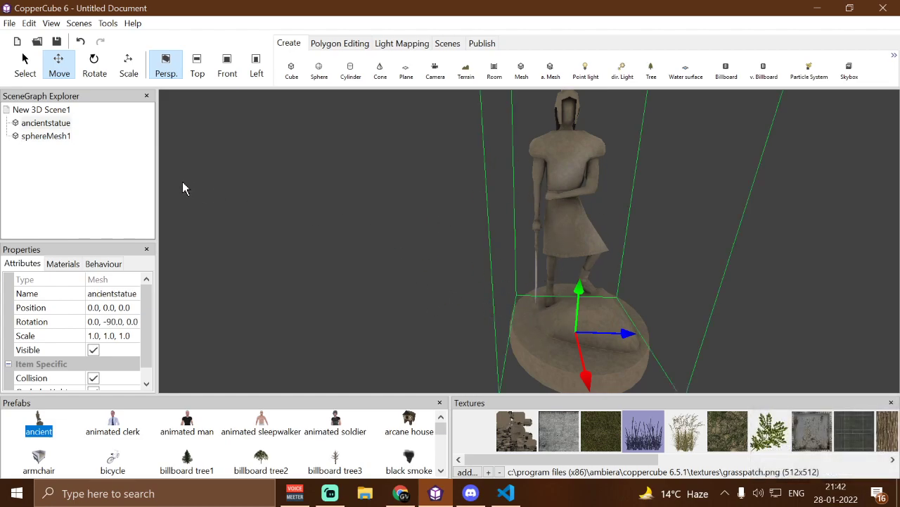
pyautogui.click(33, 141)
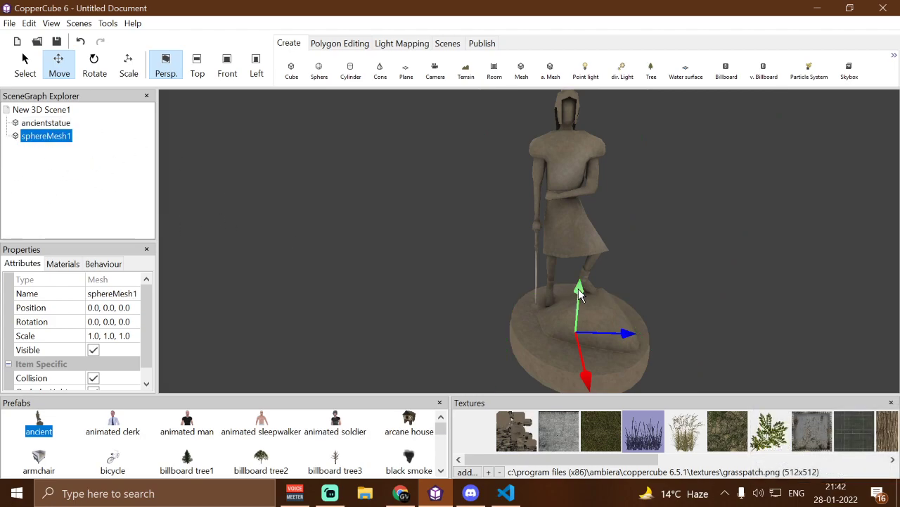
pyautogui.moveTo(559, 277); pyautogui.dragTo(557, 254)
pyautogui.press('Left')
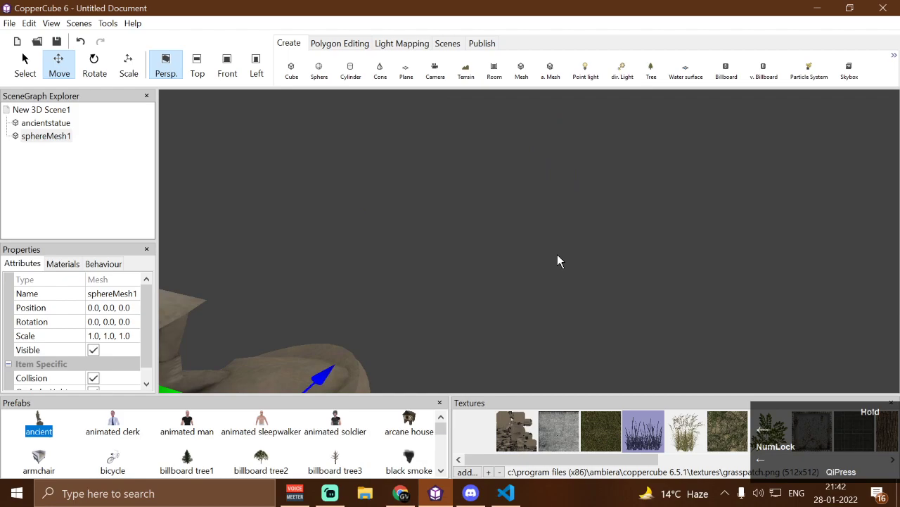
pyautogui.press('Down')
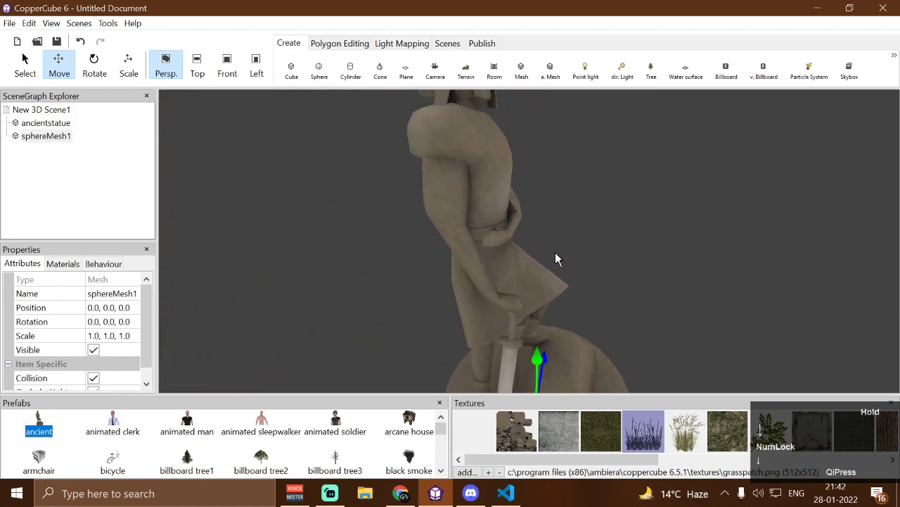
pyautogui.press('Left')
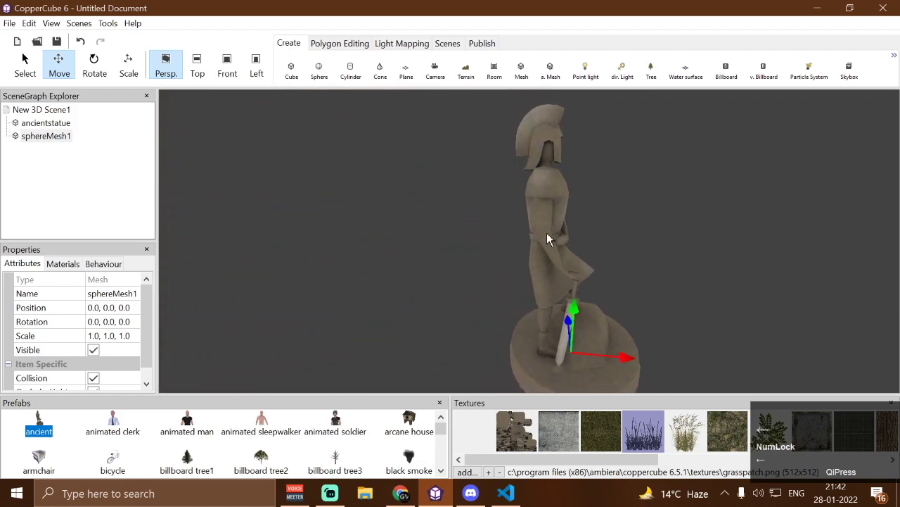
pyautogui.moveTo(572, 309); pyautogui.dragTo(527, 208)
pyautogui.press('Up')
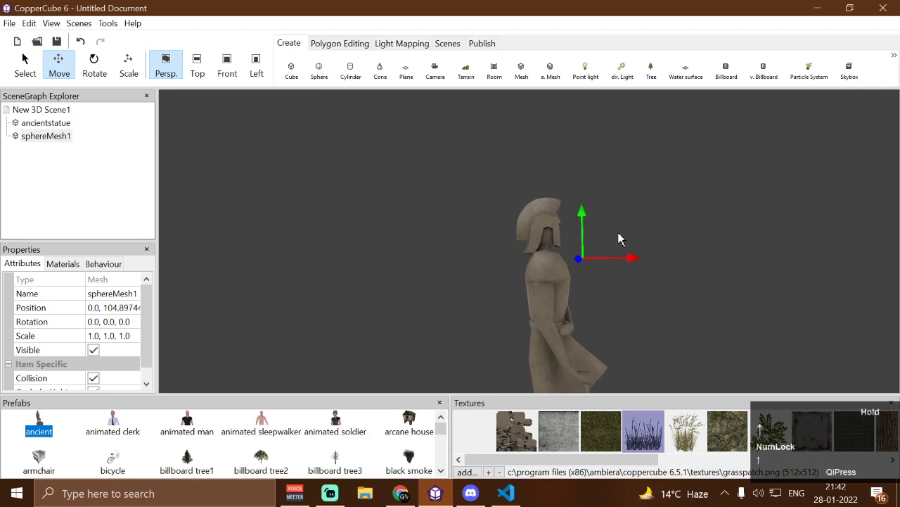
pyautogui.press('Up')
pyautogui.press('Down')
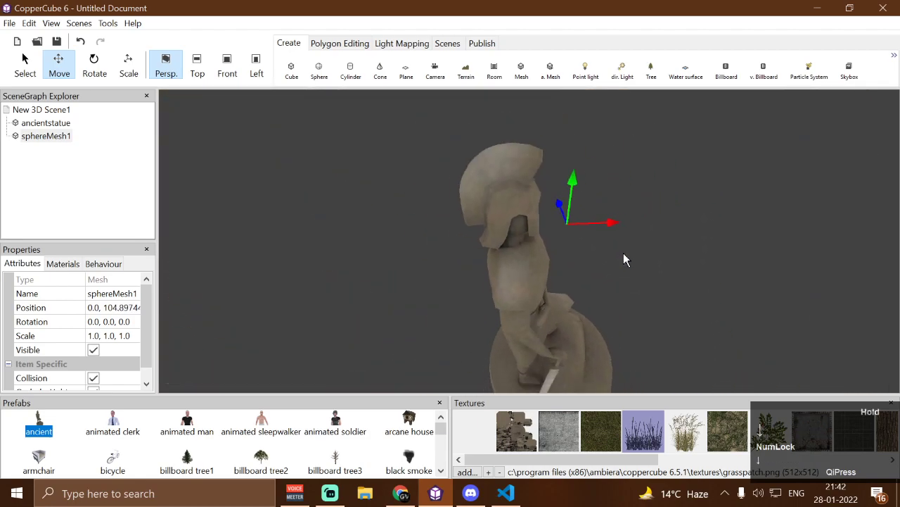
# Reselect the sphere and move it to about X -17.1, level with the top of the statue's helmet.
pyautogui.click(496, 250)
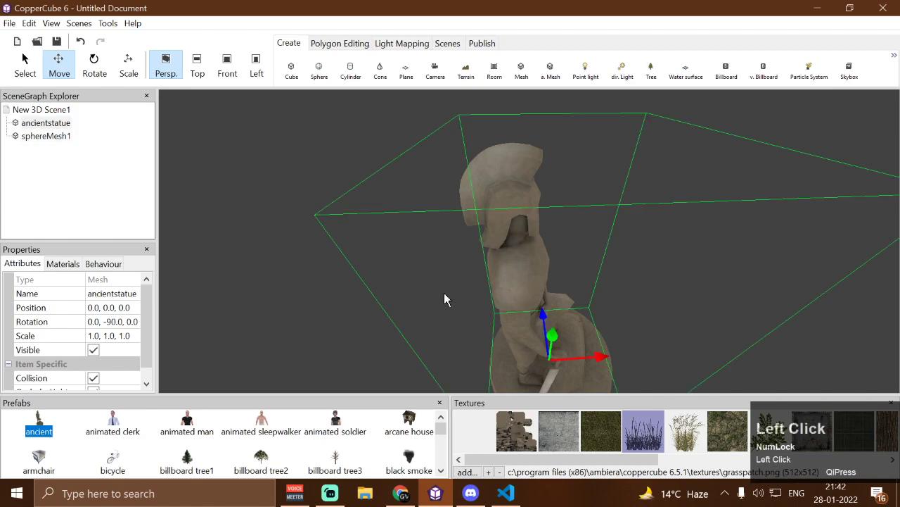
pyautogui.click(61, 137)
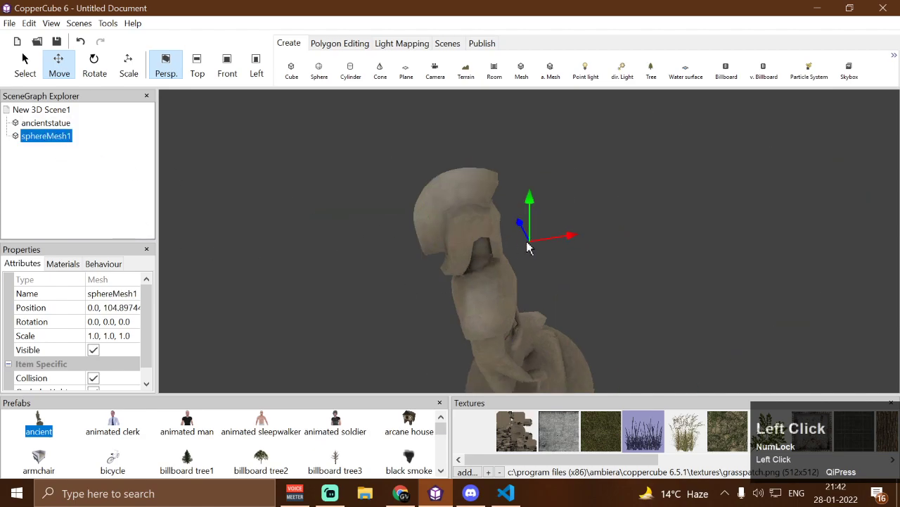
pyautogui.moveTo(566, 239); pyautogui.dragTo(541, 241)
pyautogui.moveTo(468, 226); pyautogui.dragTo(456, 166)
pyautogui.press('Up')
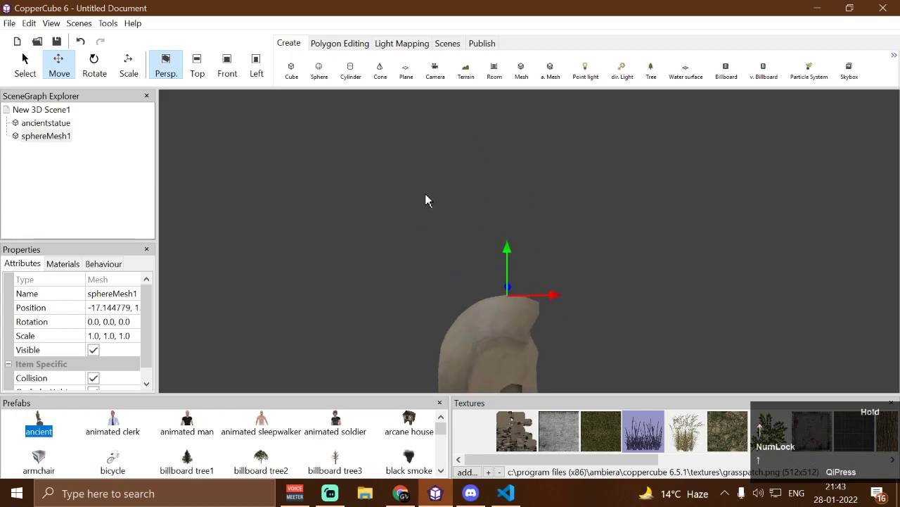
pyautogui.press('Down')
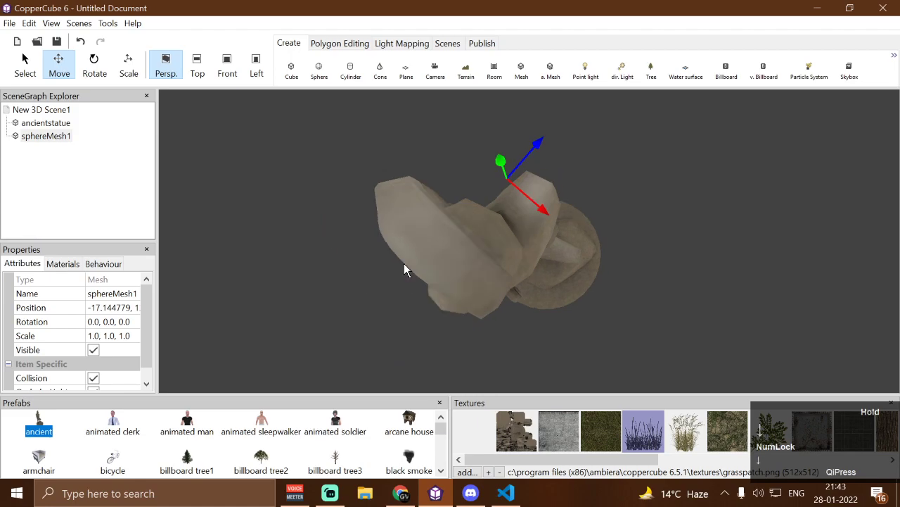
# Align the sphere with the top of the statue's helmet, at about Y 132.8 and Z -9.5.
pyautogui.moveTo(554, 175); pyautogui.dragTo(517, 188)
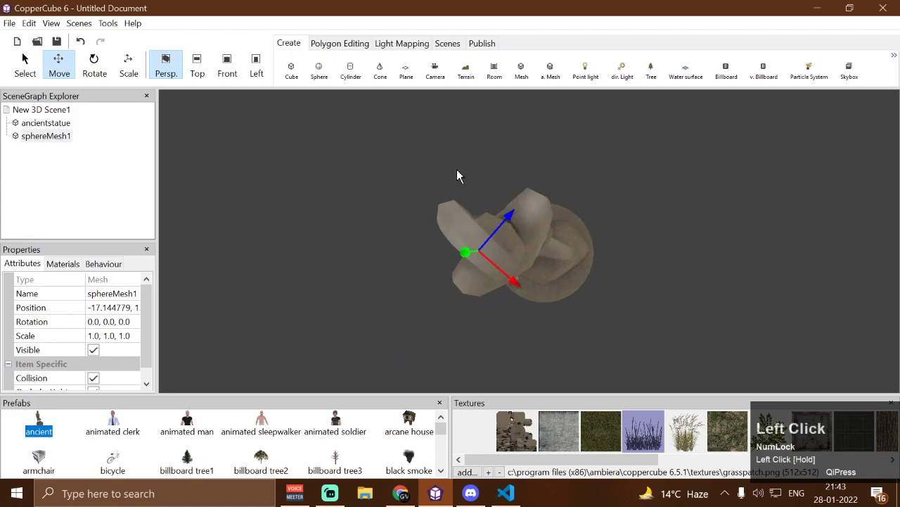
pyautogui.press('Up')
pyautogui.moveTo(422, 182); pyautogui.dragTo(393, 133)
pyautogui.press('Right')
pyautogui.press('Down')
pyautogui.moveTo(516, 145); pyautogui.dragTo(511, 109)
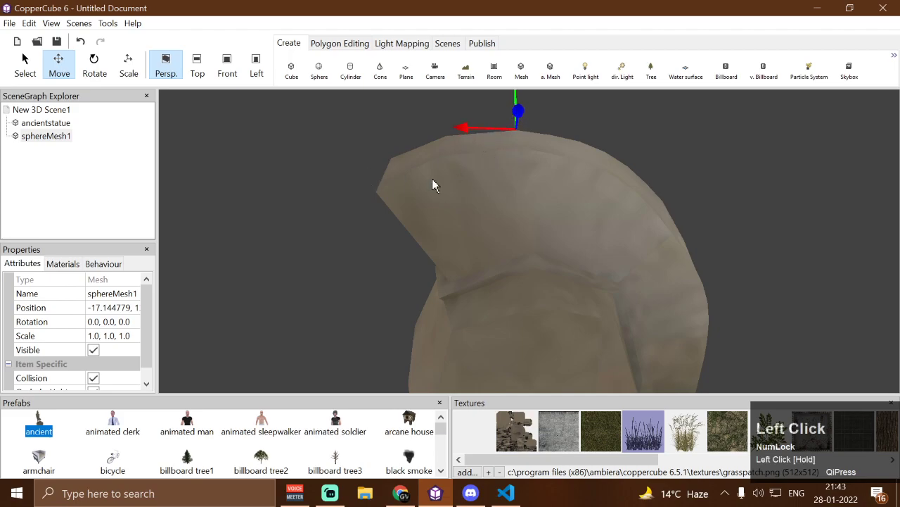
# Inspect the sphere's position coordinates to read the Y height at the top of the statue's helmet.
pyautogui.click(112, 308)
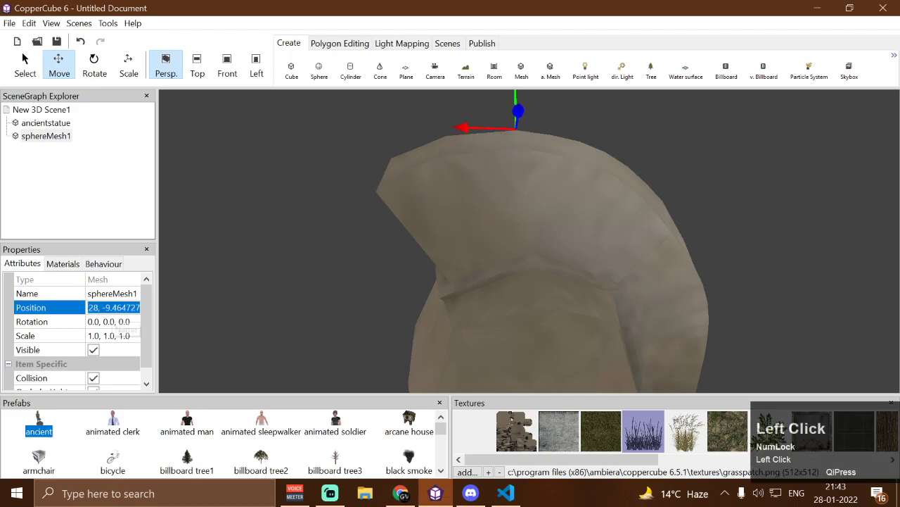
pyautogui.click(104, 307)
pyautogui.press('Left')
pyautogui.press('Left')
pyautogui.press('Left')
pyautogui.press('Left')
pyautogui.press('Left')
pyautogui.press('Left')
pyautogui.press('Left')
pyautogui.press('Left')
pyautogui.press('Left')
pyautogui.press('Left')
pyautogui.press('Left')
pyautogui.press('Left')
pyautogui.press('Left')
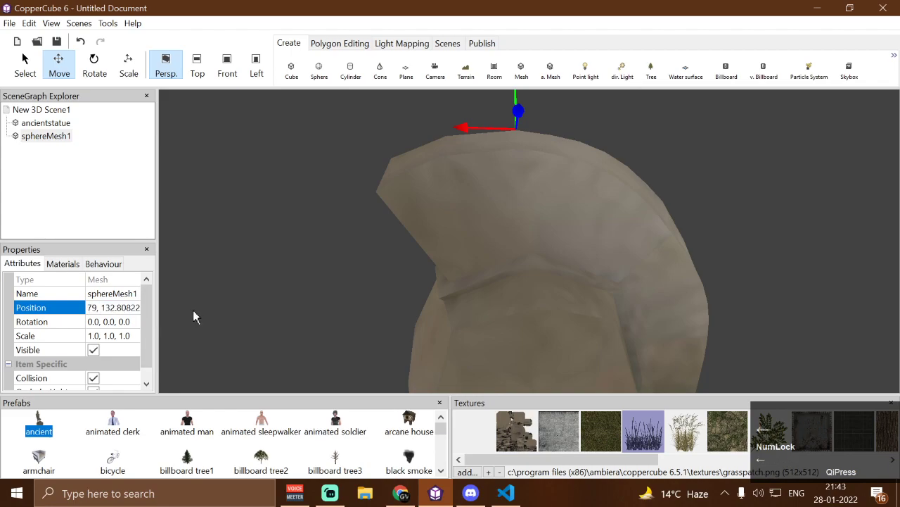
# Examine the sphere's placement on the statue's helmet from several sides.
pyautogui.moveTo(331, 259); pyautogui.dragTo(372, 257)
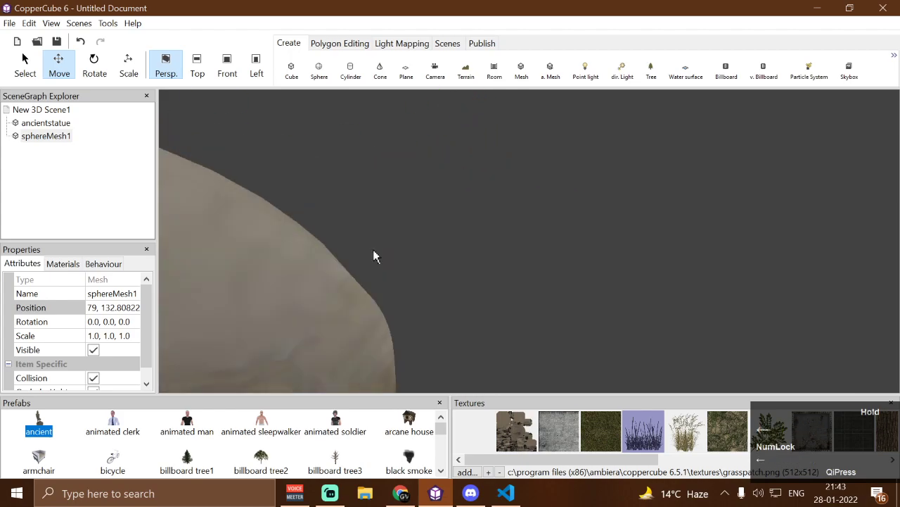
pyautogui.press('Left')
pyautogui.press('Right')
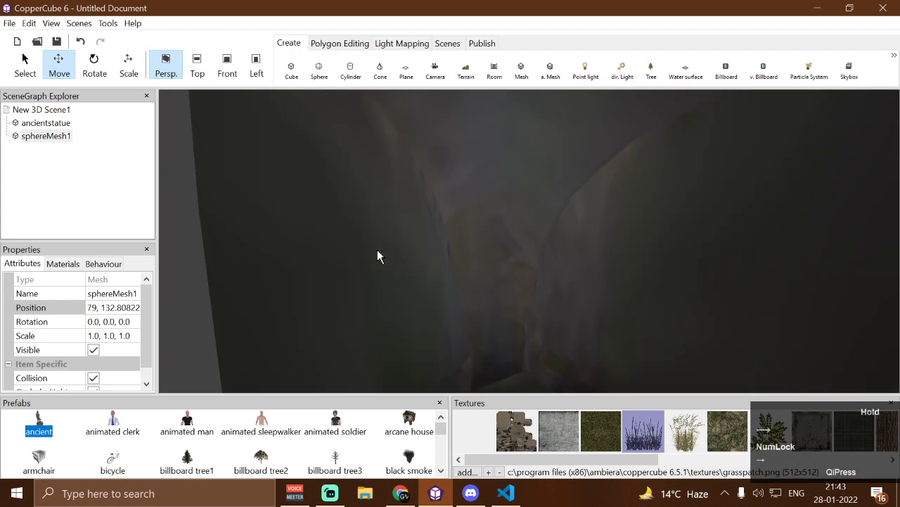
pyautogui.press('Left')
pyautogui.moveTo(389, 250); pyautogui.dragTo(410, 258)
pyautogui.press('Down')
pyautogui.press('Up')
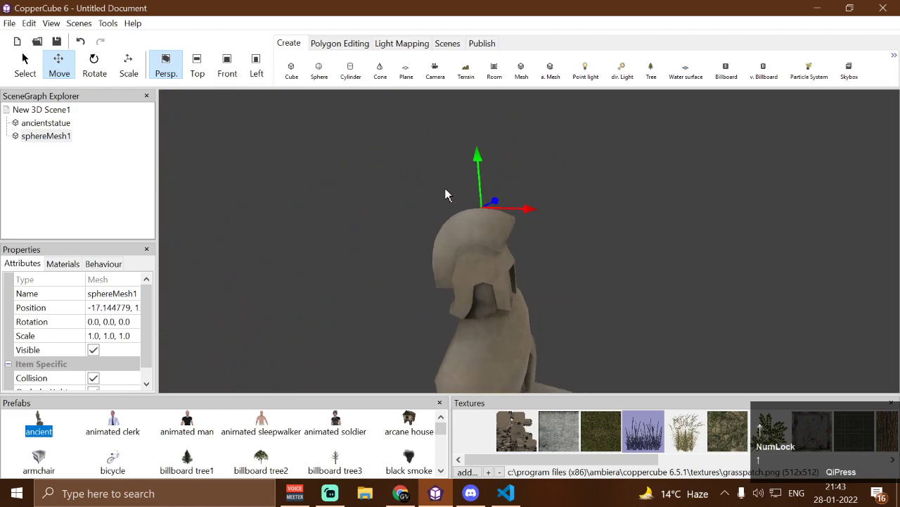
pyautogui.moveTo(459, 267); pyautogui.dragTo(512, 305)
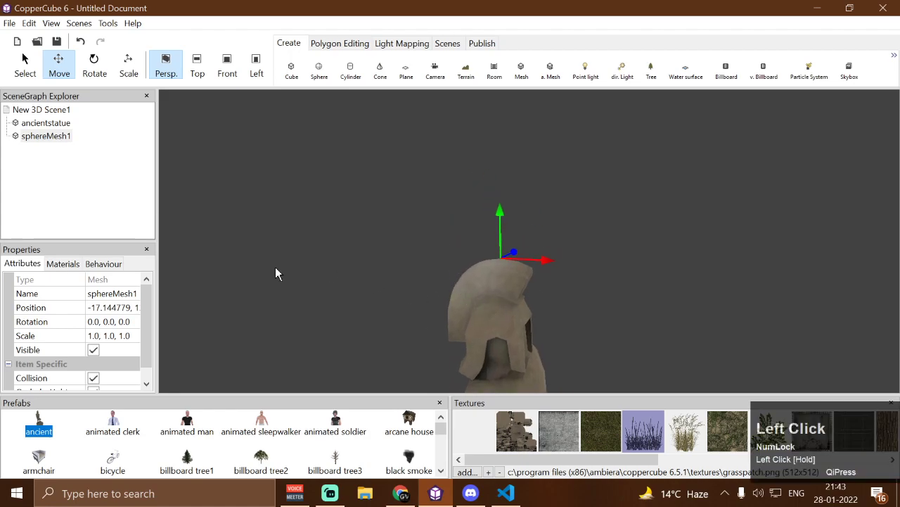
# Read through the marker sphere's full position value to check its Y height, and view the statue from farther back.
pyautogui.click(121, 308)
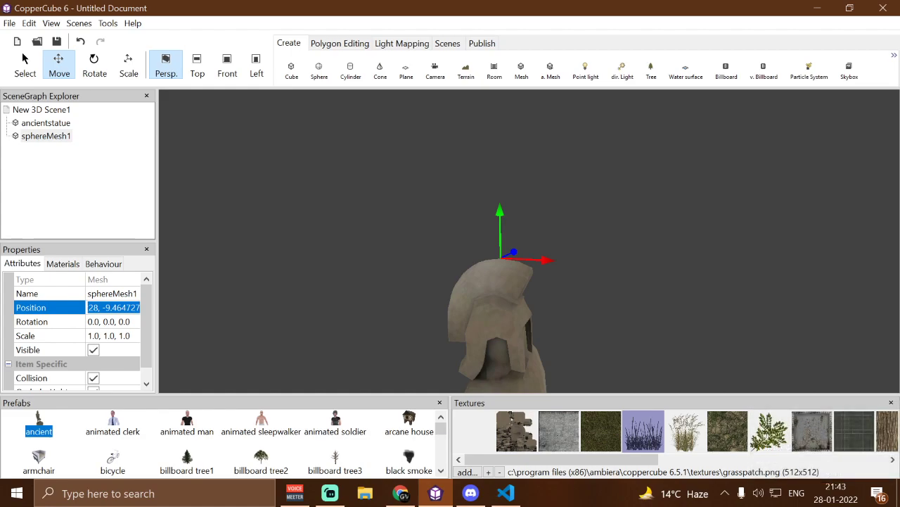
pyautogui.click(100, 307)
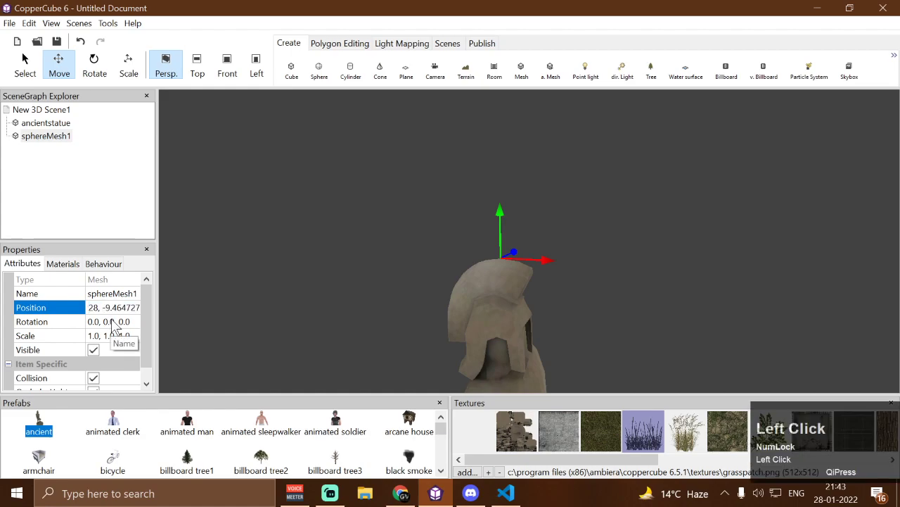
pyautogui.press('Left')
pyautogui.press('Left')
pyautogui.press('Left')
pyautogui.press('Left')
pyautogui.press('Left')
pyautogui.press('Left')
pyautogui.press('Left')
pyautogui.press('Left')
pyautogui.press('Left')
pyautogui.press('Left')
pyautogui.press('Left')
pyautogui.press('Left')
pyautogui.press('Left')
pyautogui.press('Left')
pyautogui.press('Left')
pyautogui.press('Left')
pyautogui.press('Left')
pyautogui.press('Left')
pyautogui.moveTo(301, 313); pyautogui.dragTo(353, 313)
pyautogui.press('Up')
pyautogui.press('Down')
pyautogui.press('Down')
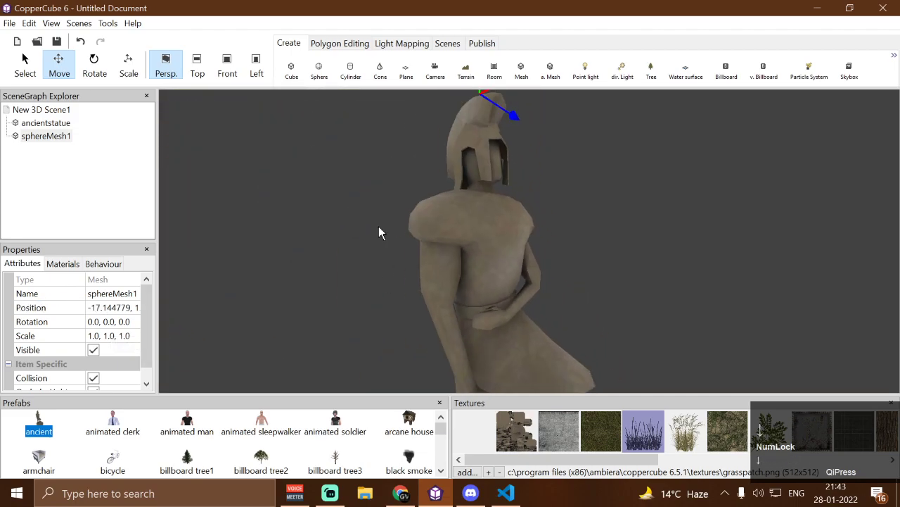
# Add a "When a key is pressed do something" behaviour to New 3D Scene1 and set its key to F.
pyautogui.click(59, 111)
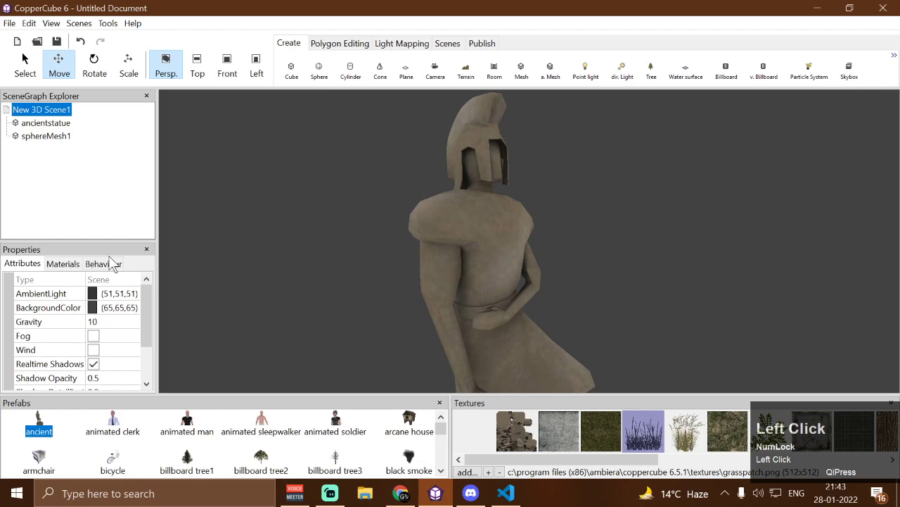
pyautogui.click(111, 263)
pyautogui.click(62, 114)
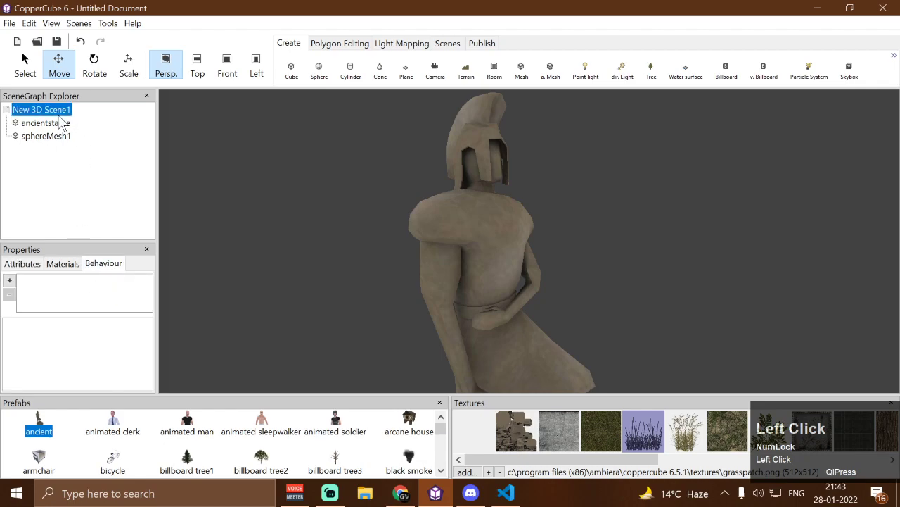
pyautogui.click(10, 280)
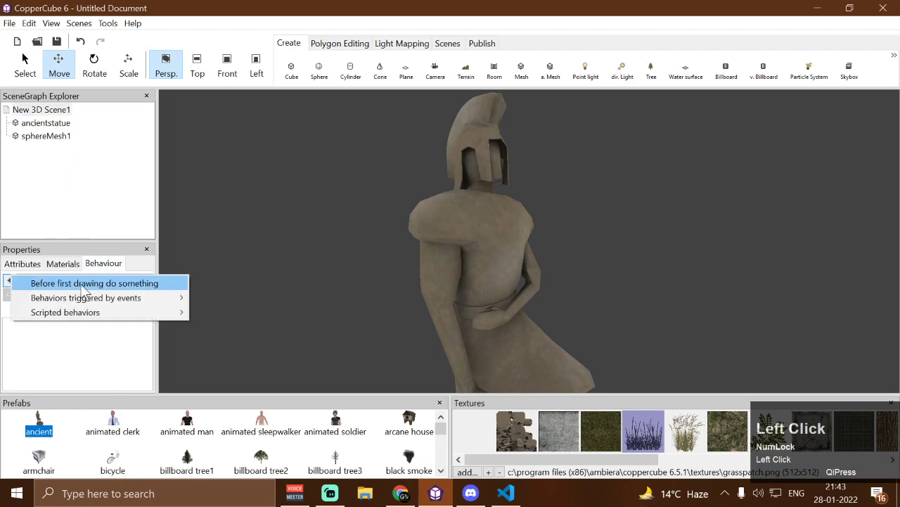
pyautogui.moveTo(116, 296)
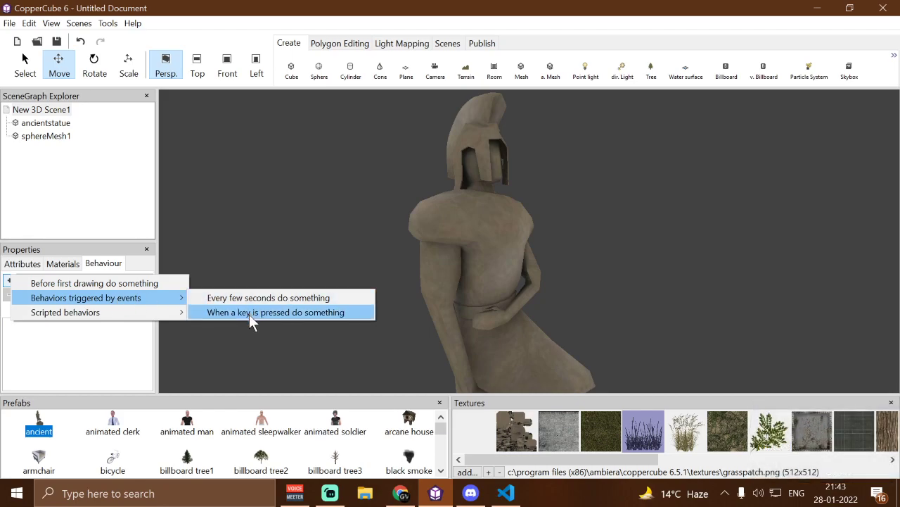
pyautogui.click(249, 313)
pyautogui.click(106, 325)
pyautogui.click(145, 325)
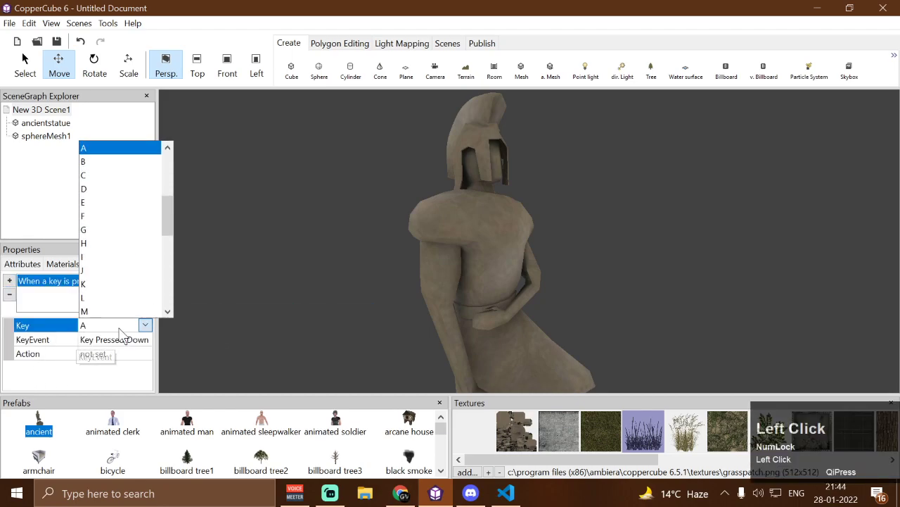
pyautogui.press('f')
# Add the scripted Apply Wind Shader action to the F key behaviour.
pyautogui.click(147, 355)
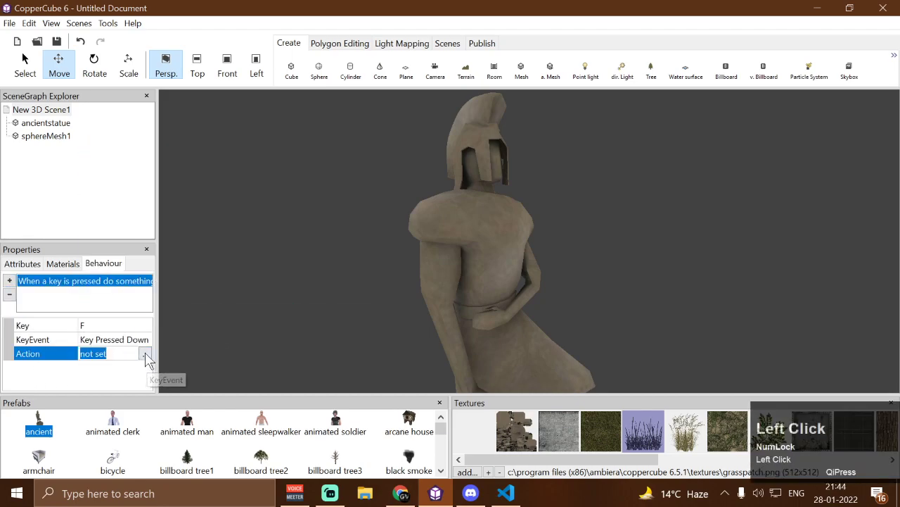
pyautogui.click(147, 354)
pyautogui.click(17, 268)
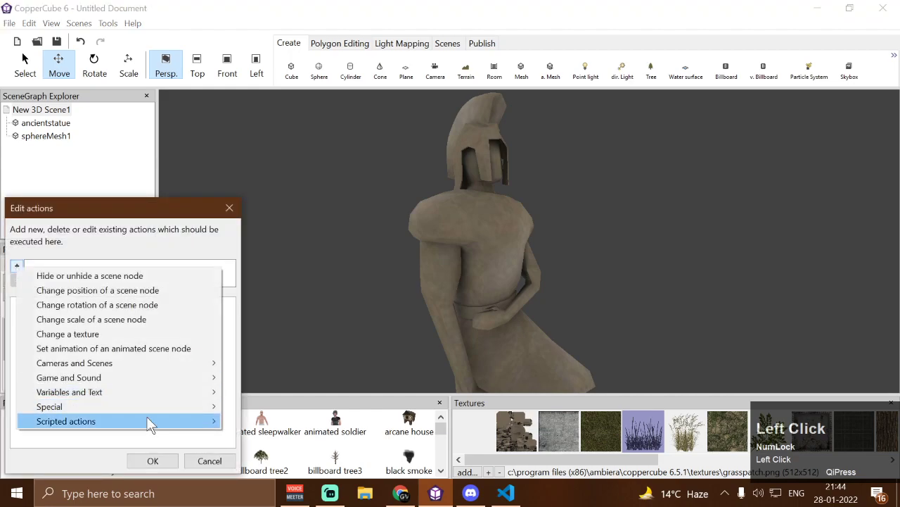
pyautogui.moveTo(146, 421)
pyautogui.click(328, 340)
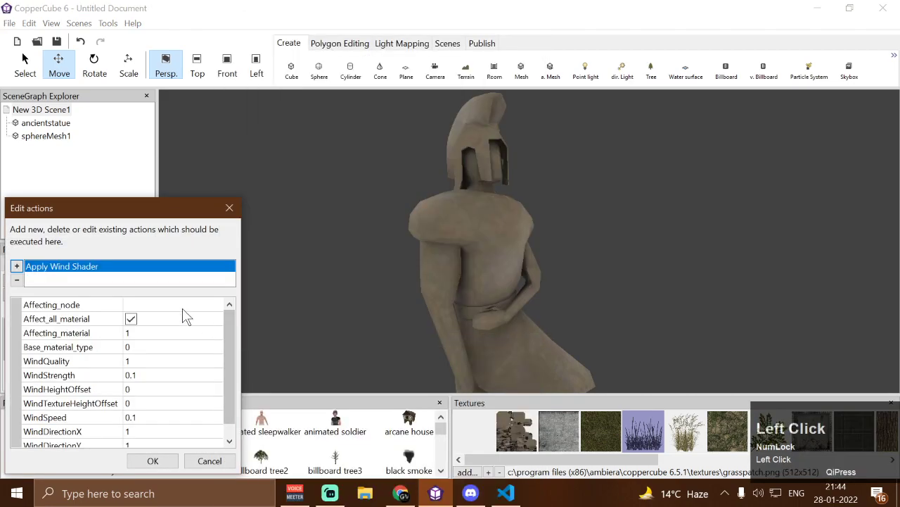
# Set the wind shader's Affecting_node to ancientstatue, review the remaining parameters and confirm the action.
pyautogui.click(216, 304)
pyautogui.click(172, 334)
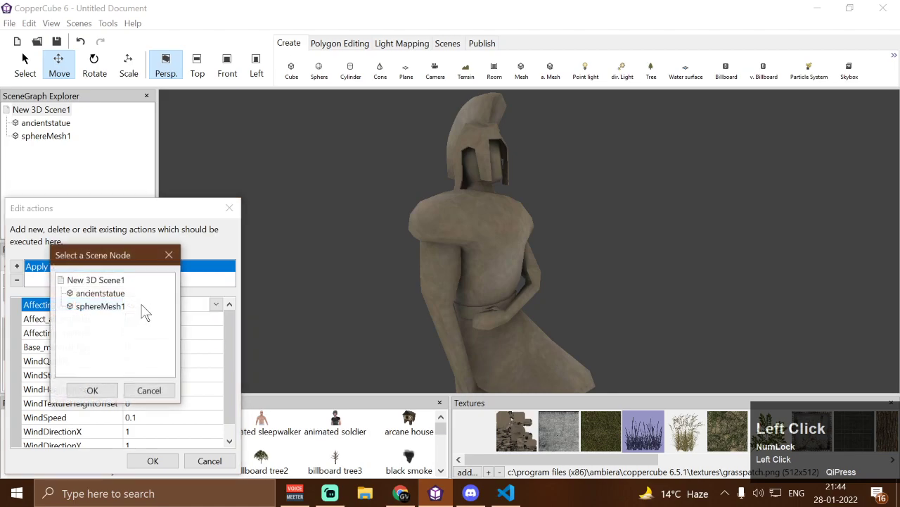
pyautogui.click(91, 297)
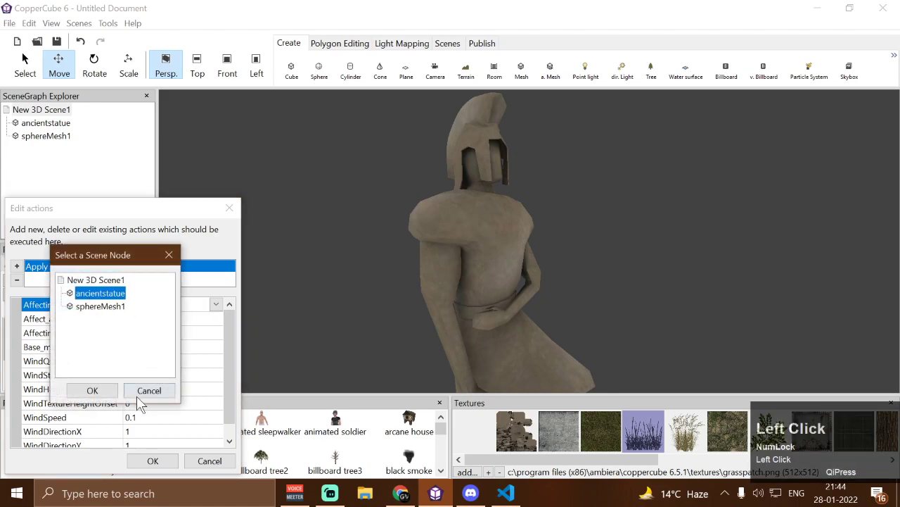
pyautogui.click(113, 391)
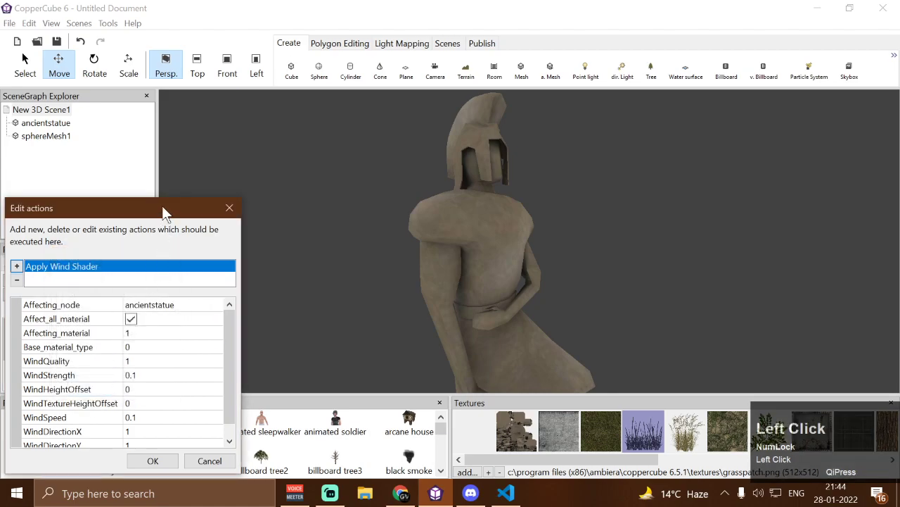
pyautogui.moveTo(163, 214); pyautogui.dragTo(164, 137)
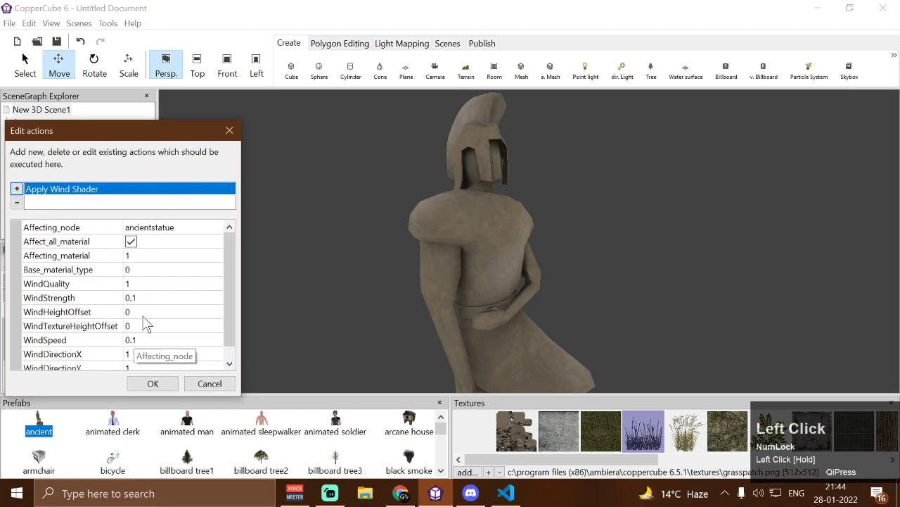
pyautogui.scroll(-1, 141, 320)
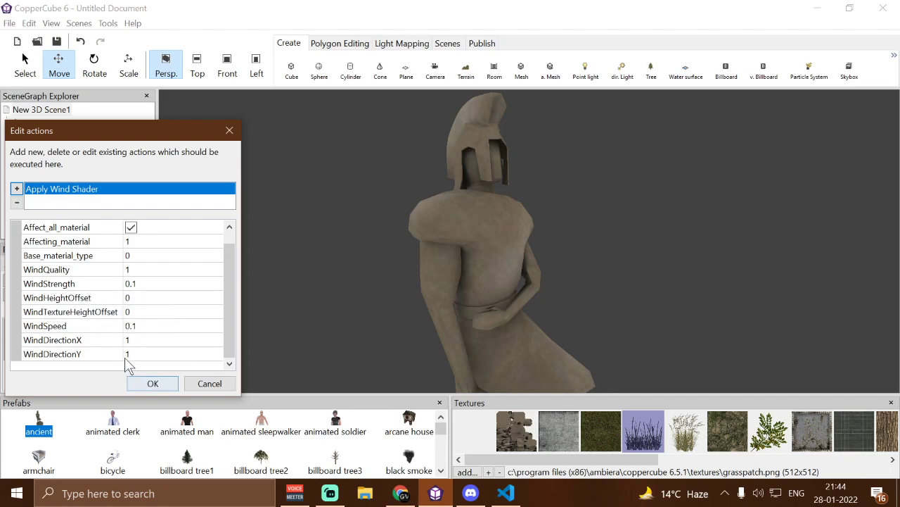
pyautogui.click(144, 385)
# Duplicate the marker sphere on the helmet and lower the copy to the base of the statue's neck, at about Y 106.6.
pyautogui.scroll(-3, 506, 280)
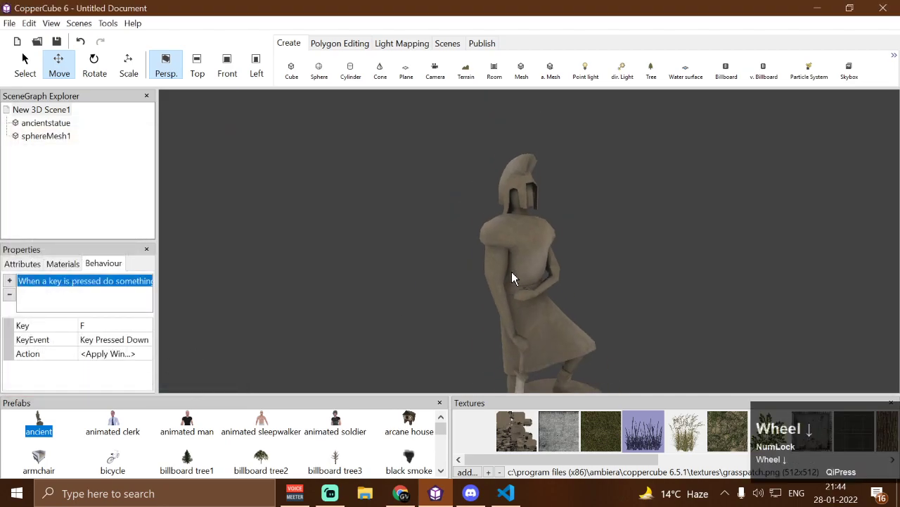
pyautogui.moveTo(480, 256); pyautogui.dragTo(506, 268)
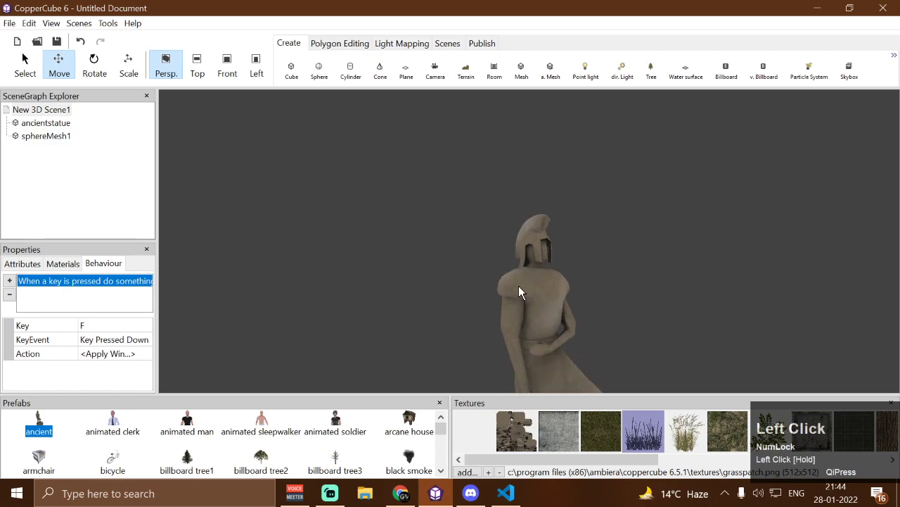
pyautogui.scroll(3, 519, 292)
pyautogui.scroll(1, 517, 287)
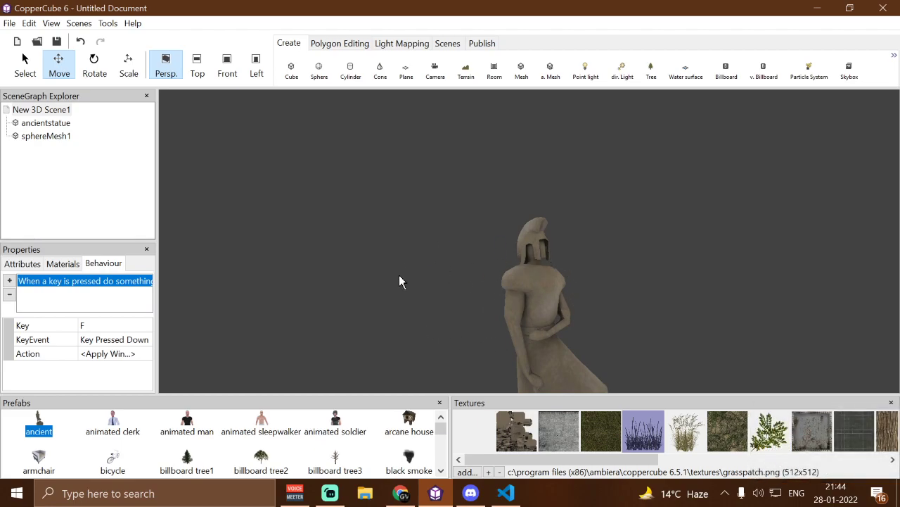
pyautogui.scroll(-1, 399, 282)
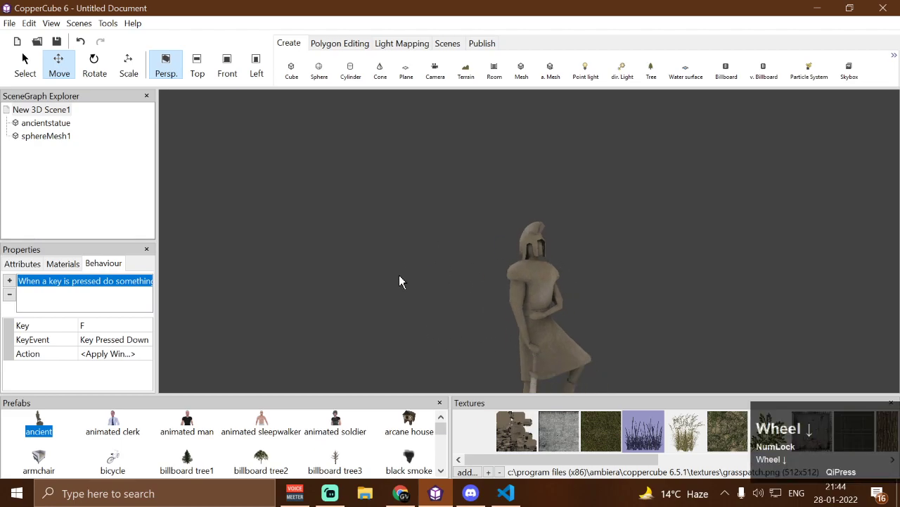
pyautogui.click(531, 262)
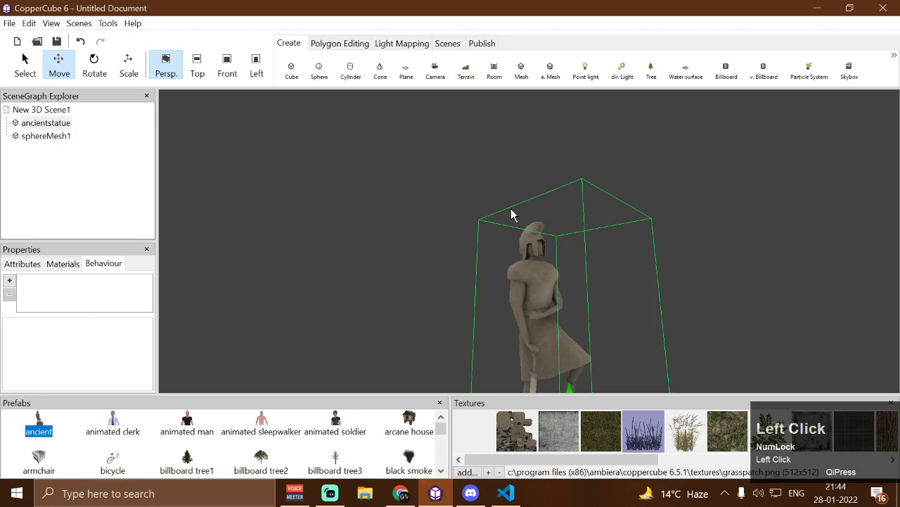
pyautogui.doubleClick(40, 135)
pyautogui.press('ctrl')
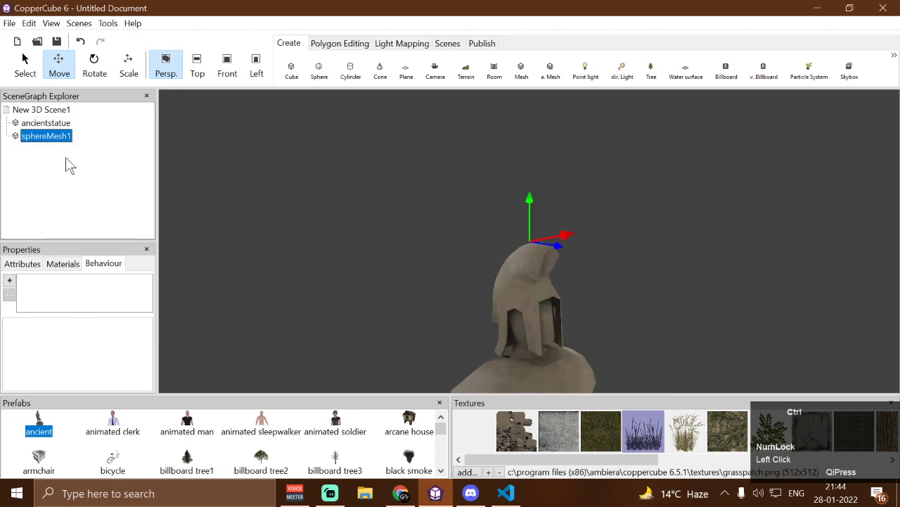
pyautogui.hotkey('ctrl', 'd')
pyautogui.moveTo(529, 201); pyautogui.dragTo(530, 259)
pyautogui.press('Up')
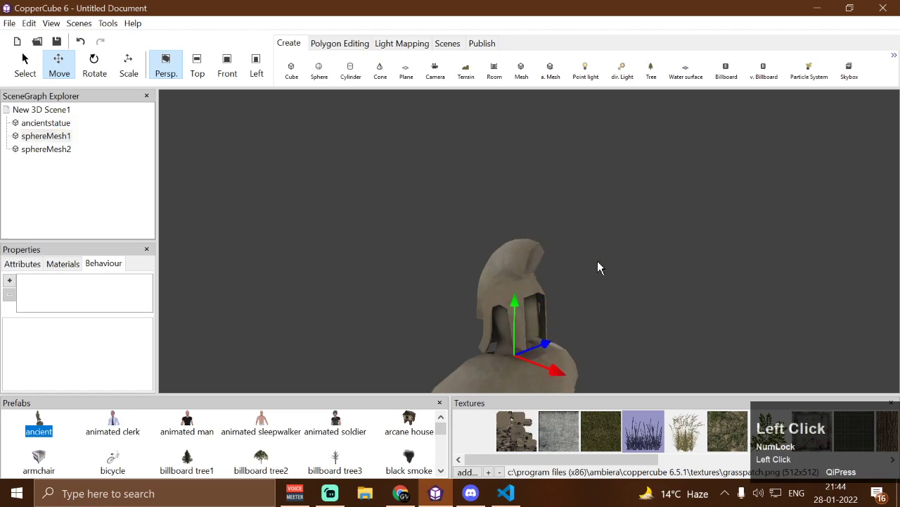
# Check the duplicate sphere's placement at the neck up close and read the Y height from its position value.
pyautogui.moveTo(600, 283)
pyautogui.mouseDown()
pyautogui.moveTo(578, 279)
pyautogui.moveTo(568, 314)
pyautogui.moveTo(558, 247)
pyautogui.moveTo(564, 269)
pyautogui.moveTo(570, 262)
pyautogui.moveTo(584, 287)
pyautogui.mouseUp()
pyautogui.press('Down')
pyautogui.press('Up')
pyautogui.press('Up')
pyautogui.press('Down')
pyautogui.press('Left')
pyautogui.press('Down')
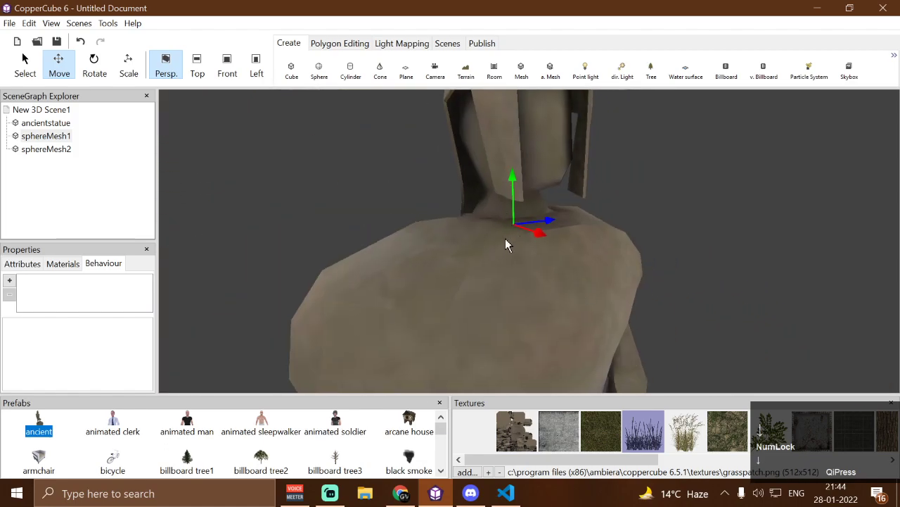
pyautogui.click(62, 264)
pyautogui.click(24, 263)
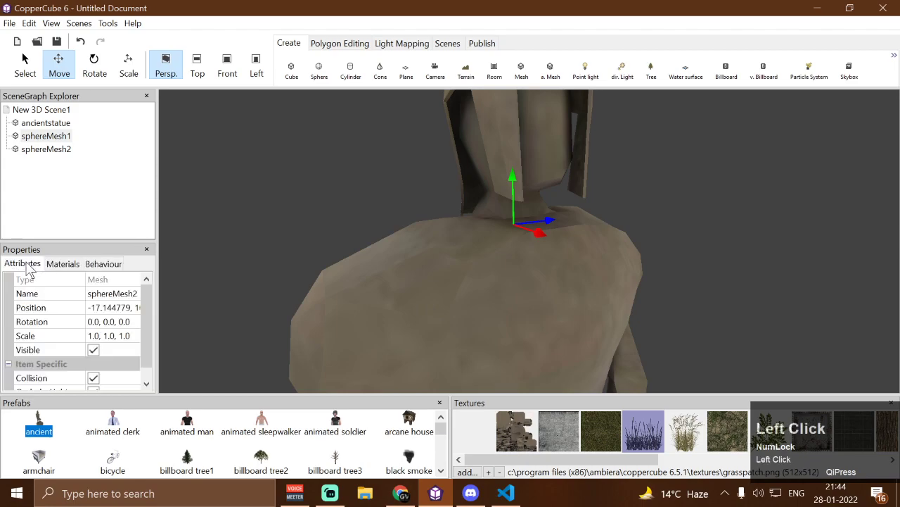
pyautogui.click(105, 310)
pyautogui.press('Left')
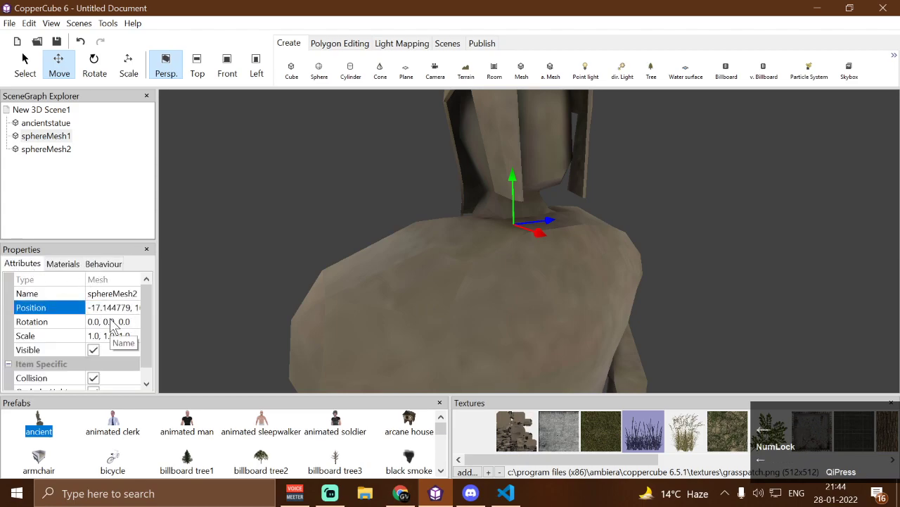
pyautogui.press('Right')
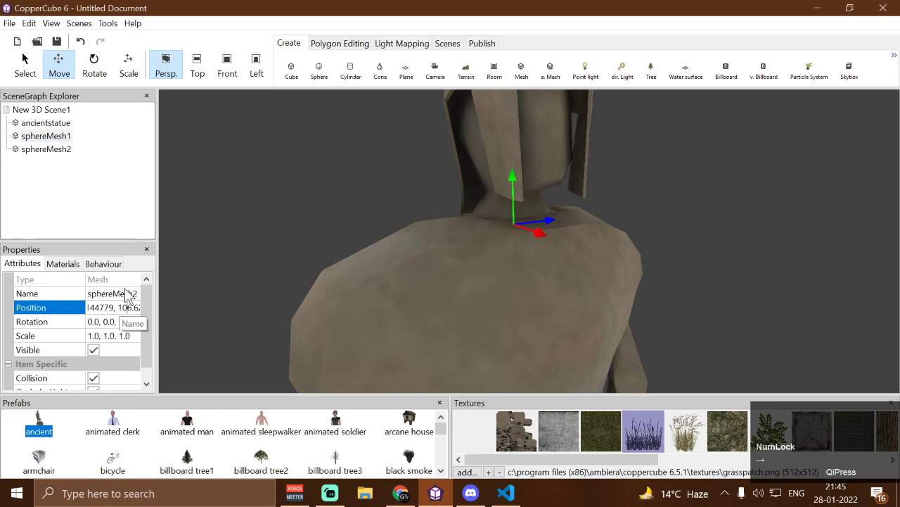
# Examine the statue from the neck marker down to its base to judge which part lies below the marker.
pyautogui.scroll(-2, 491, 254)
pyautogui.click(483, 243)
pyautogui.scroll(-2, 522, 279)
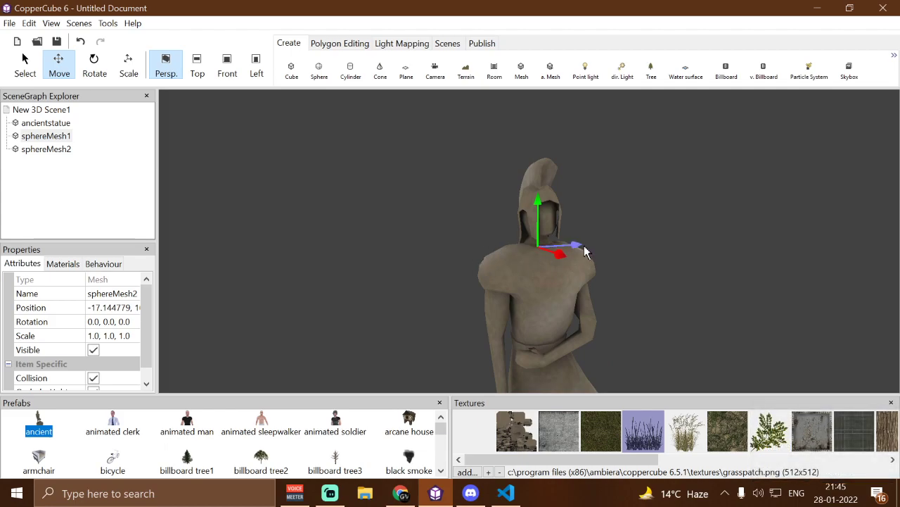
pyautogui.moveTo(462, 256); pyautogui.dragTo(440, 247)
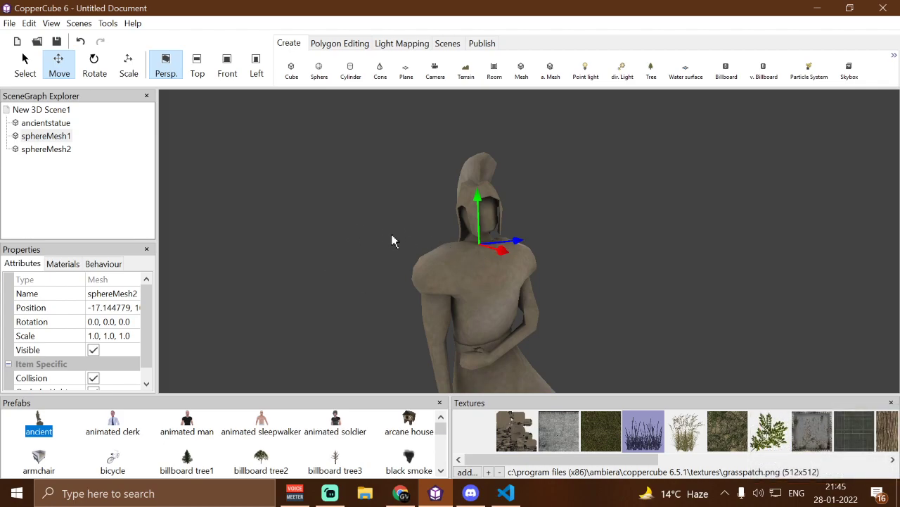
pyautogui.scroll(-2, 384, 252)
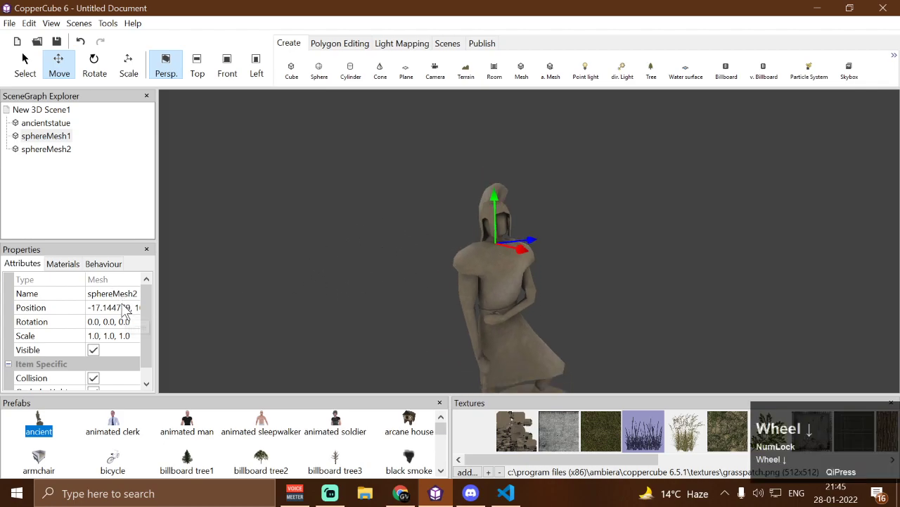
pyautogui.moveTo(446, 256); pyautogui.dragTo(490, 406)
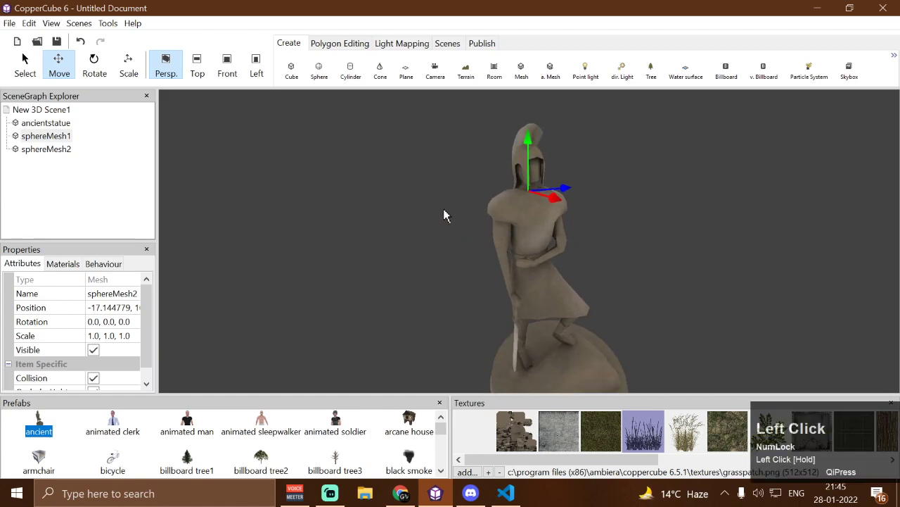
pyautogui.scroll(3, 437, 201)
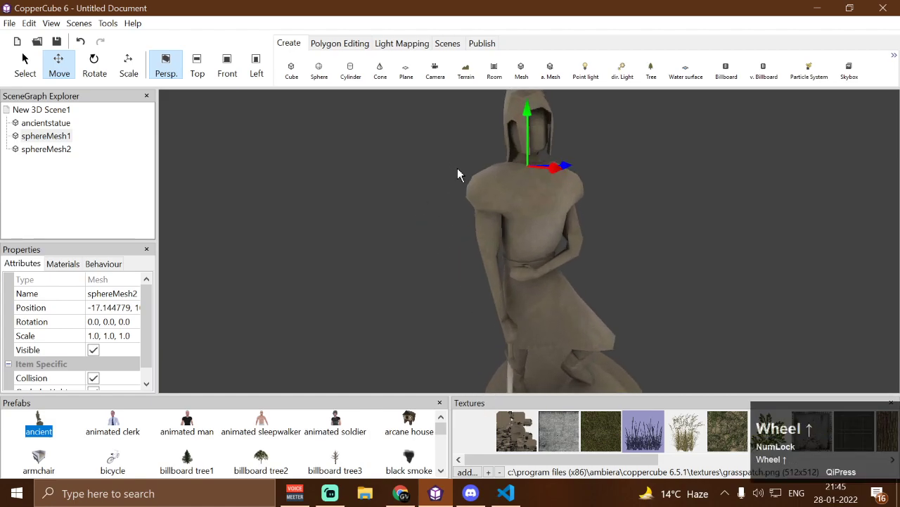
pyautogui.scroll(-2, 457, 168)
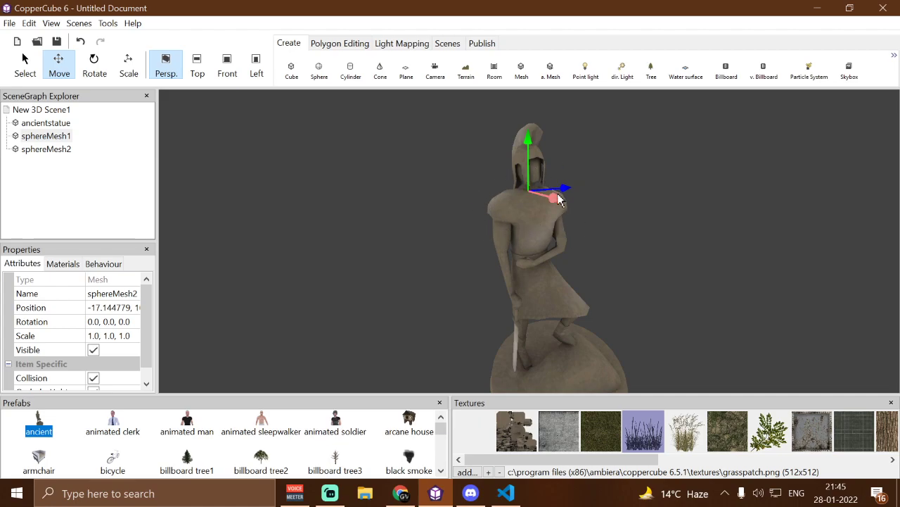
# Set WindHeightOffset to 106 in the Apply Wind Shader action of the scene's key-press behaviour and confirm the action.
pyautogui.click(45, 110)
pyautogui.click(106, 263)
pyautogui.click(117, 281)
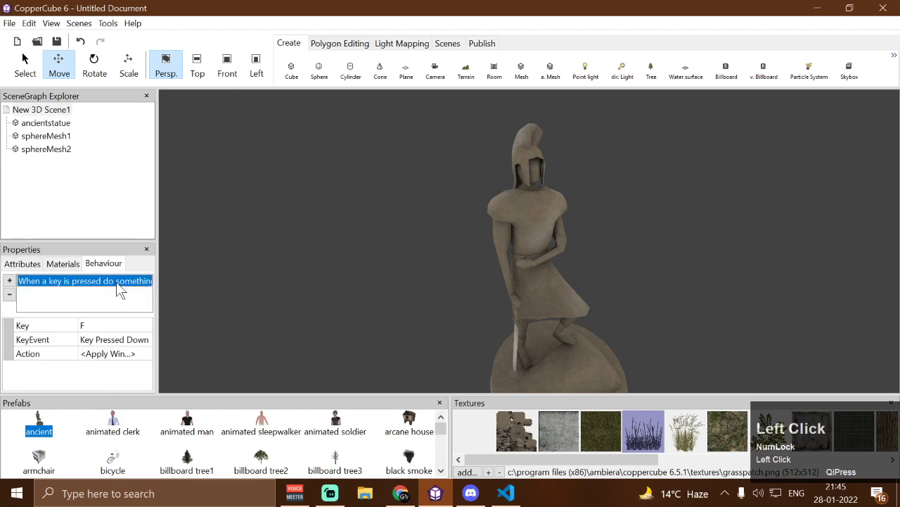
pyautogui.click(150, 354)
pyautogui.click(147, 354)
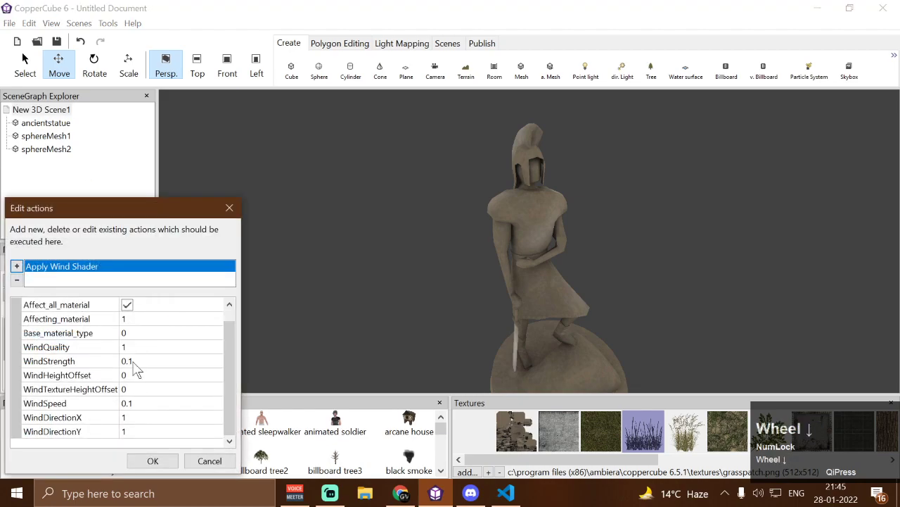
pyautogui.click(138, 363)
pyautogui.click(139, 374)
pyautogui.write('106')
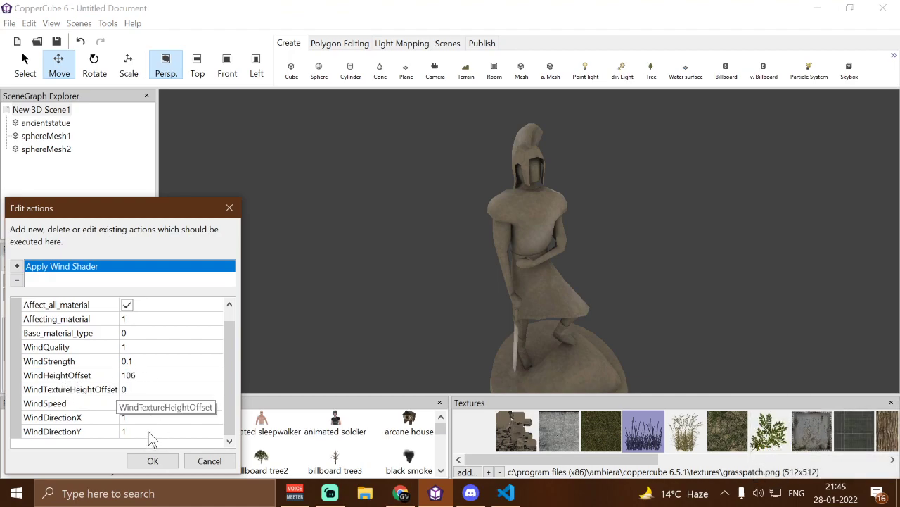
pyautogui.click(153, 461)
# Test-run the scene with the statue in view and approach its head and shoulders without activating the wind shader.
pyautogui.moveTo(277, 344); pyautogui.dragTo(389, 301)
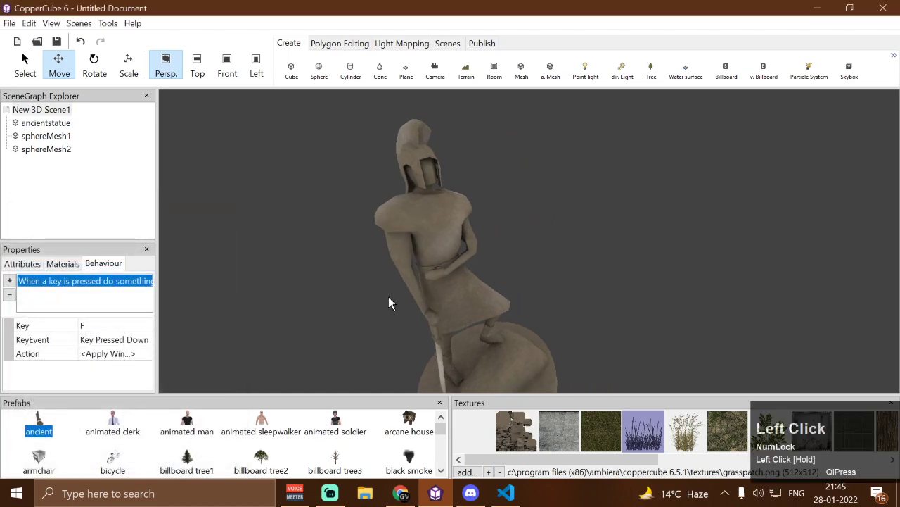
pyautogui.scroll(2, 408, 262)
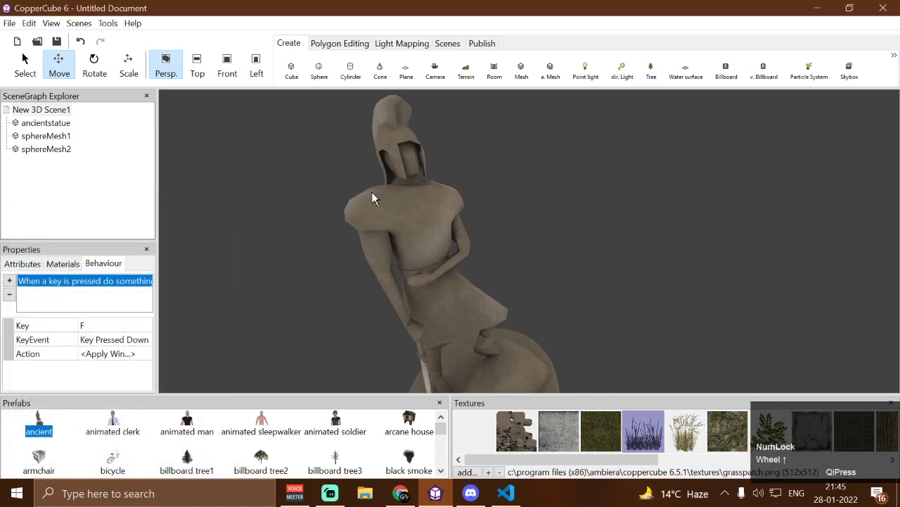
pyautogui.moveTo(430, 258); pyautogui.dragTo(405, 240)
pyautogui.scroll(-2, 379, 304)
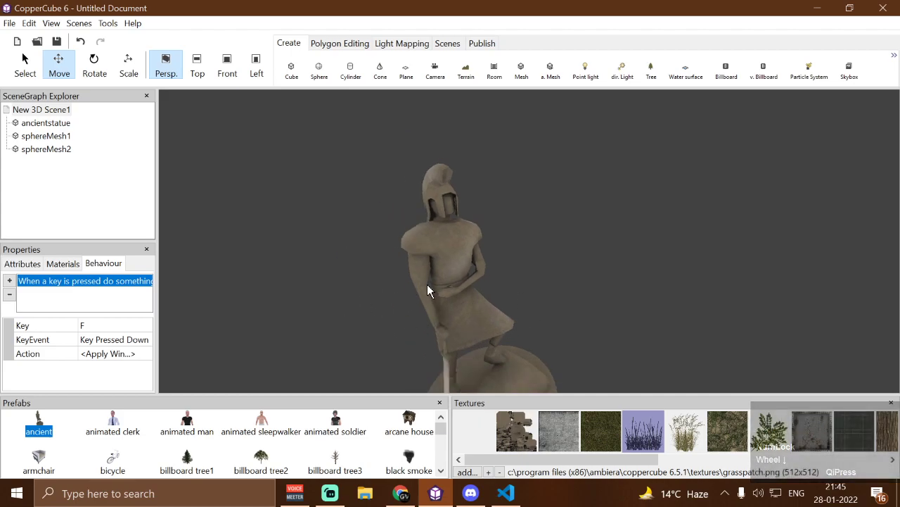
pyautogui.hotkey('ctrl', 'F10')
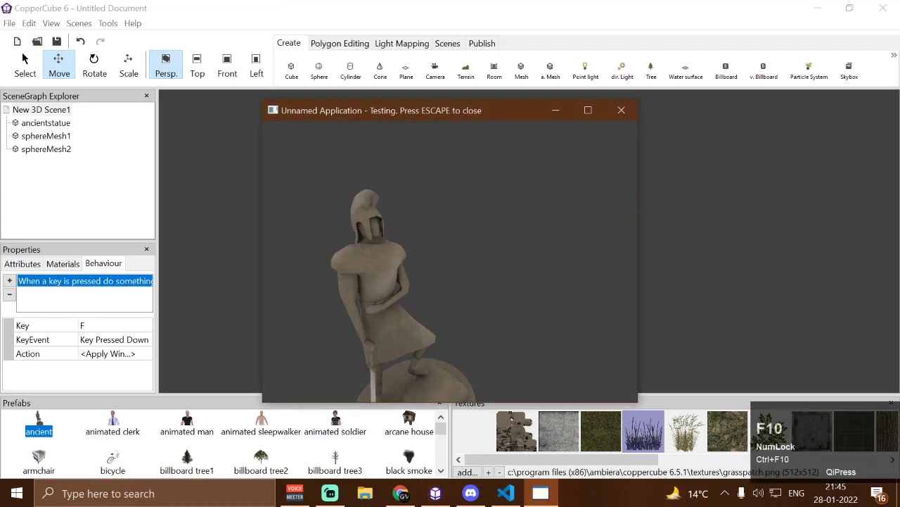
pyautogui.press('w')
pyautogui.press('w')
pyautogui.press('s')
pyautogui.press('d')
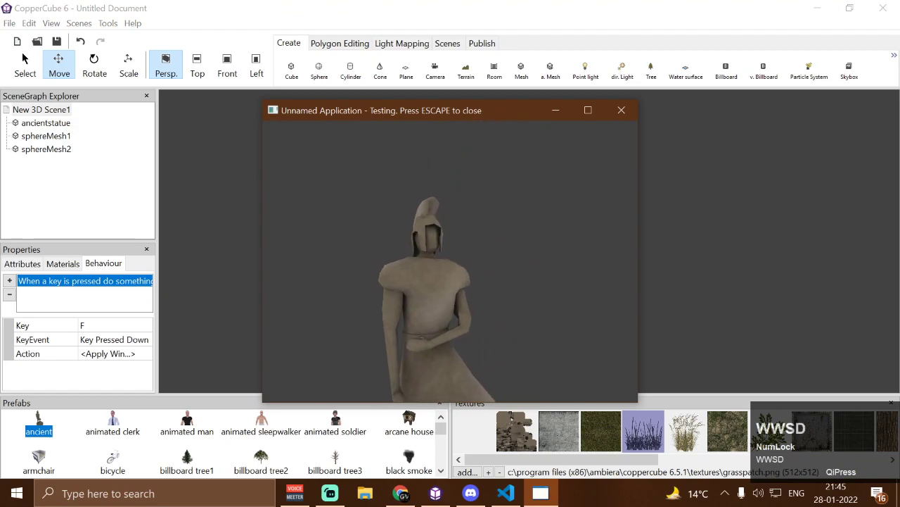
pyautogui.press('w')
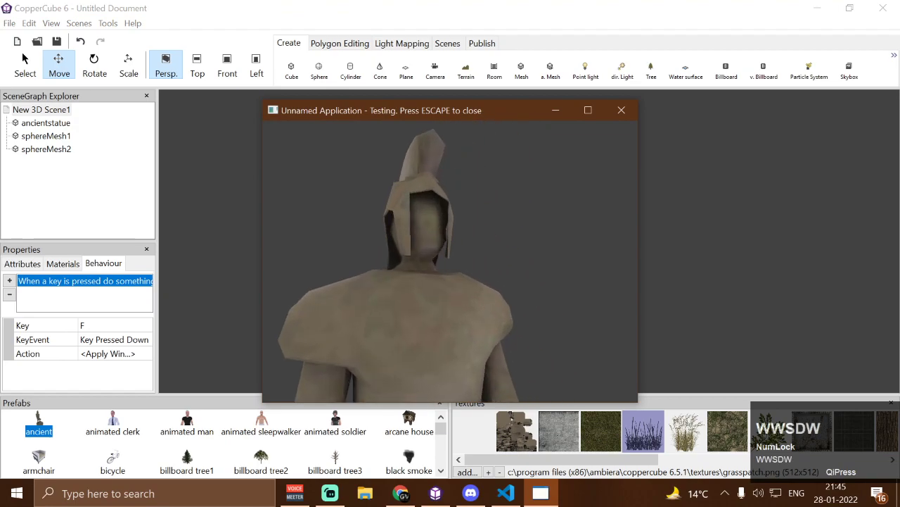
# Examine the unshaded statue in the running test from its base and legs up to the neck.
pyautogui.press('s')
pyautogui.press('s')
pyautogui.press('s')
pyautogui.press('s')
pyautogui.press('s')
pyautogui.press('s')
pyautogui.press('s')
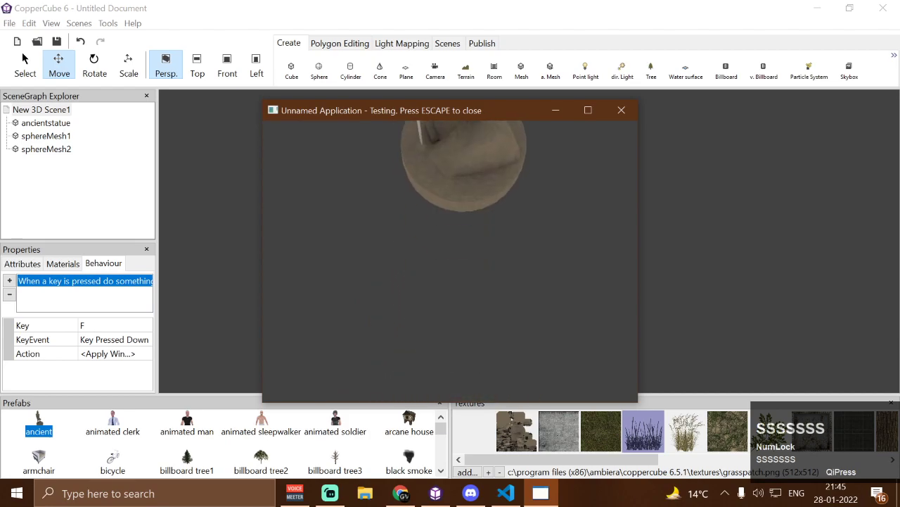
pyautogui.press('a')
pyautogui.press('w')
pyautogui.press('w')
pyautogui.press('w')
pyautogui.press('w')
pyautogui.press('w')
pyautogui.press('w')
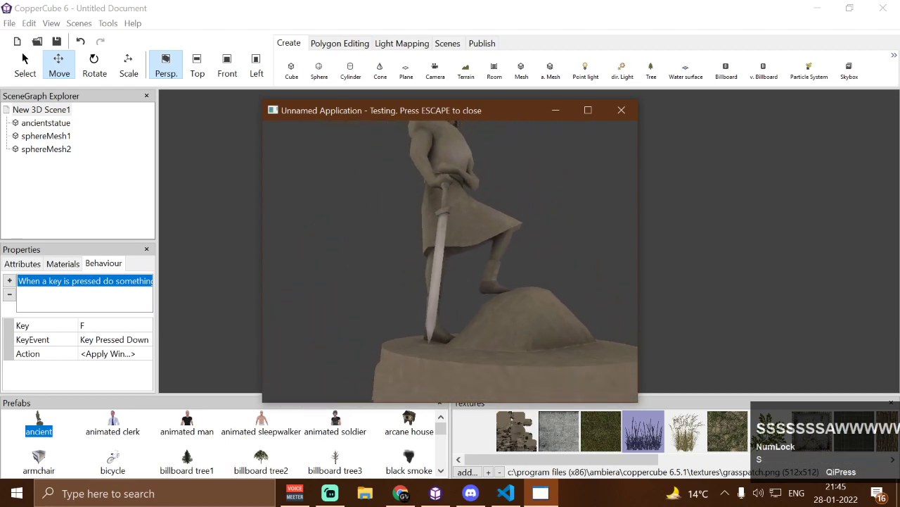
pyautogui.press('w')
pyautogui.press('w')
pyautogui.press('w')
pyautogui.press('w')
pyautogui.press('w')
pyautogui.press('w')
pyautogui.press('w')
pyautogui.press('w')
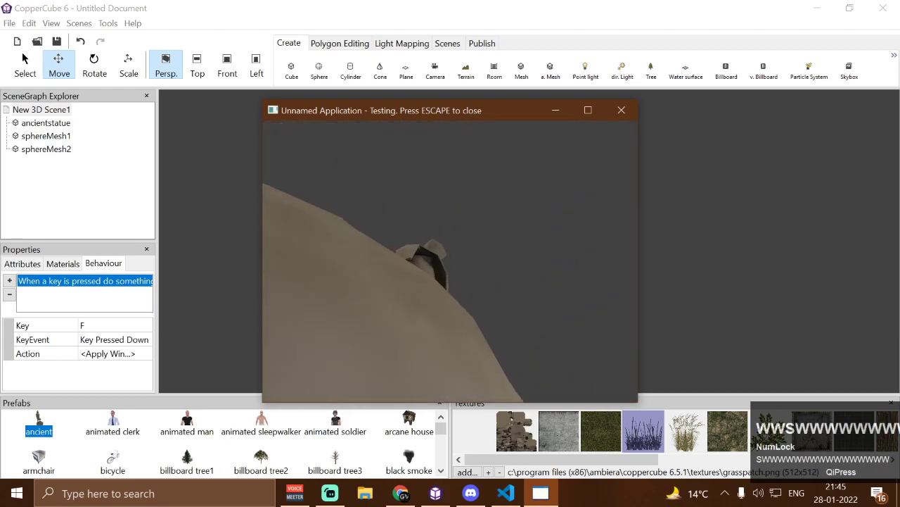
pyautogui.press('s')
pyautogui.press('w')
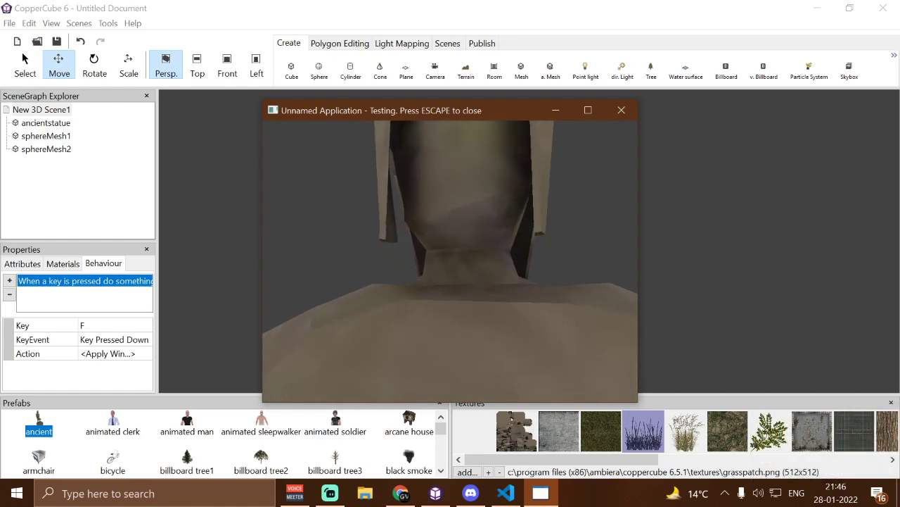
pyautogui.press('s')
# Trigger the wind shader in the running test and compare the head and neck with the legs and base for movement.
pyautogui.press('f')
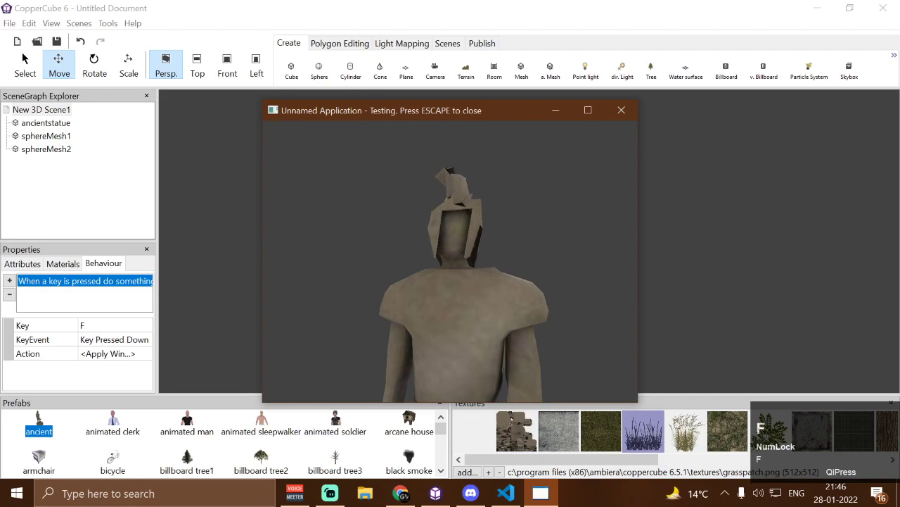
pyautogui.press('w')
pyautogui.press('w')
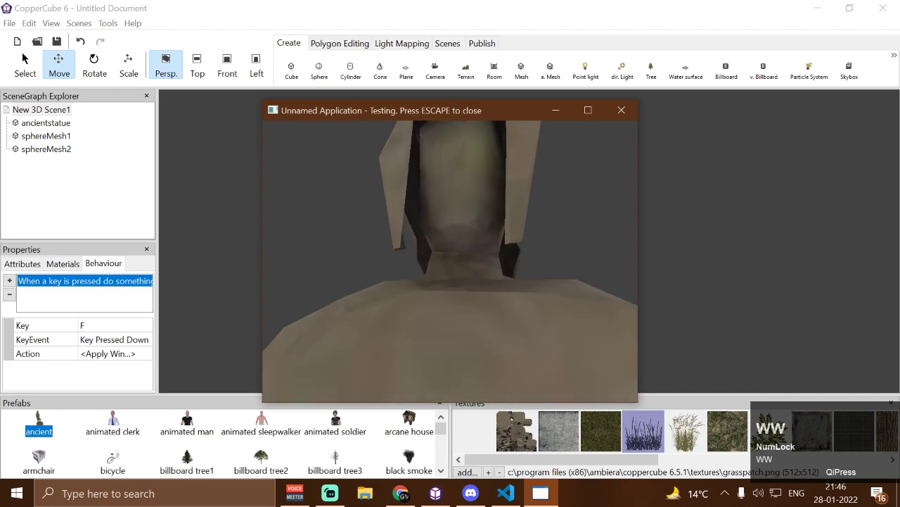
pyautogui.press('s')
pyautogui.press('w')
pyautogui.press('w')
pyautogui.press('w')
pyautogui.press('w')
pyautogui.press('w')
pyautogui.press('w')
pyautogui.press('w')
pyautogui.press('w')
pyautogui.press('w')
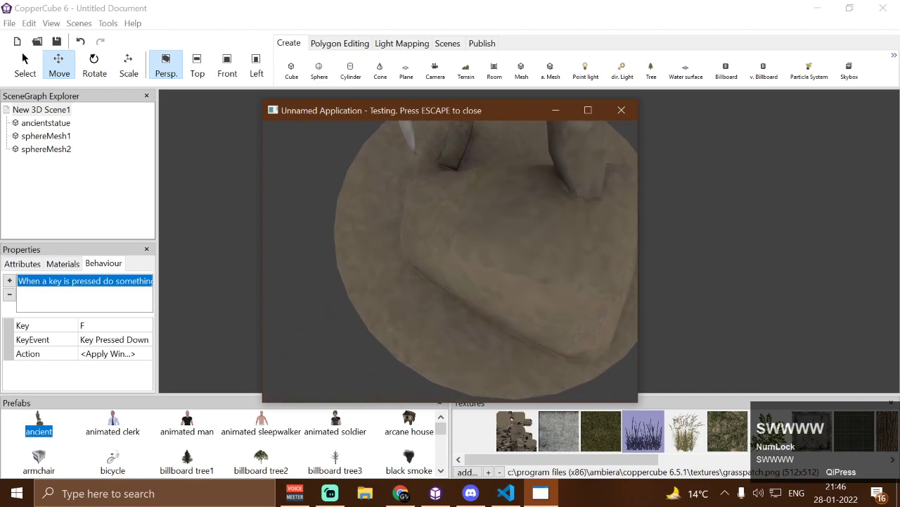
pyautogui.press('s')
pyautogui.press('w')
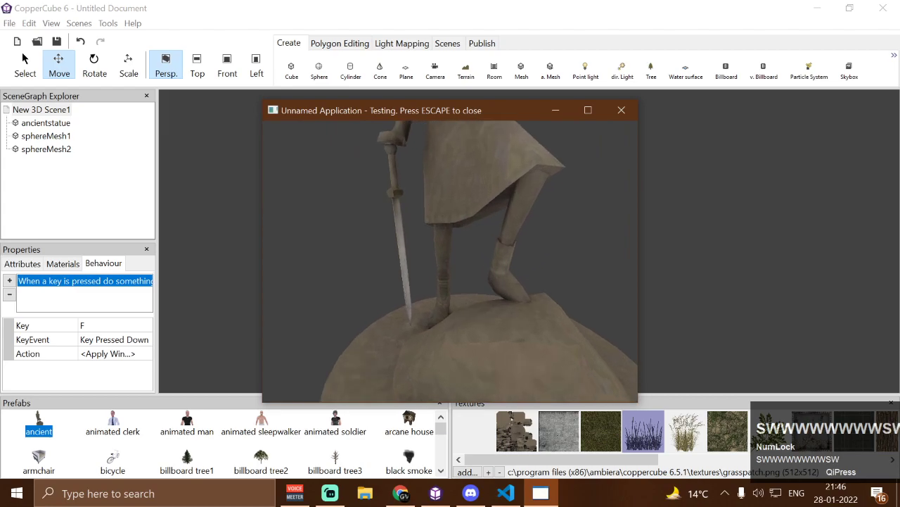
# Examine the helmet, neck and shoulders from several angles to judge where the wind deformation starts, and close the test.
pyautogui.press('w')
pyautogui.press('w')
pyautogui.press('w')
pyautogui.press('w')
pyautogui.press('w')
pyautogui.press('w')
pyautogui.press('w')
pyautogui.press('w')
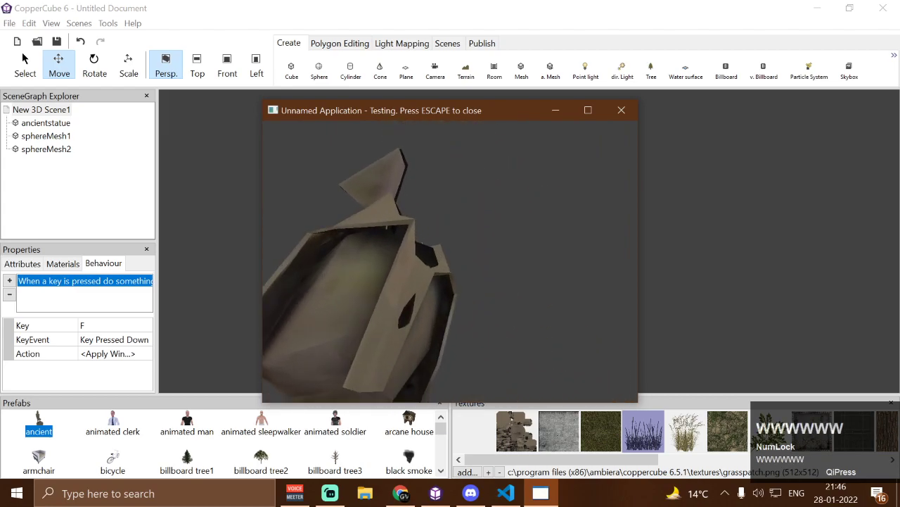
pyautogui.press('s')
pyautogui.press('a')
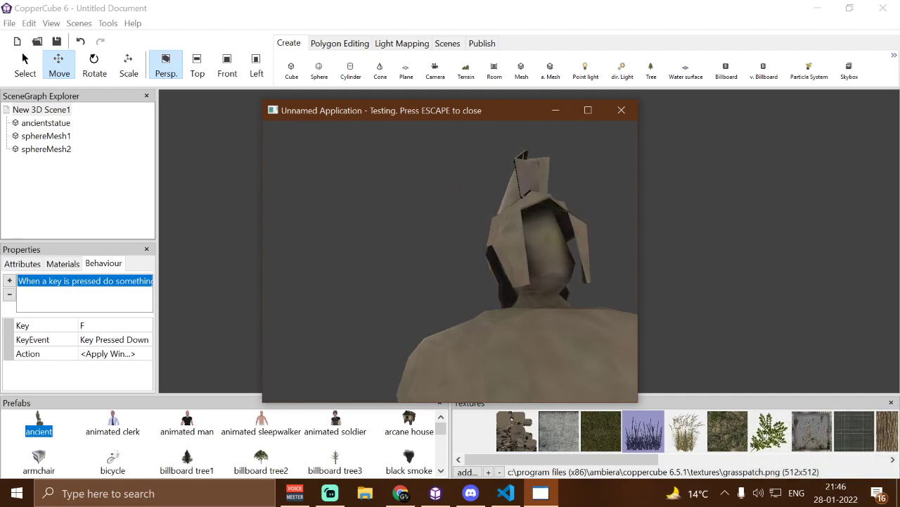
pyautogui.press('w')
pyautogui.press('w')
pyautogui.press('s')
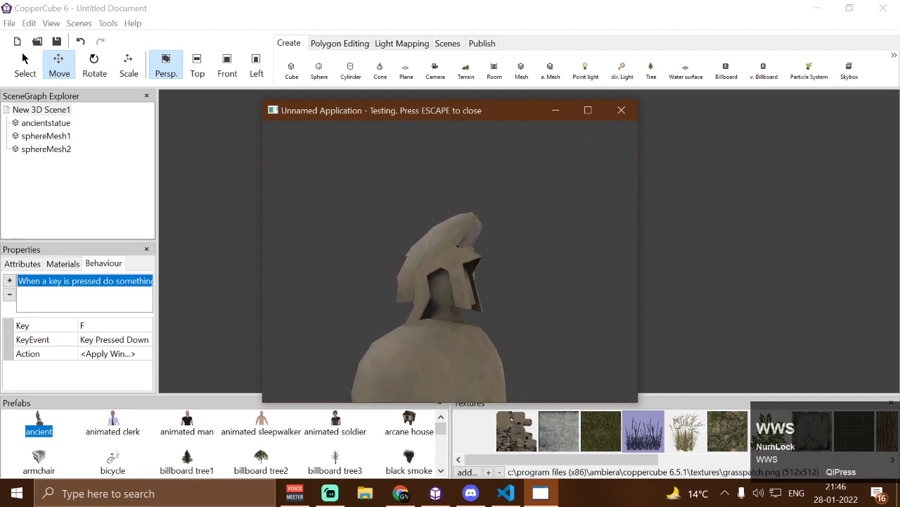
pyautogui.press('w')
pyautogui.press('s')
pyautogui.press('d')
pyautogui.press('d')
pyautogui.press('d')
pyautogui.press('w')
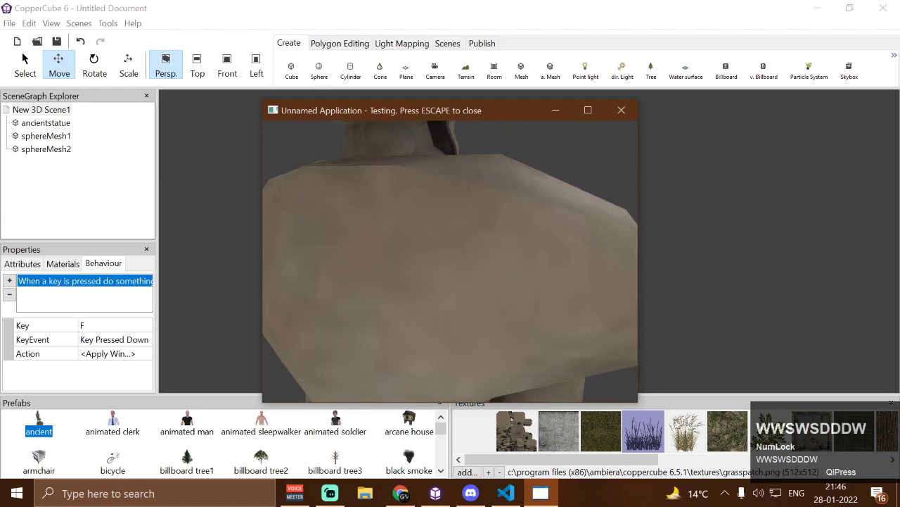
pyautogui.press('s')
pyautogui.press('a')
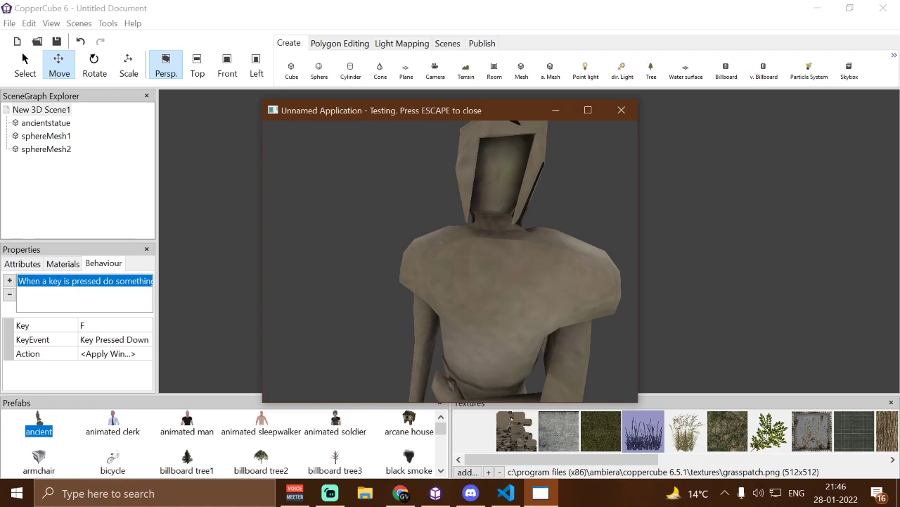
pyautogui.press('s')
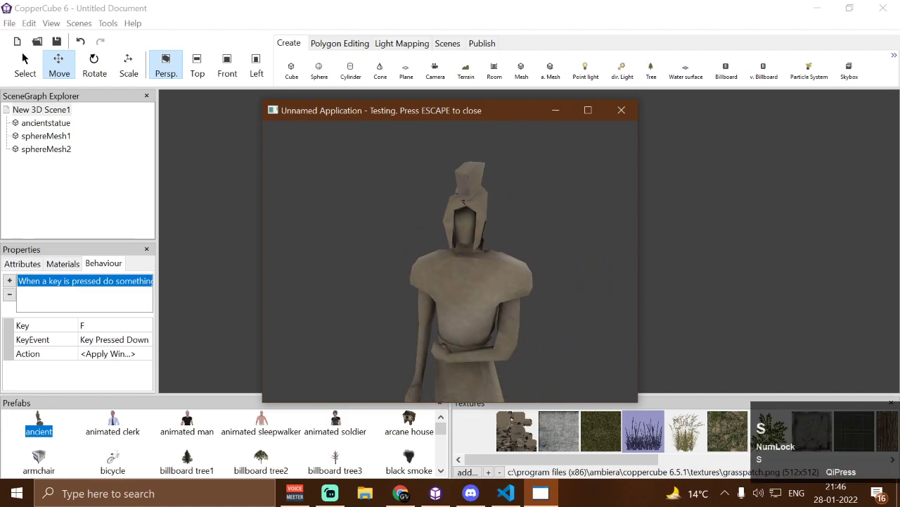
pyautogui.press('Escape')
# Set the Apply Wind Shader action's WindHeightOffset to 80 and confirm the action.
pyautogui.click(149, 355)
pyautogui.click(148, 355)
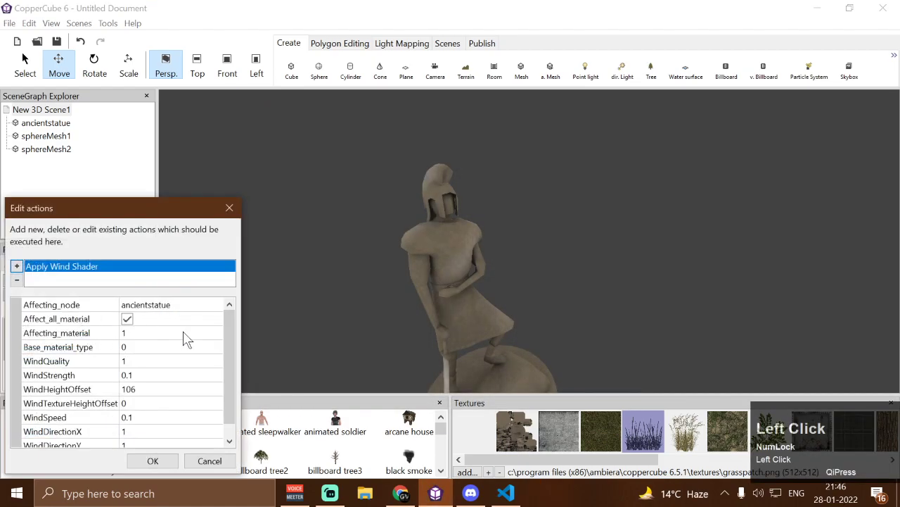
pyautogui.scroll(-1, 172, 373)
pyautogui.click(144, 377)
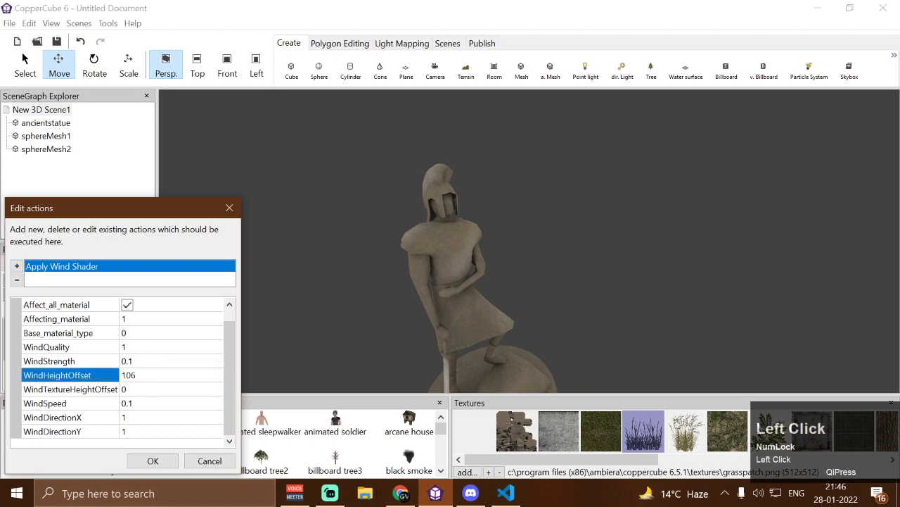
pyautogui.press('BackSpace')
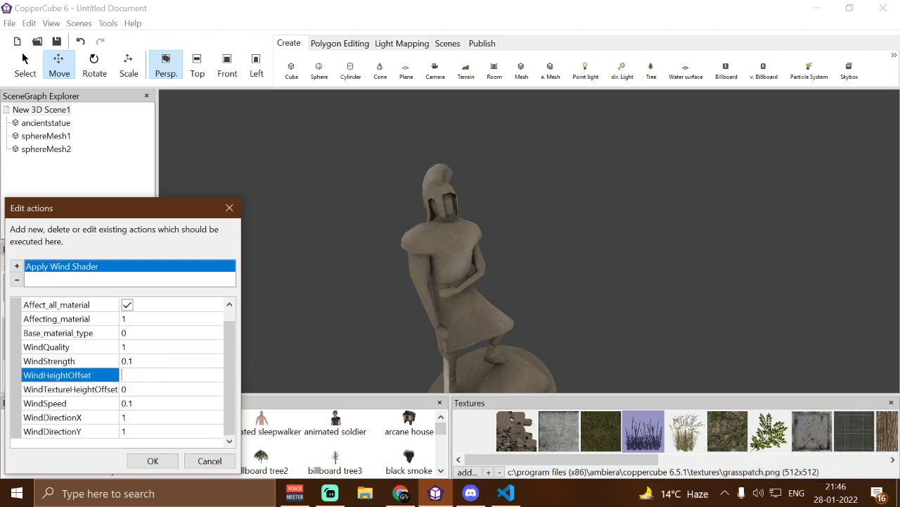
pyautogui.click(153, 460)
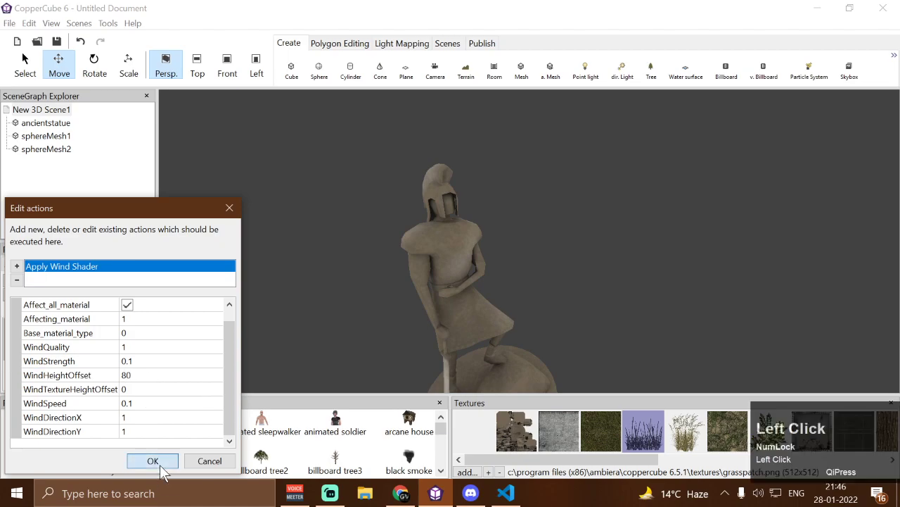
# Test-run the scene, trigger the wind shader and examine how it deforms the statue's head, shoulders and chest.
pyautogui.hotkey('ctrl', 'F10')
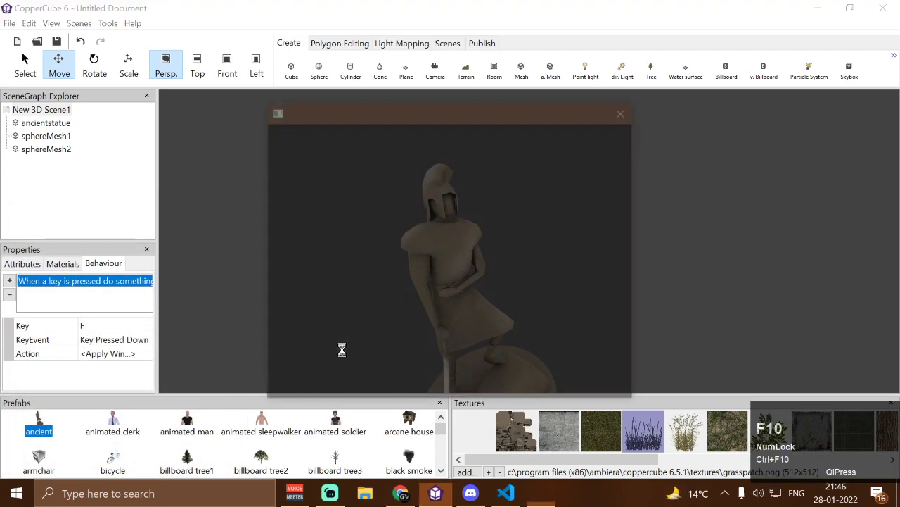
pyautogui.press('f')
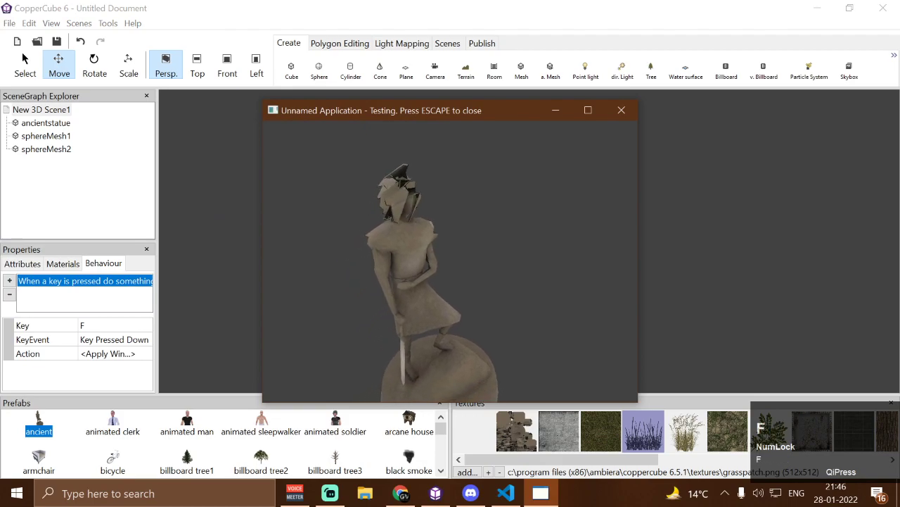
pyautogui.press('w')
pyautogui.press('w')
pyautogui.press('w')
pyautogui.press('w')
pyautogui.press('w')
pyautogui.press('w')
pyautogui.press('w')
pyautogui.press('w')
pyautogui.press('w')
pyautogui.press('w')
pyautogui.press('w')
pyautogui.press('w')
pyautogui.press('w')
pyautogui.press('w')
pyautogui.press('w')
pyautogui.press('w')
pyautogui.press('s')
pyautogui.press('w')
pyautogui.press('s')
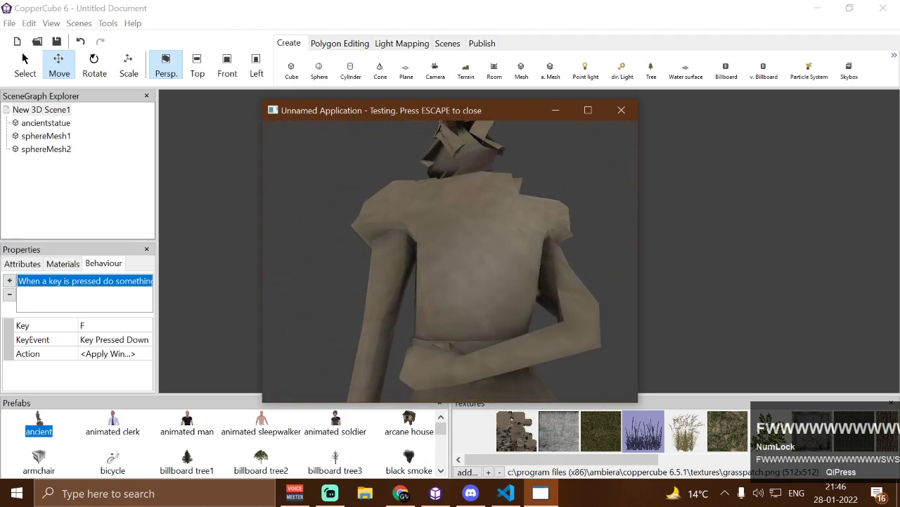
# View the shaded statue from the side and check its pedestal and legs for wind movement.
pyautogui.press('s')
pyautogui.press('d')
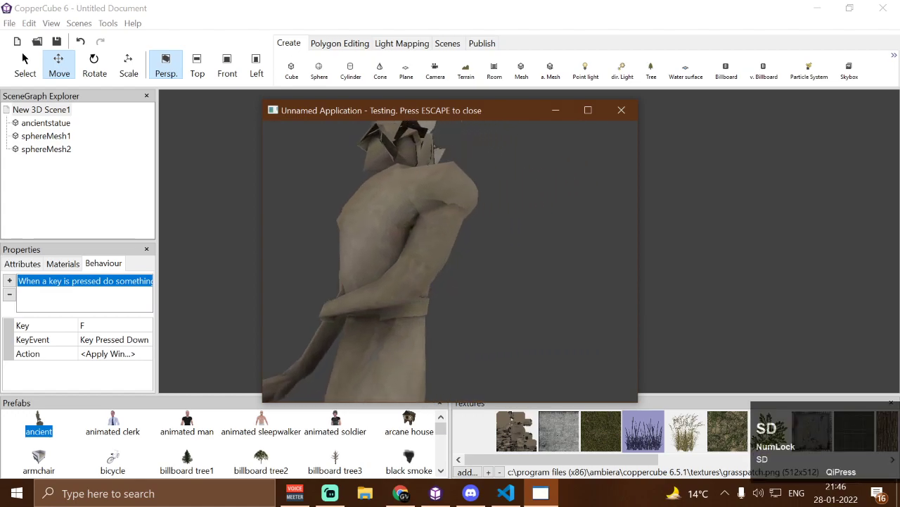
pyautogui.press('d')
pyautogui.press('d')
pyautogui.press('d')
pyautogui.press('d')
pyautogui.press('w')
pyautogui.press('w')
pyautogui.press('w')
pyautogui.press('w')
pyautogui.press('w')
pyautogui.press('a')
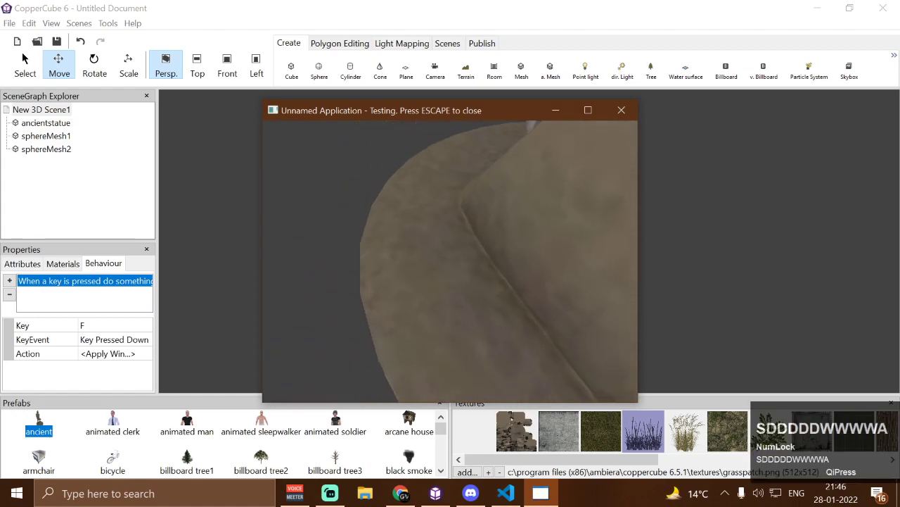
pyautogui.press('a')
pyautogui.press('w')
pyautogui.press('s')
pyautogui.press('s')
pyautogui.press('s')
pyautogui.press('w')
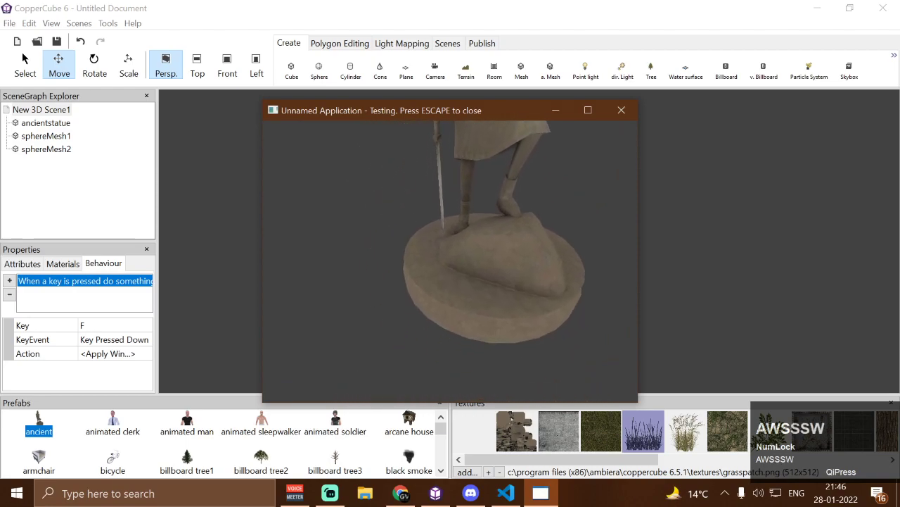
# Examine the shaded statue's waist, arms and chest up close for wind deformation.
pyautogui.press('w')
pyautogui.press('w')
pyautogui.press('w')
pyautogui.press('w')
pyautogui.press('w')
pyautogui.press('w')
pyautogui.press('w')
pyautogui.press('w')
pyautogui.press('d')
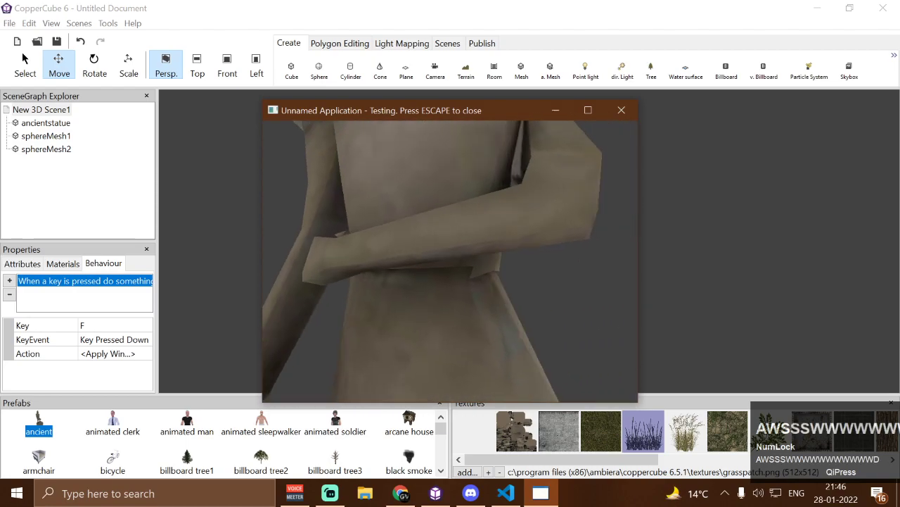
pyautogui.press('w')
pyautogui.press('d')
pyautogui.press('s')
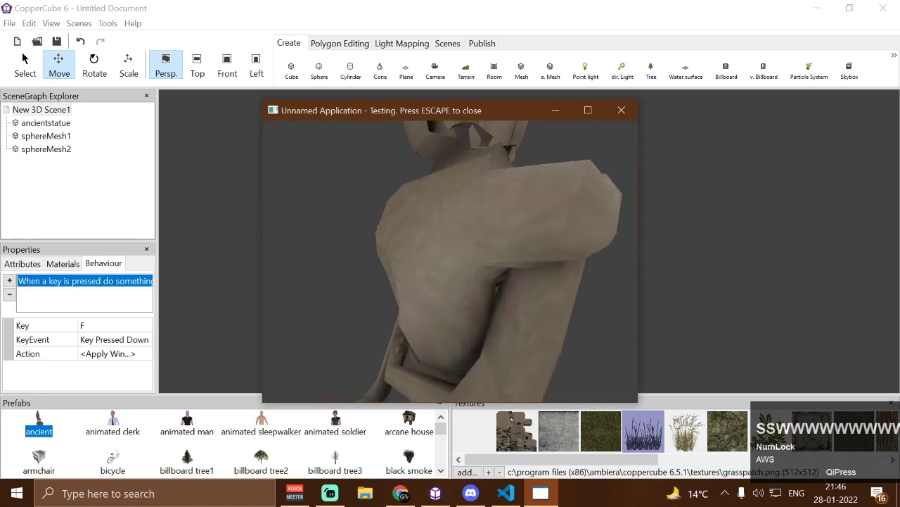
# Check where the wind movement starts around the statue's chest and shoulders, and close the test run.
pyautogui.press('a')
pyautogui.press('w')
pyautogui.press('w')
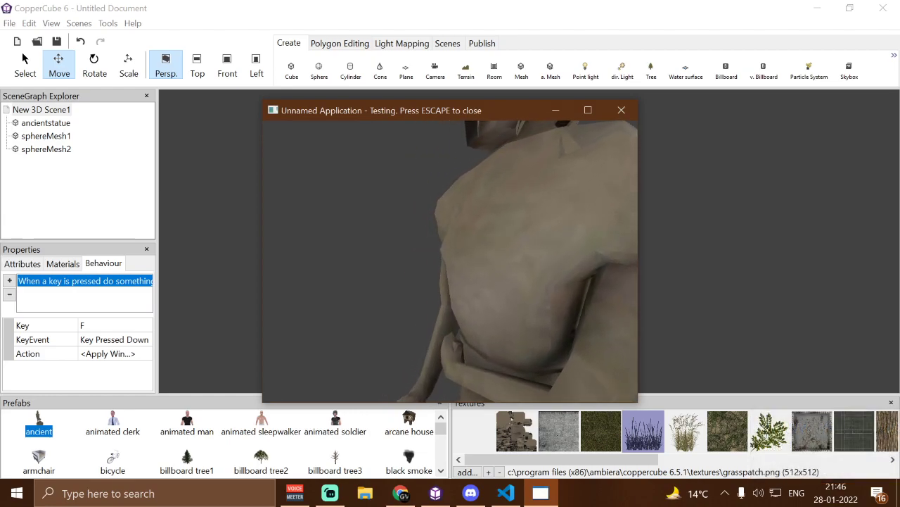
pyautogui.press('w')
pyautogui.press('s')
pyautogui.press('w')
pyautogui.press('s')
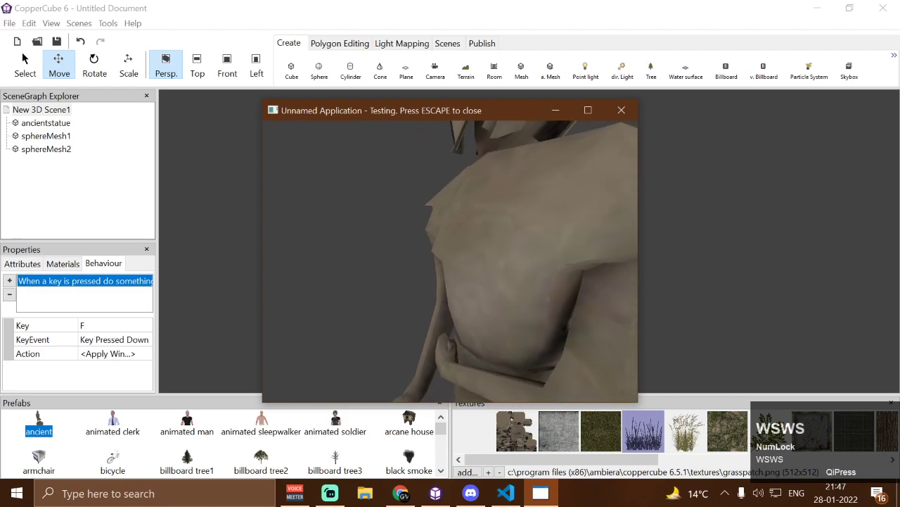
pyautogui.press('Escape')
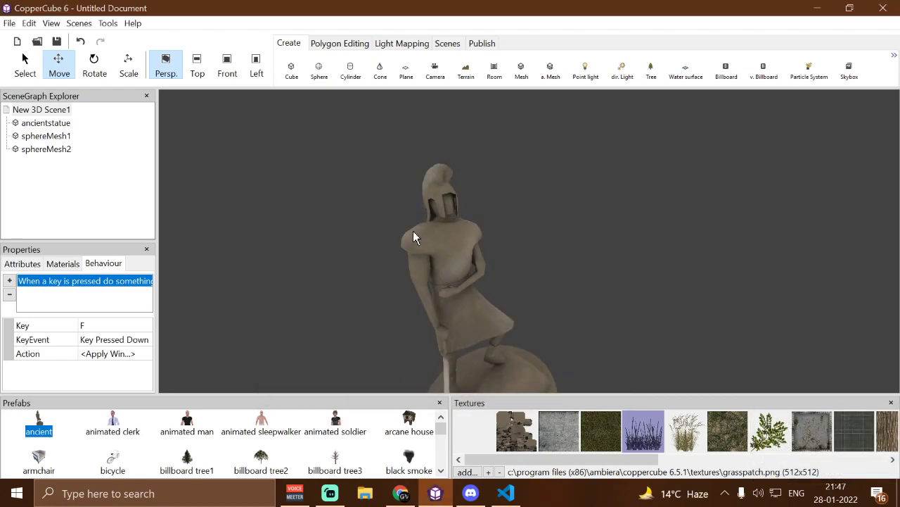
# Review the Apply Wind Shader action's WindTextureHeightOffset parameter and confirm the action unchanged.
pyautogui.click(139, 354)
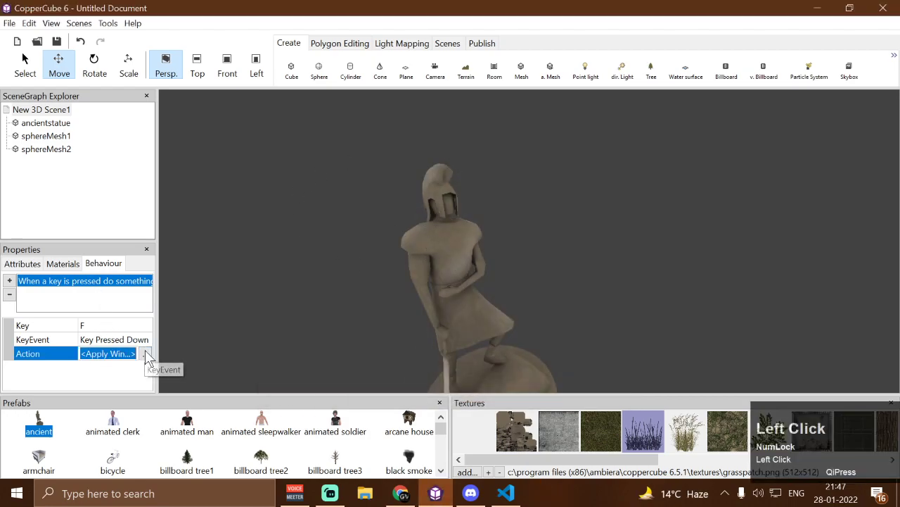
pyautogui.click(145, 353)
pyautogui.scroll(-1, 100, 358)
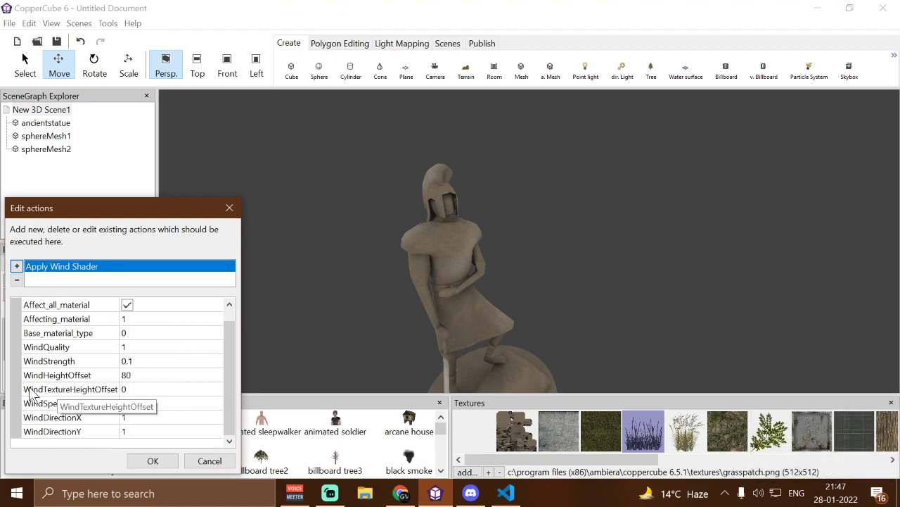
pyautogui.click(153, 461)
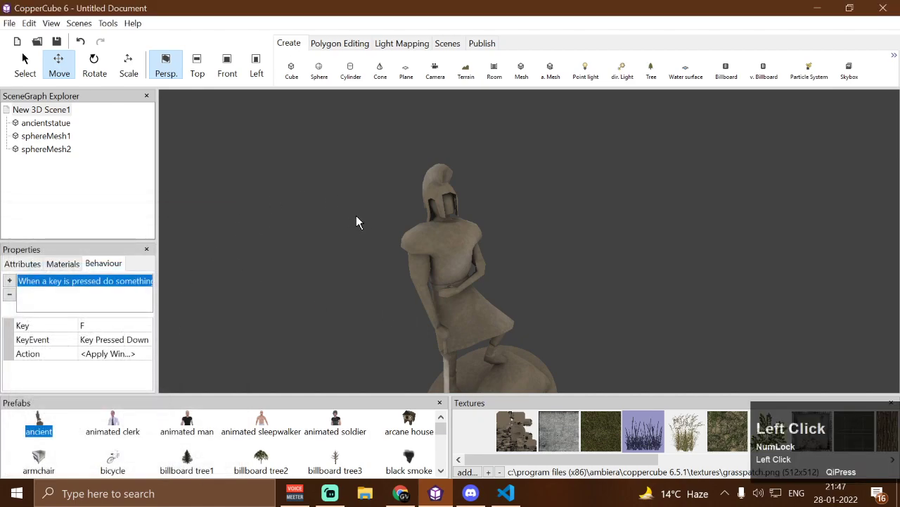
# Delete the ancient statue and both sphere meshes from the scene.
pyautogui.click(48, 124)
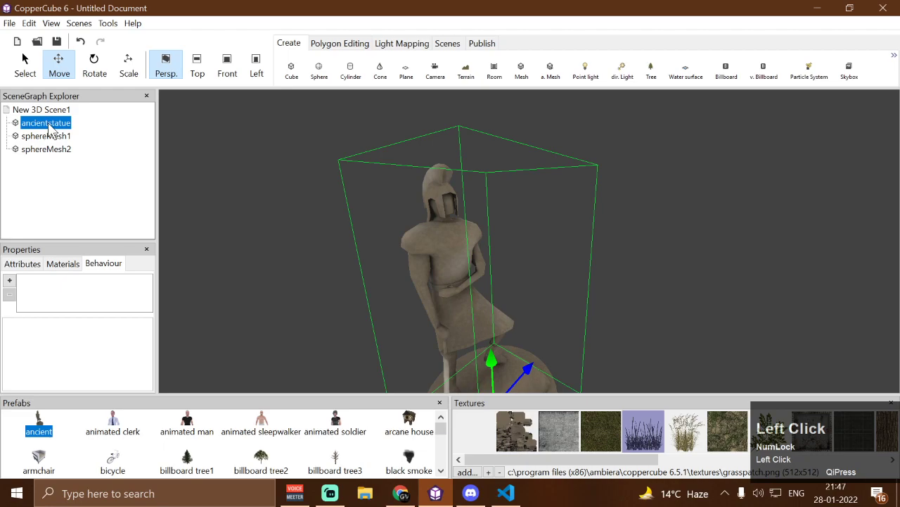
pyautogui.press('Delete')
pyautogui.click(52, 137)
pyautogui.press('Delete')
pyautogui.click(52, 125)
pyautogui.press('Delete')
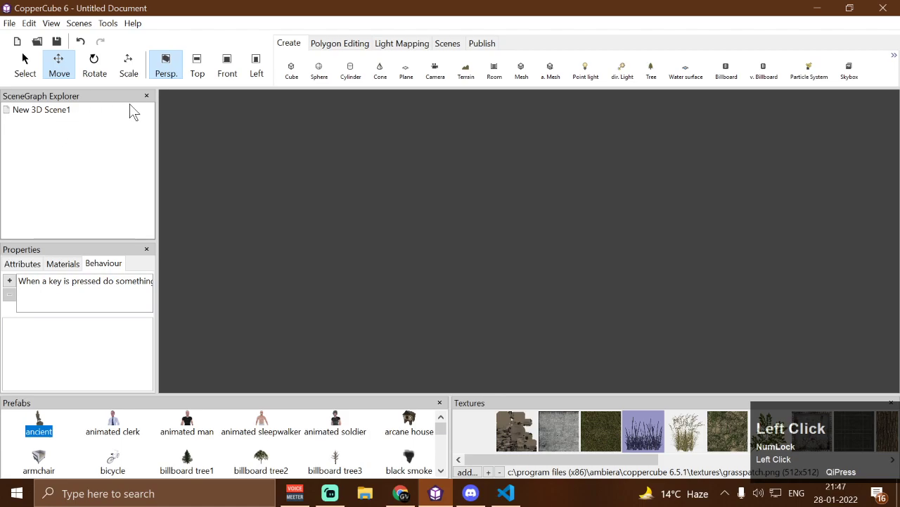
# Import the mesh file tree.dae from the Desktop into the scene and frame the group of trees.
pyautogui.click(551, 70)
pyautogui.click(261, 159)
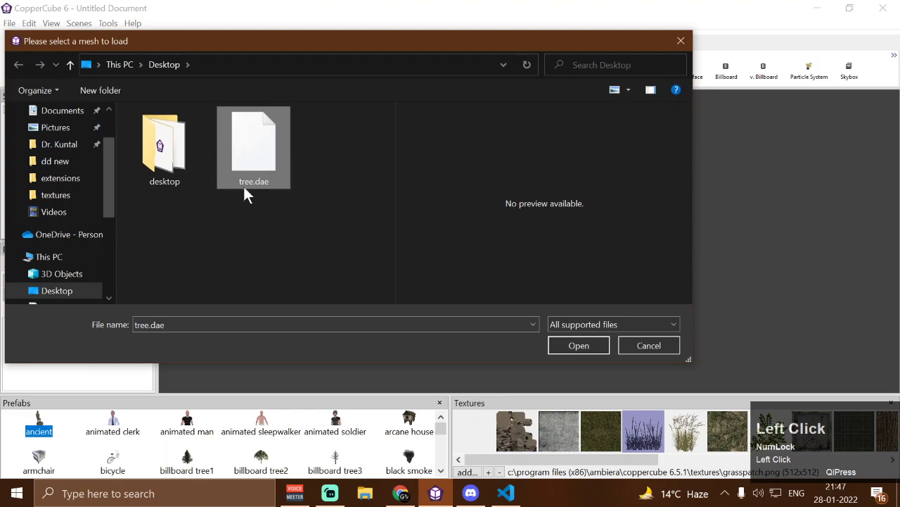
pyautogui.click(574, 346)
pyautogui.moveTo(465, 274)
pyautogui.mouseDown()
pyautogui.moveTo(452, 266)
pyautogui.moveTo(462, 268)
pyautogui.mouseUp()
pyautogui.moveTo(462, 267); pyautogui.dragTo(438, 246, button='right')
pyautogui.moveTo(464, 311); pyautogui.dragTo(454, 314)
pyautogui.moveTo(478, 340); pyautogui.dragTo(473, 326, button='right')
pyautogui.moveTo(510, 303); pyautogui.dragTo(501, 323)
pyautogui.moveTo(501, 322); pyautogui.dragTo(502, 353, button='right')
pyautogui.moveTo(502, 354); pyautogui.dragTo(516, 320)
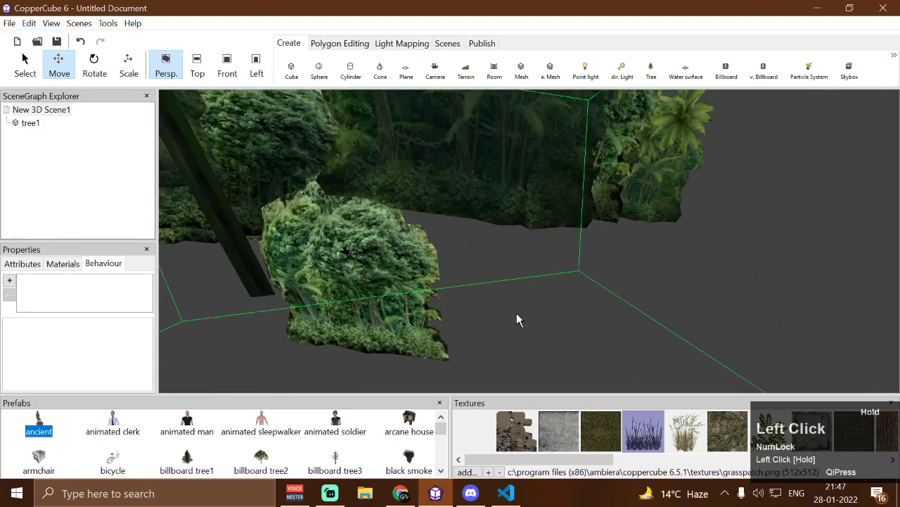
pyautogui.moveTo(516, 321); pyautogui.dragTo(518, 336, button='right')
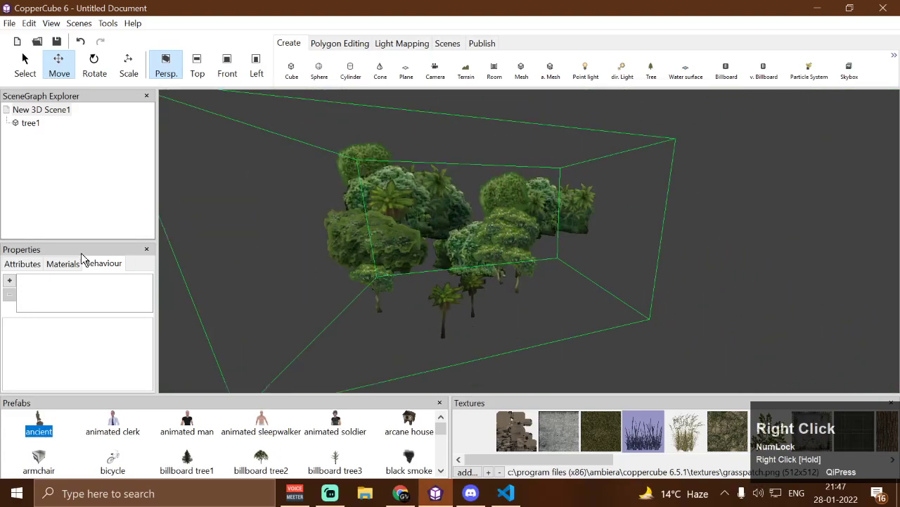
# Set the tree mesh's palm material to Transparent (alpha channel) and inspect the palm trees up close.
pyautogui.click(415, 253)
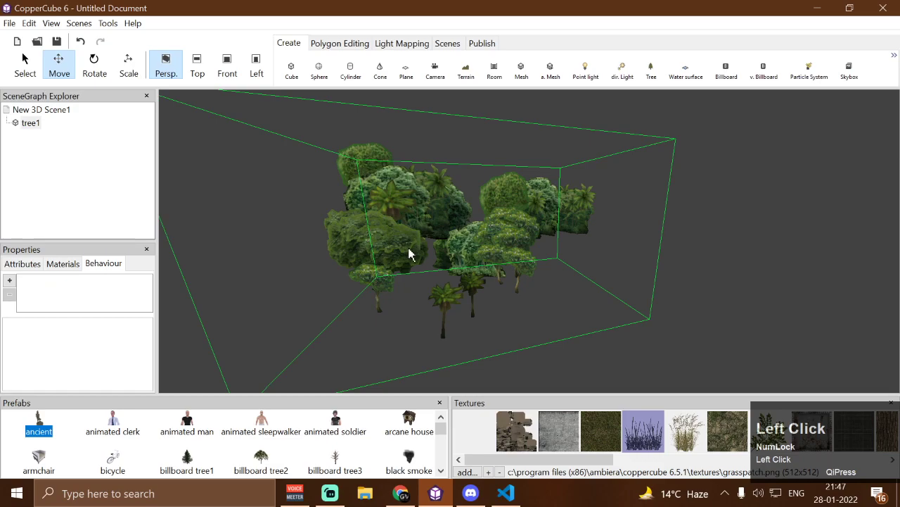
pyautogui.click(62, 263)
pyautogui.click(80, 302)
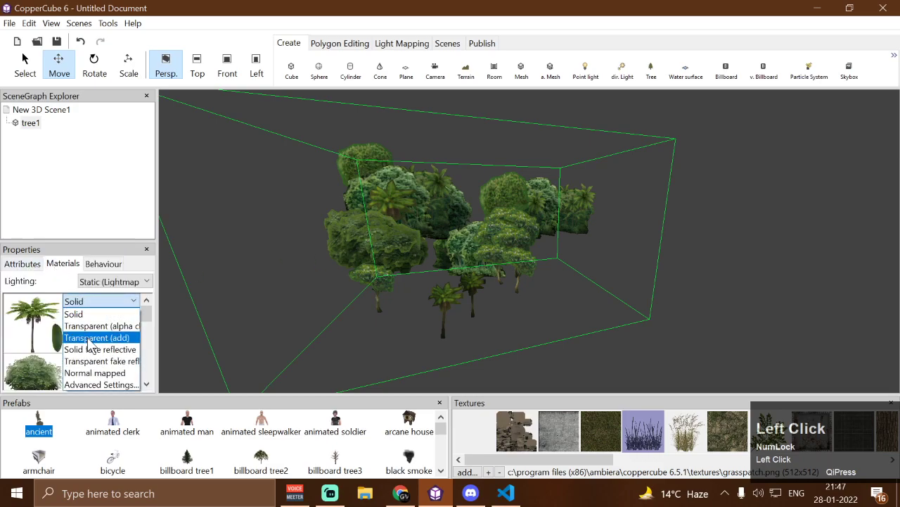
pyautogui.click(90, 327)
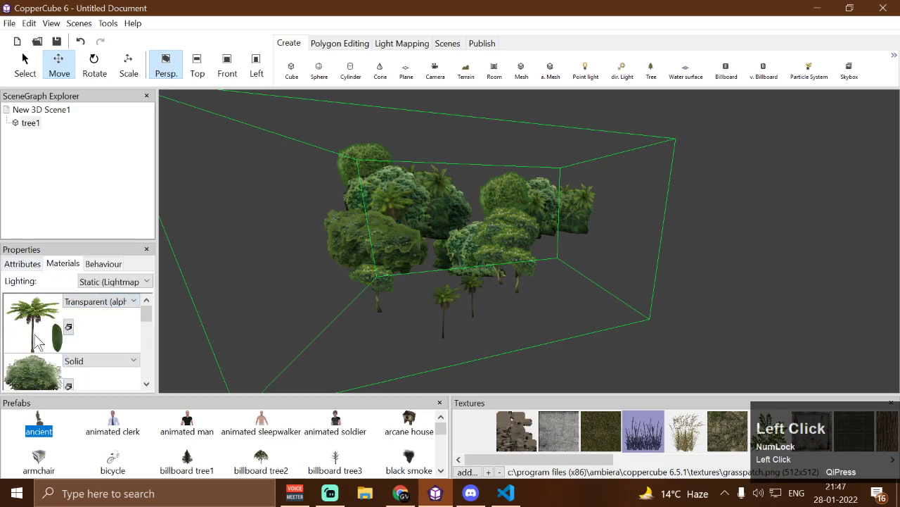
pyautogui.moveTo(471, 264); pyautogui.dragTo(465, 280)
pyautogui.moveTo(464, 280); pyautogui.dragTo(462, 275, button='right')
pyautogui.moveTo(462, 275); pyautogui.dragTo(450, 261)
pyautogui.moveTo(450, 261); pyautogui.dragTo(444, 272, button='right')
pyautogui.moveTo(445, 272); pyautogui.dragTo(450, 277)
pyautogui.press('Left')
pyautogui.press('Right')
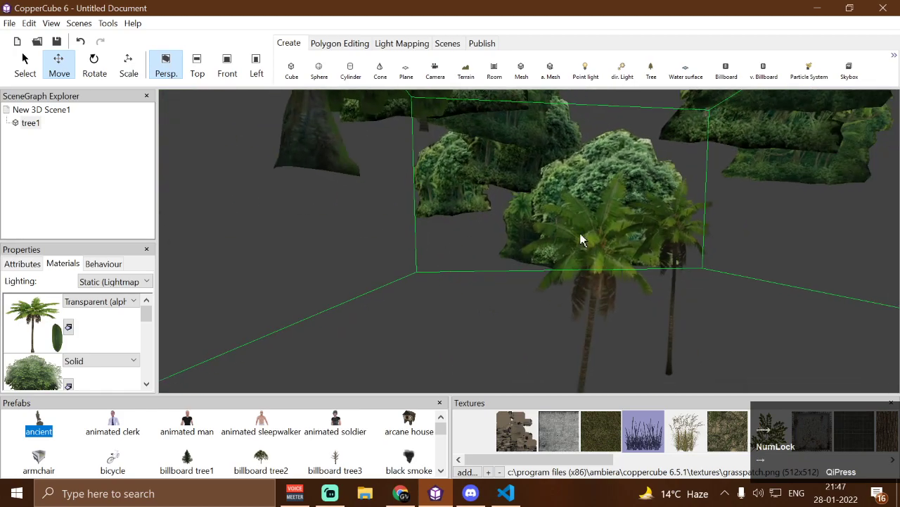
# Review the palm material's advanced settings, confirm them and inspect the surrounding trees.
pyautogui.click(121, 303)
pyautogui.click(108, 385)
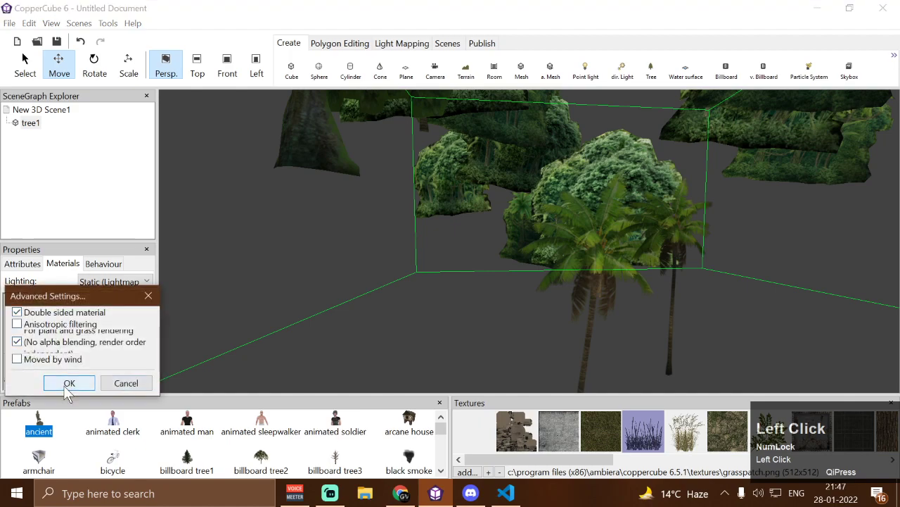
pyautogui.click(68, 385)
pyautogui.moveTo(500, 283); pyautogui.dragTo(513, 283)
pyautogui.moveTo(514, 284); pyautogui.dragTo(438, 284, button='right')
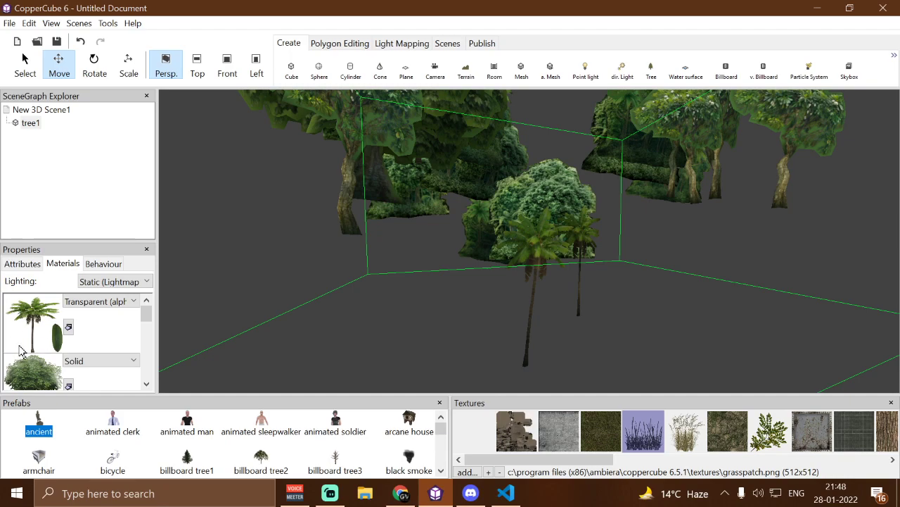
# Review the Apply Wind Shader parameters in the scene's key-press behaviour and close the action editor.
pyautogui.click(40, 117)
pyautogui.click(102, 264)
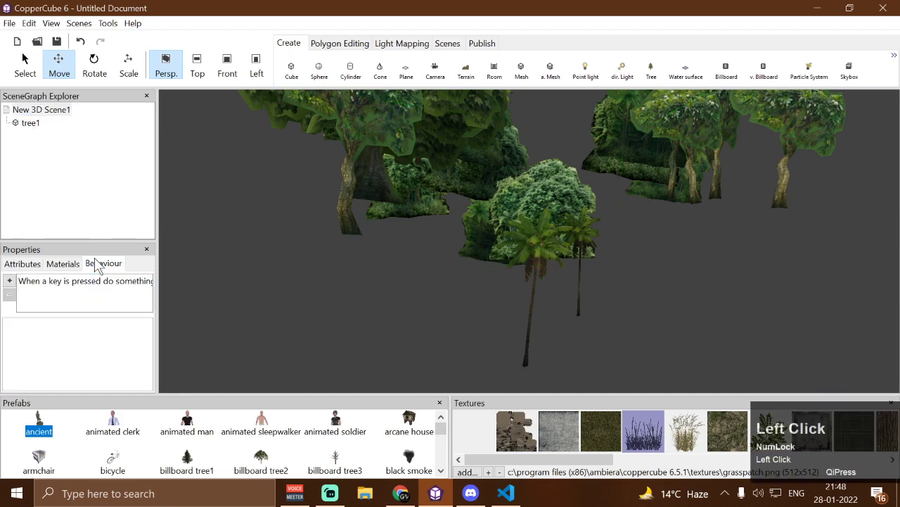
pyautogui.click(90, 282)
pyautogui.click(140, 354)
pyautogui.click(146, 354)
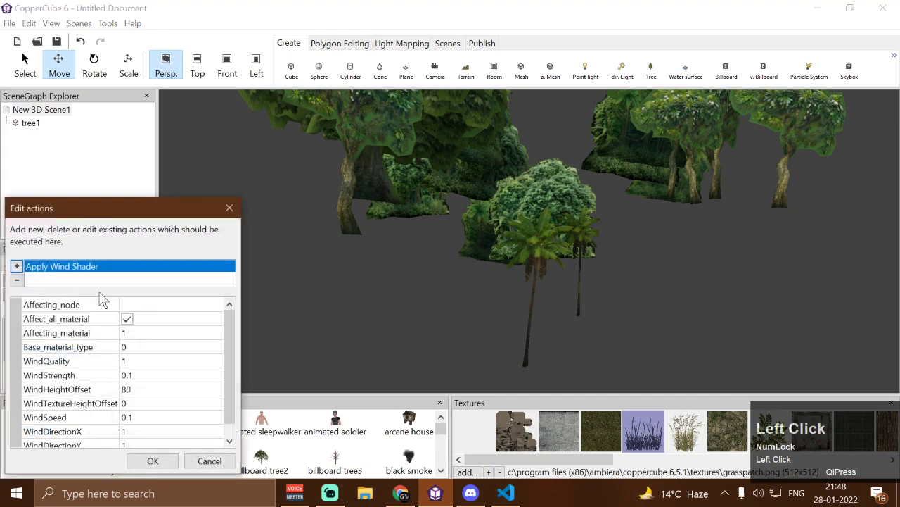
pyautogui.moveTo(111, 212); pyautogui.dragTo(409, 114)
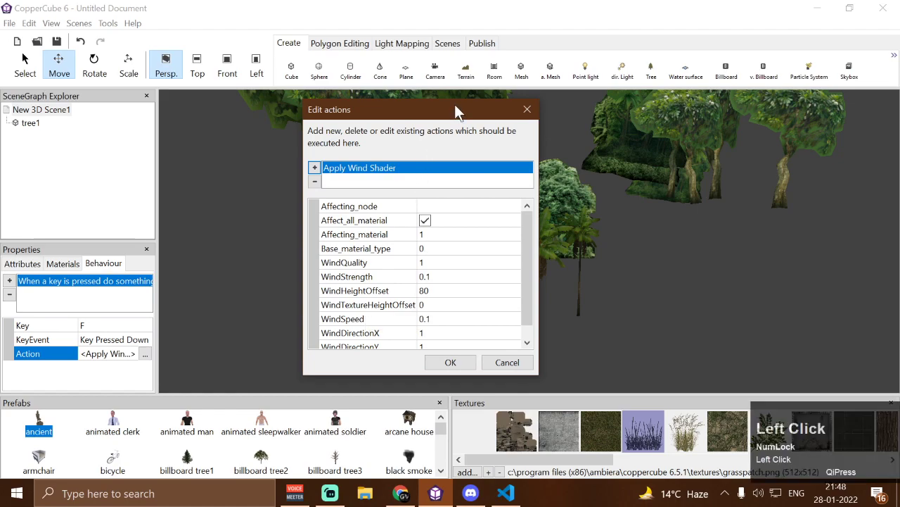
pyautogui.moveTo(455, 104); pyautogui.dragTo(315, 111)
pyautogui.click(310, 368)
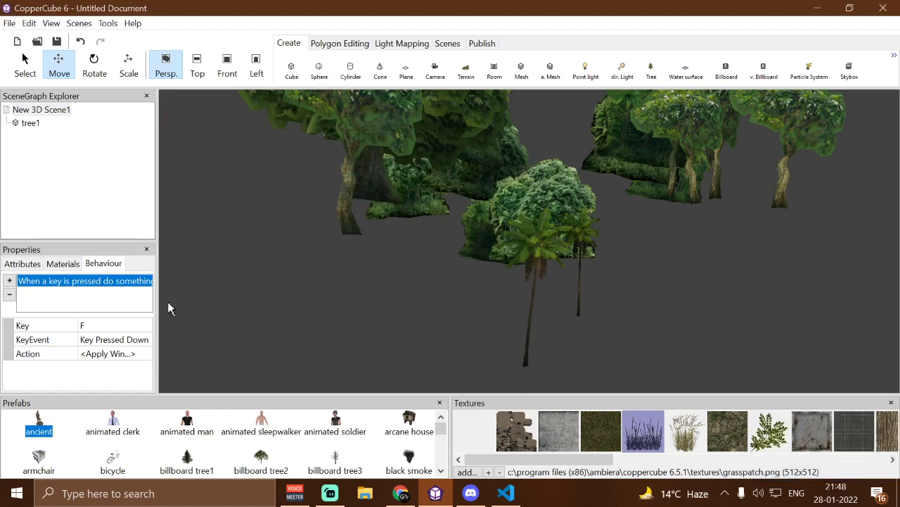
# Select the tree mesh and view its list of materials.
pyautogui.click(145, 357)
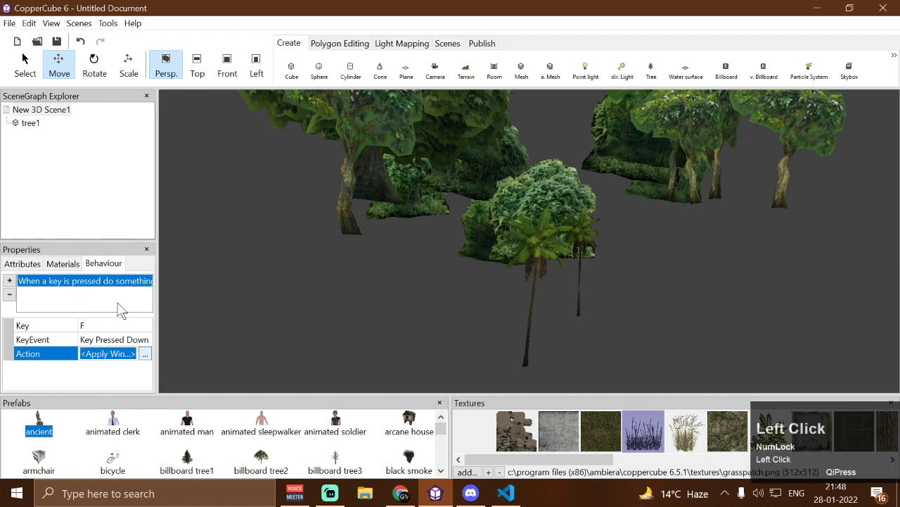
pyautogui.click(87, 263)
pyautogui.click(75, 263)
pyautogui.click(90, 263)
pyautogui.click(63, 263)
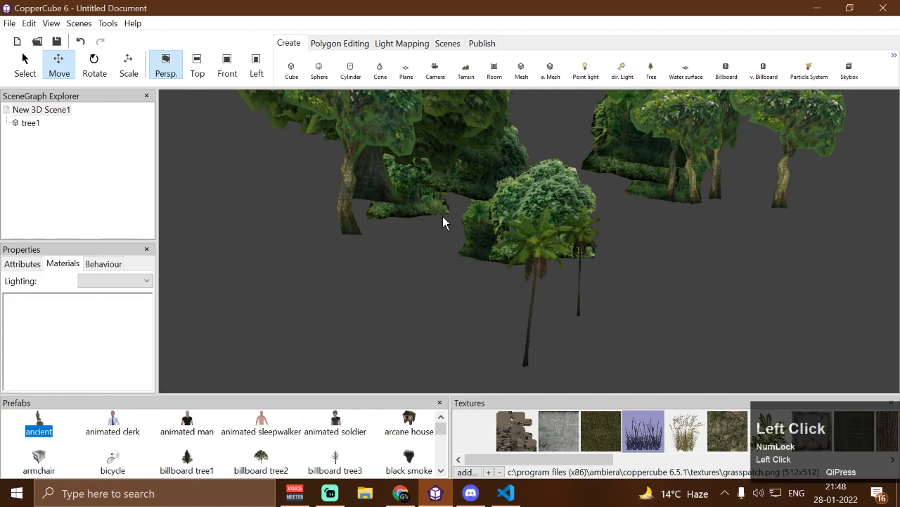
pyautogui.click(547, 195)
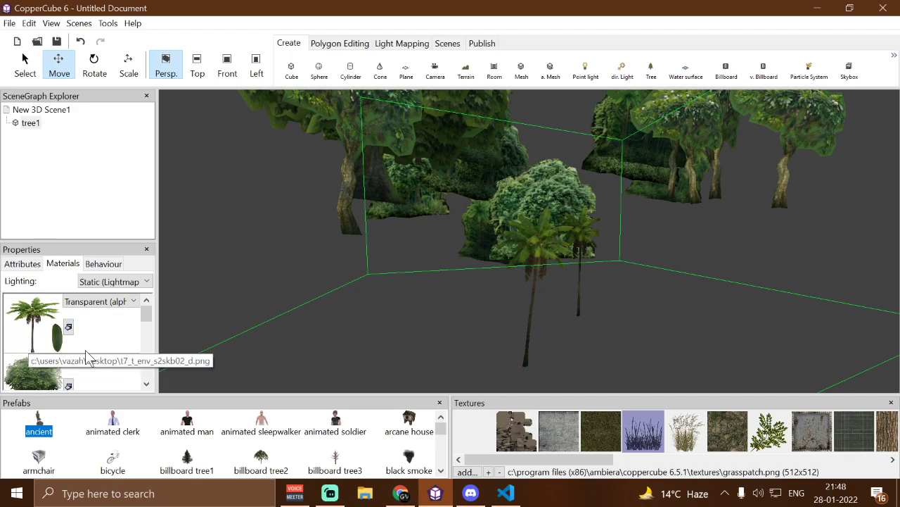
# Set the Apply Wind Shader action's Affecting_node to tree1 and confirm the action.
pyautogui.click(42, 111)
pyautogui.click(105, 263)
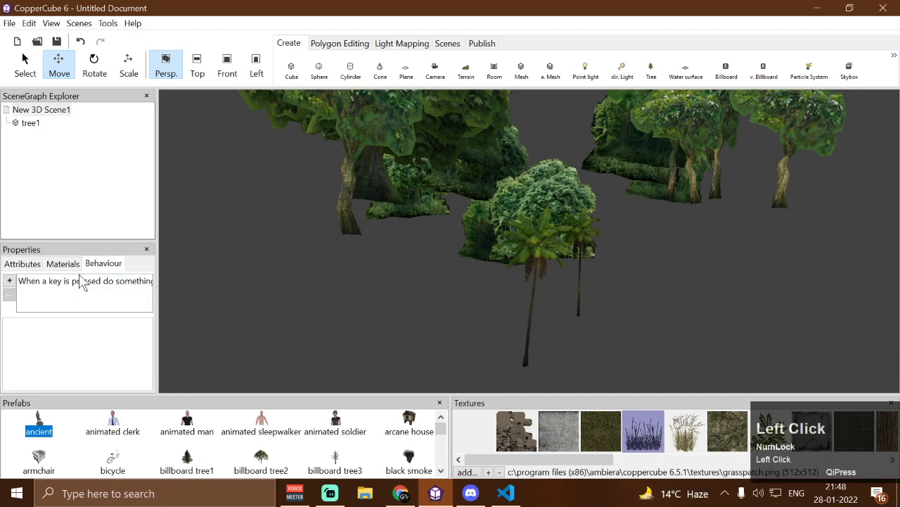
pyautogui.click(85, 280)
pyautogui.doubleClick(146, 353)
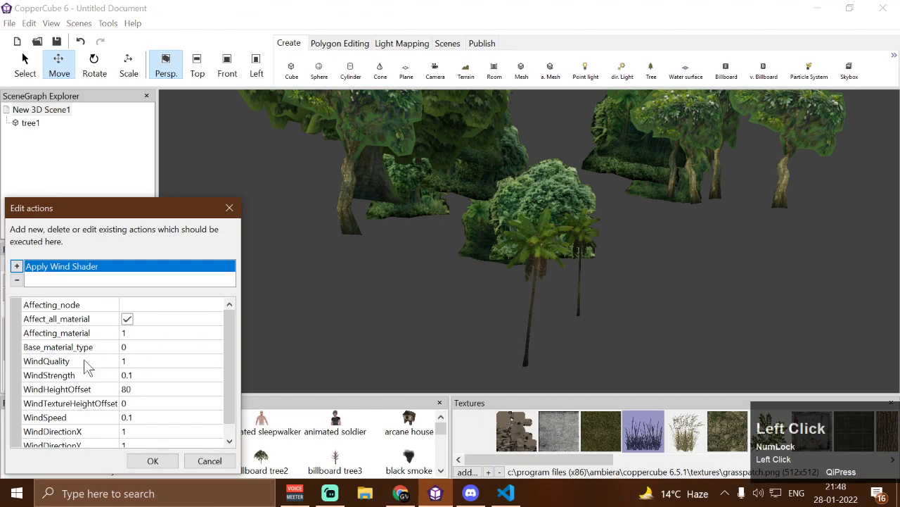
pyautogui.click(166, 304)
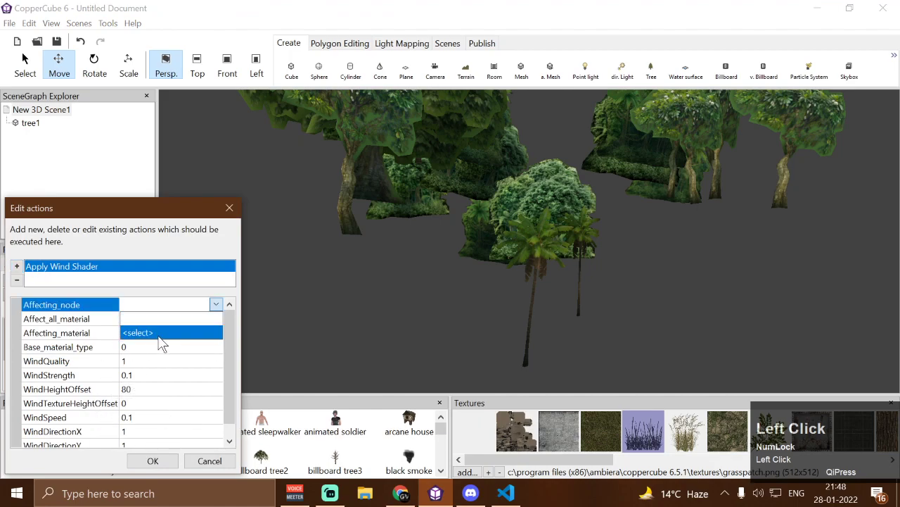
pyautogui.click(162, 342)
pyautogui.click(102, 391)
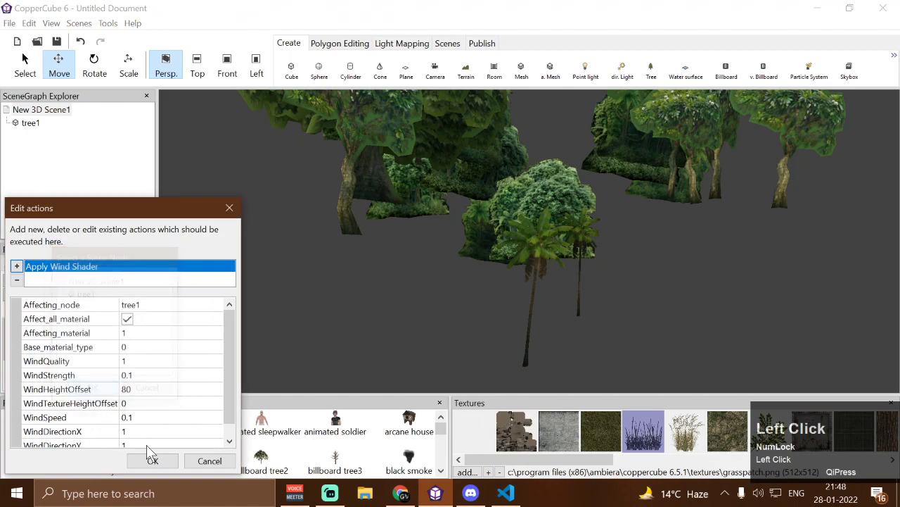
pyautogui.click(148, 460)
# Show the irrEdit/Irrlicht properties and display the tree mesh's material details there.
pyautogui.click(52, 23)
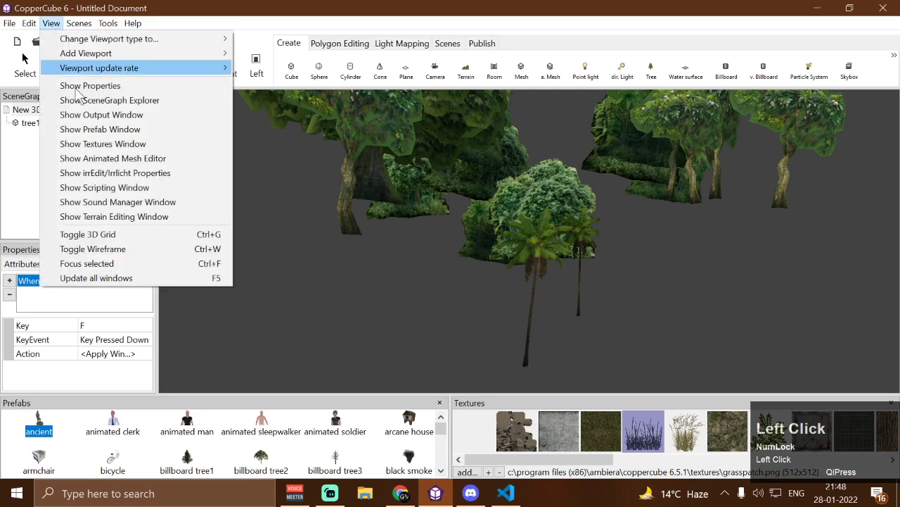
pyautogui.click(88, 173)
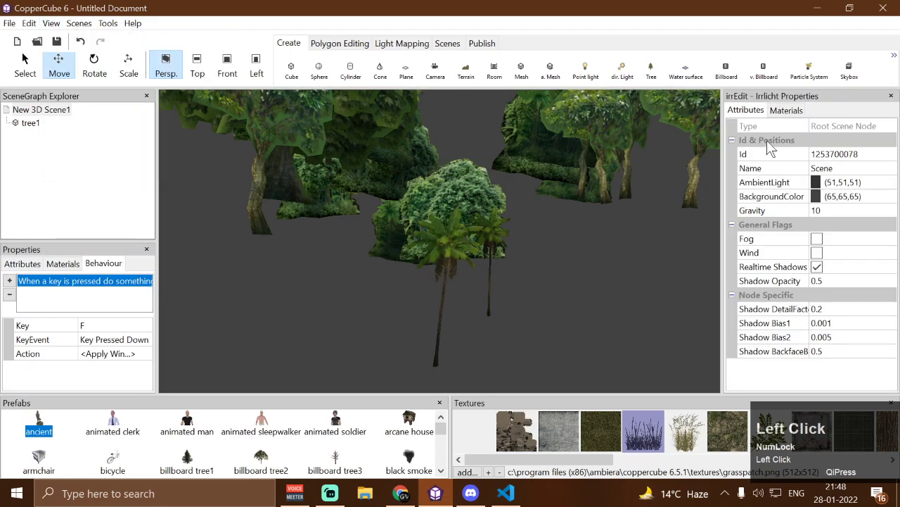
pyautogui.click(787, 111)
pyautogui.click(448, 226)
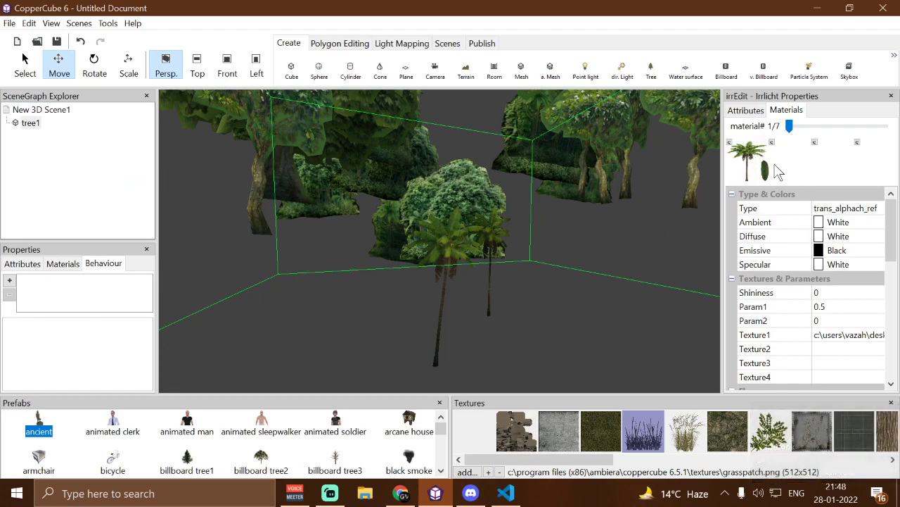
pyautogui.click(53, 127)
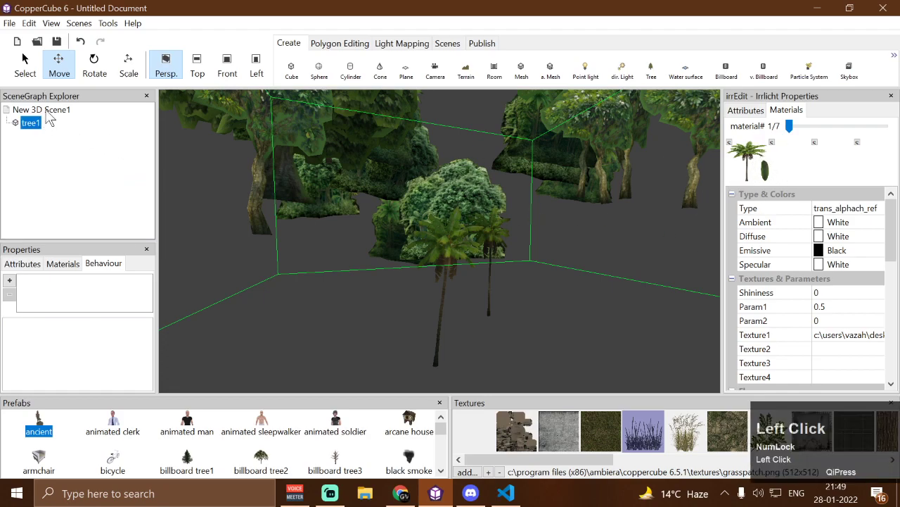
# Turn off Affect_all_material in the scene's Apply Wind Shader action so it targets material 1, and confirm the action.
pyautogui.click(47, 110)
pyautogui.click(125, 281)
pyautogui.click(144, 354)
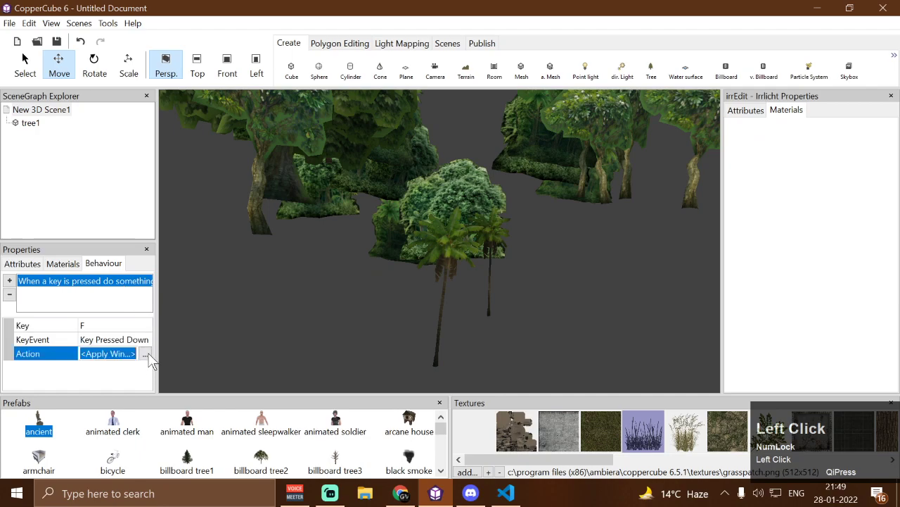
pyautogui.click(146, 354)
pyautogui.click(127, 320)
pyautogui.click(131, 332)
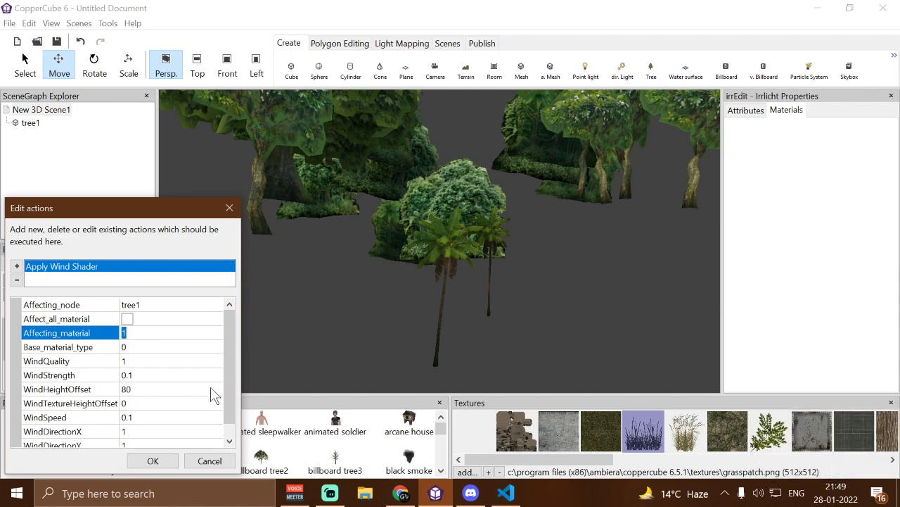
pyautogui.click(143, 459)
# Set WindHeightOffset to 0 in the Apply Wind Shader action and confirm the action.
pyautogui.moveTo(424, 243); pyautogui.dragTo(424, 241)
pyautogui.moveTo(424, 241); pyautogui.dragTo(438, 267, button='right')
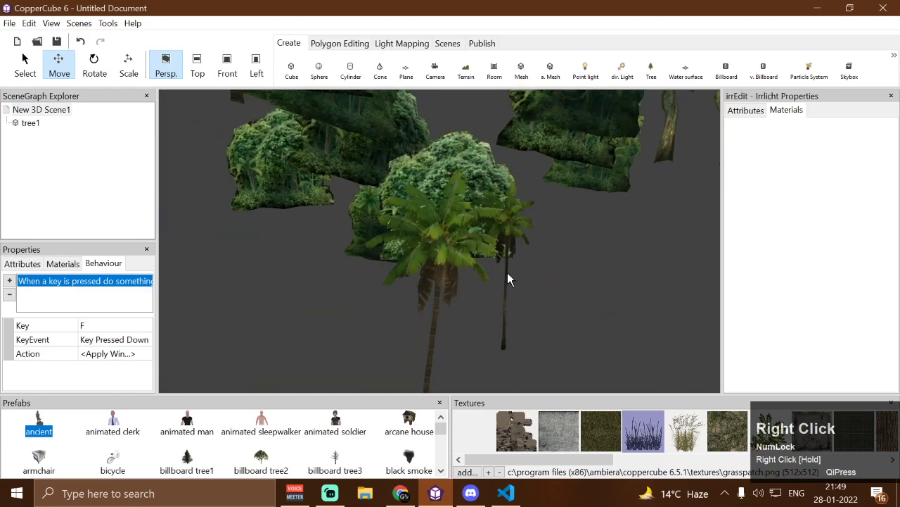
pyautogui.click(147, 354)
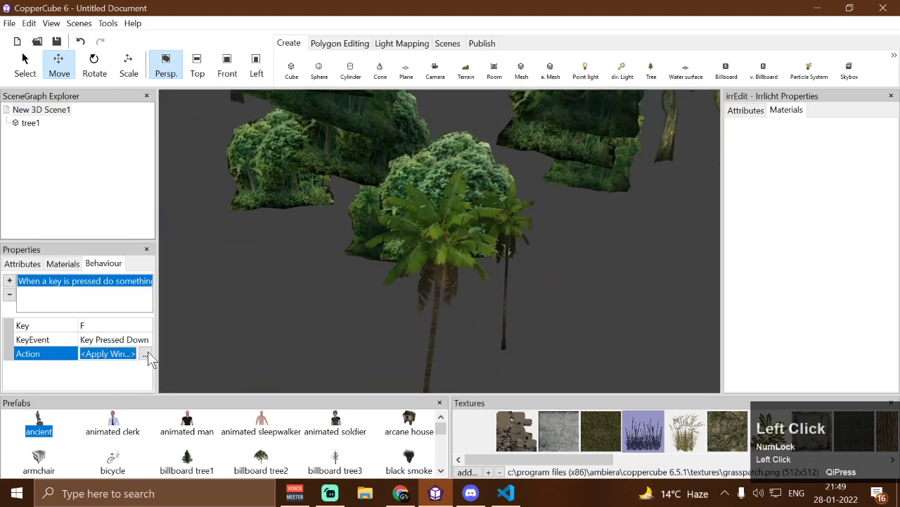
pyautogui.click(145, 354)
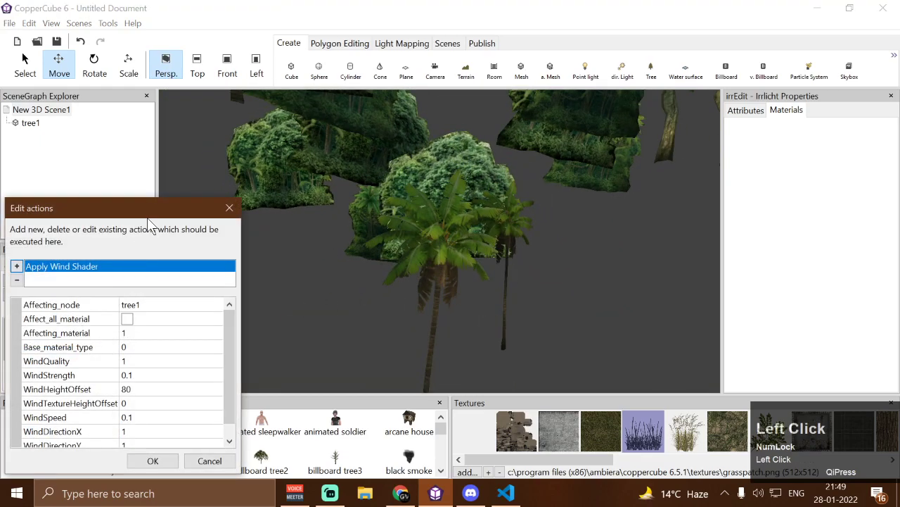
pyautogui.moveTo(151, 214); pyautogui.dragTo(169, 121)
pyautogui.scroll(-1, 148, 320)
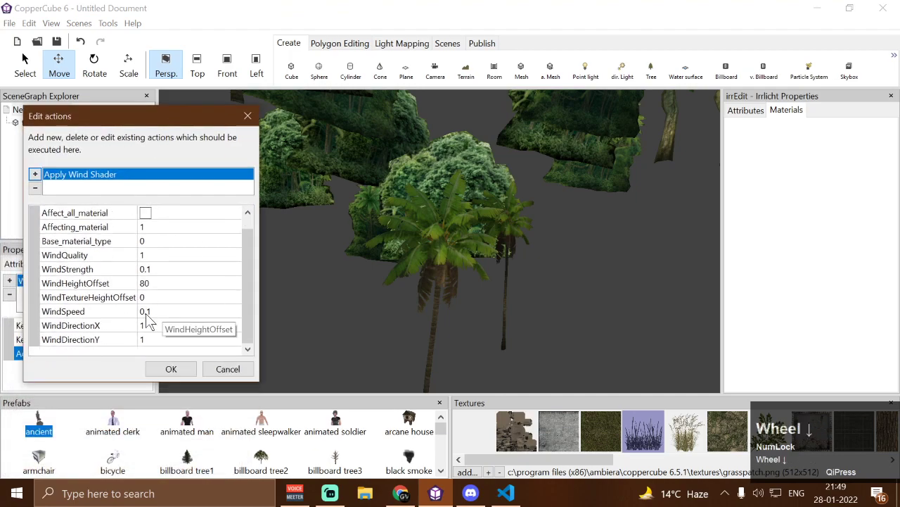
pyautogui.click(110, 298)
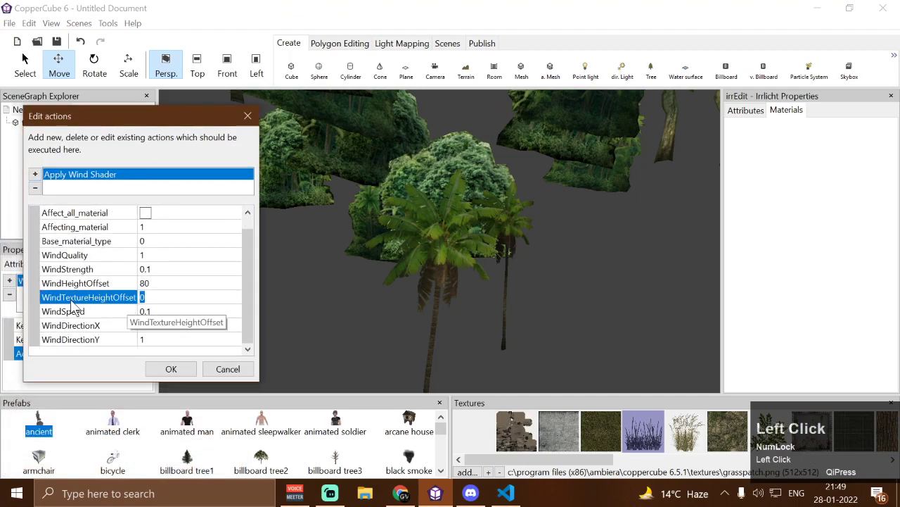
pyautogui.click(144, 283)
pyautogui.moveTo(152, 283); pyautogui.dragTo(139, 283)
pyautogui.press('Return')
pyautogui.click(184, 368)
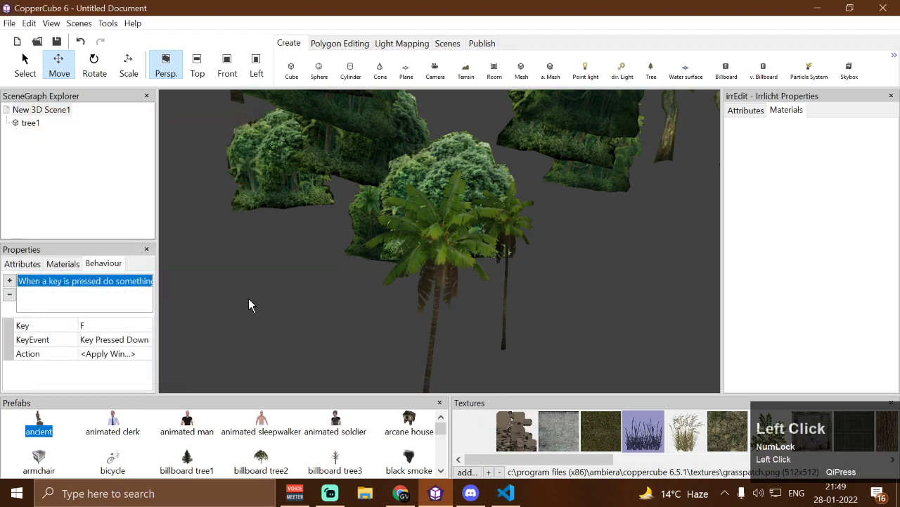
# Test-run the scene, trigger the wind shader, inspect the palm trees from near and far, and close the test.
pyautogui.hotkey('ctrl', 'F10')
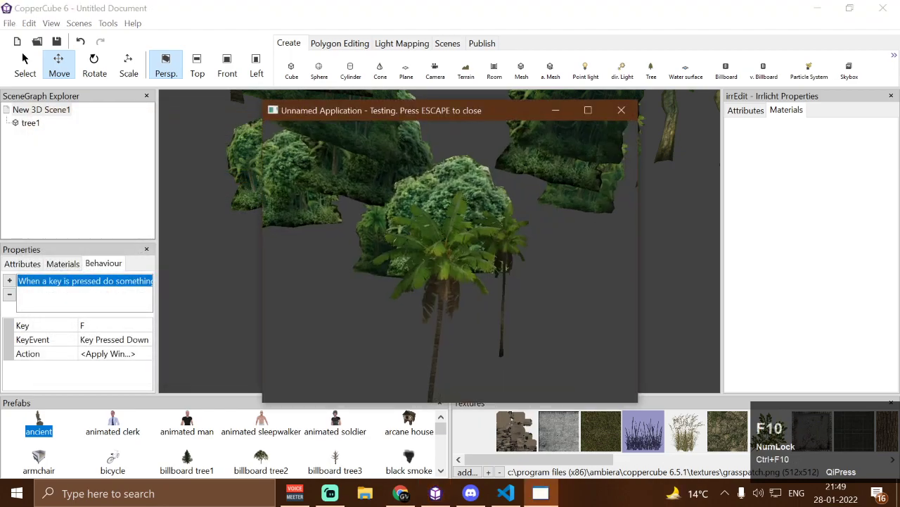
pyautogui.press('f')
pyautogui.press('w')
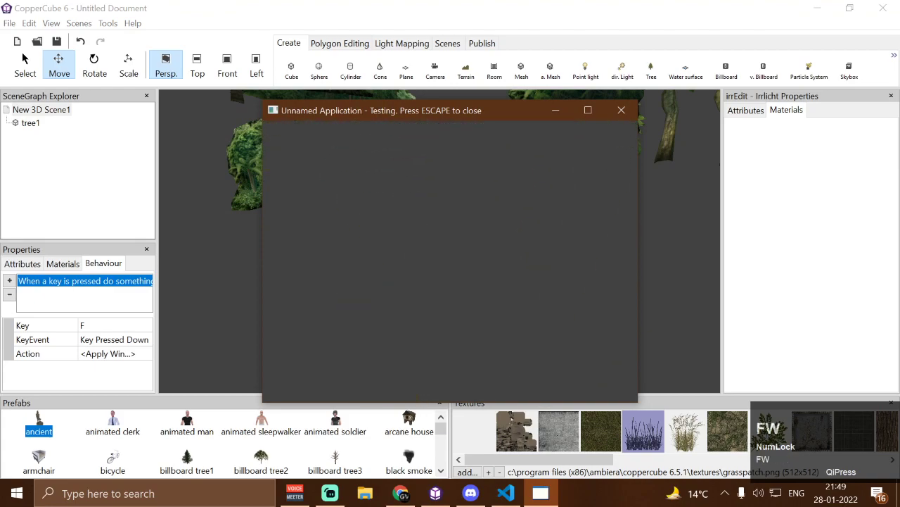
pyautogui.press('s')
pyautogui.press('w')
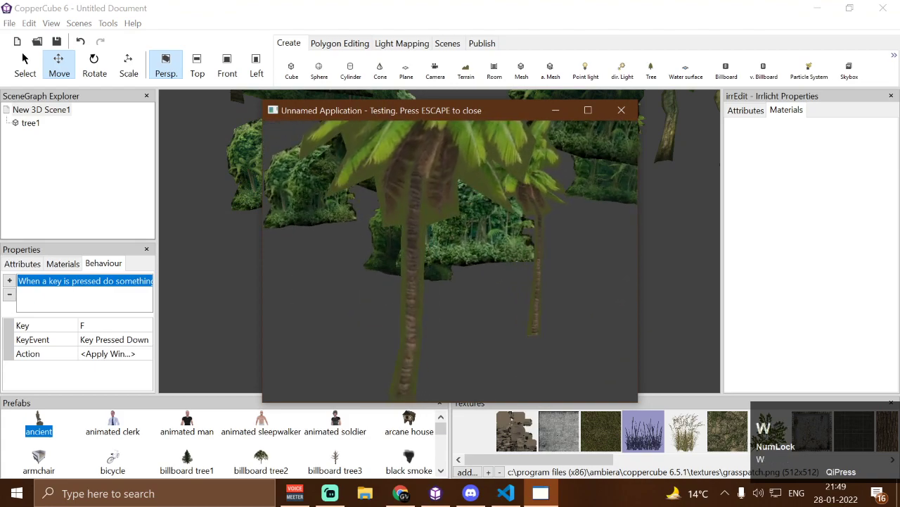
pyautogui.press('s')
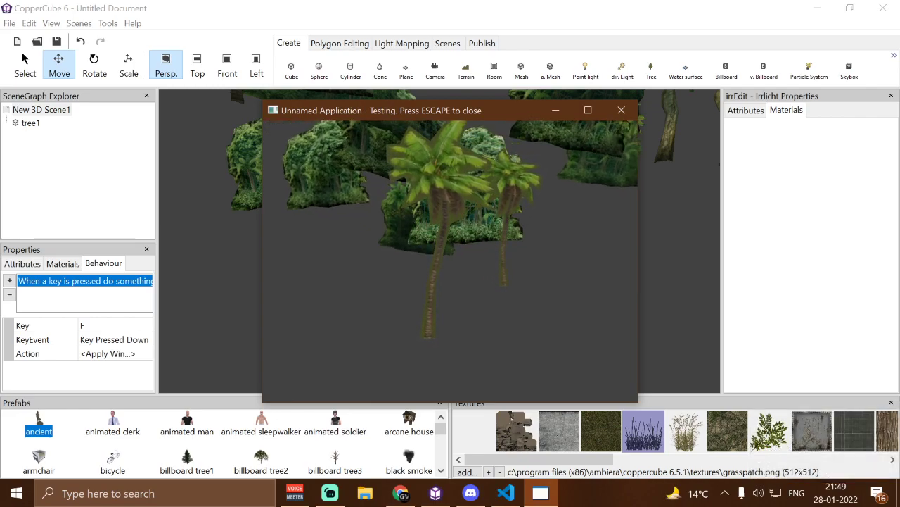
pyautogui.press('w')
pyautogui.press('s')
pyautogui.press('w')
pyautogui.press('s')
pyautogui.press('w')
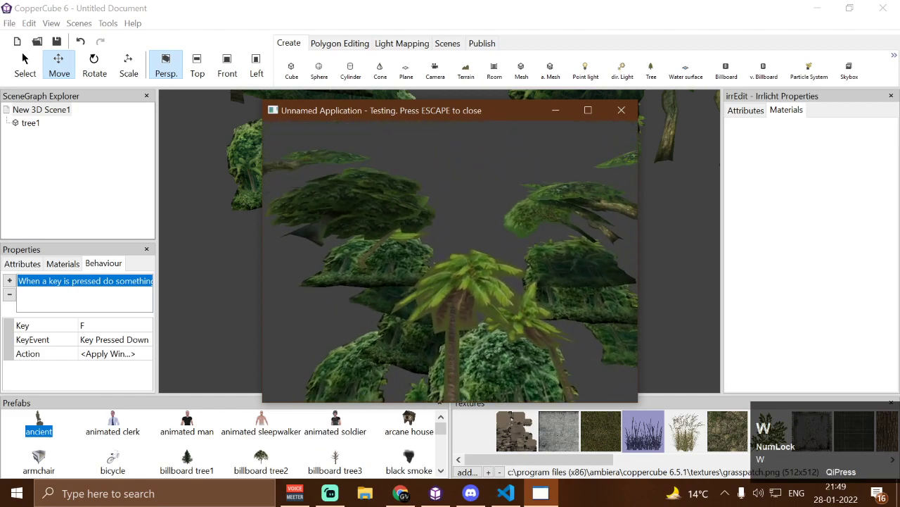
pyautogui.press('s')
pyautogui.press('Escape')
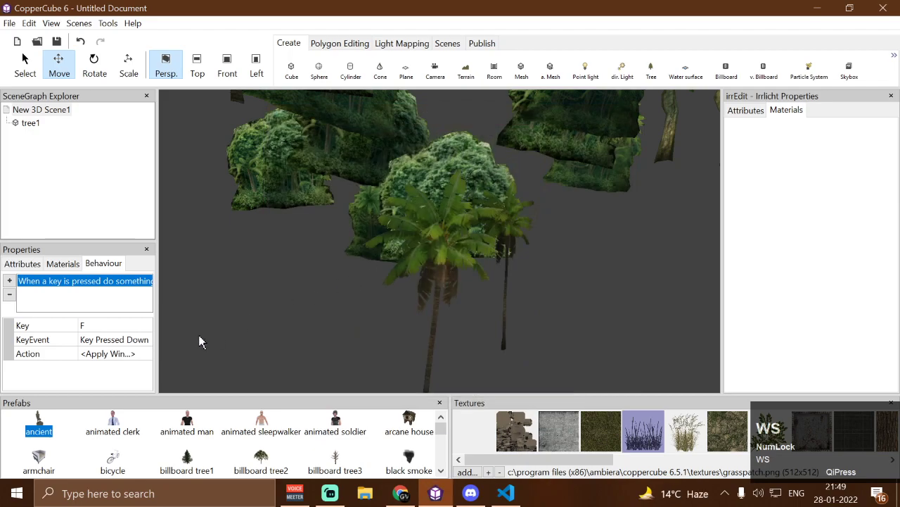
# Set WindTextureHeightOffset to 0.5 in the Apply Wind Shader action and confirm the action.
pyautogui.click(144, 356)
pyautogui.click(145, 356)
pyautogui.scroll(-1, 145, 415)
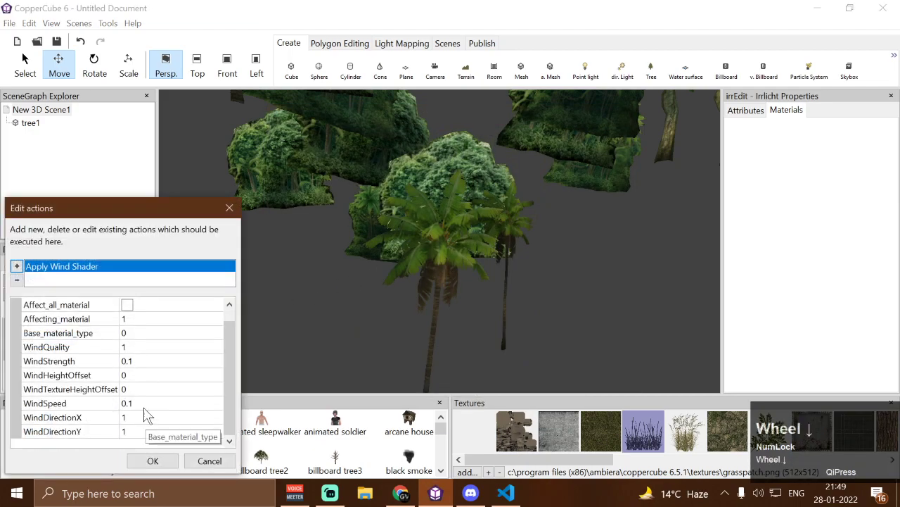
pyautogui.click(149, 389)
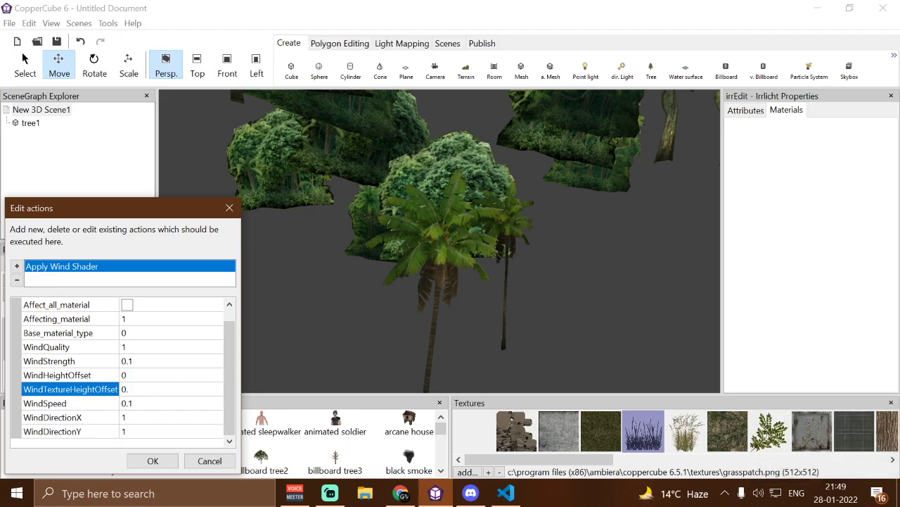
pyautogui.press('Return')
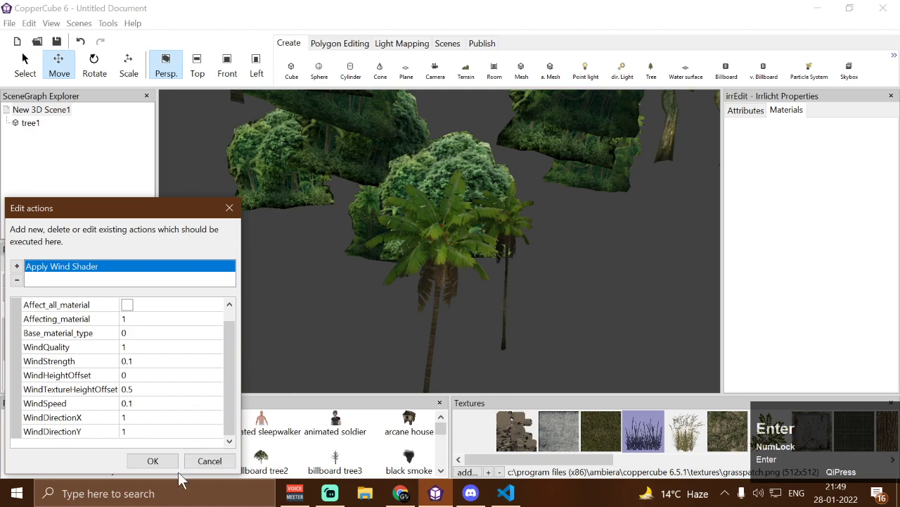
pyautogui.click(157, 461)
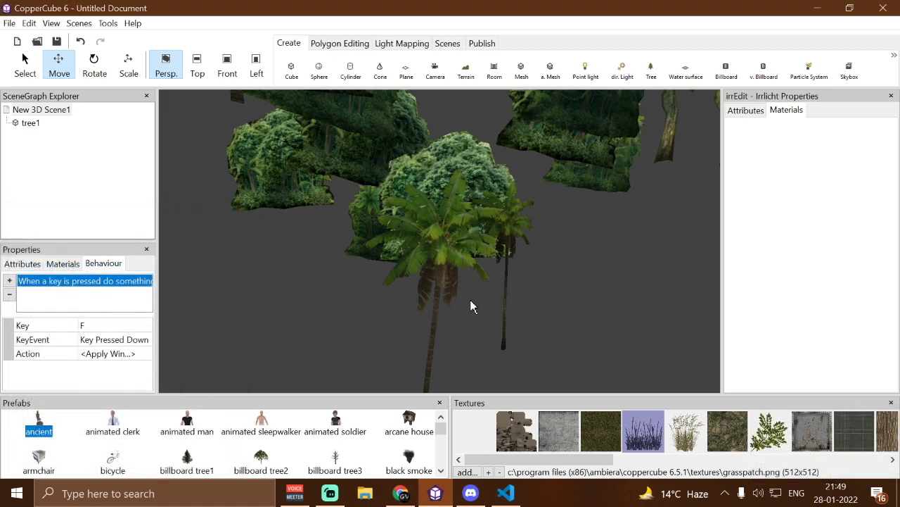
# Test-run the scene, compare the palms before and after triggering the wind shader from several viewpoints, and close the test.
pyautogui.click(445, 331)
pyautogui.moveTo(536, 460); pyautogui.dragTo(824, 461)
pyautogui.hotkey('ctrl', 'F10')
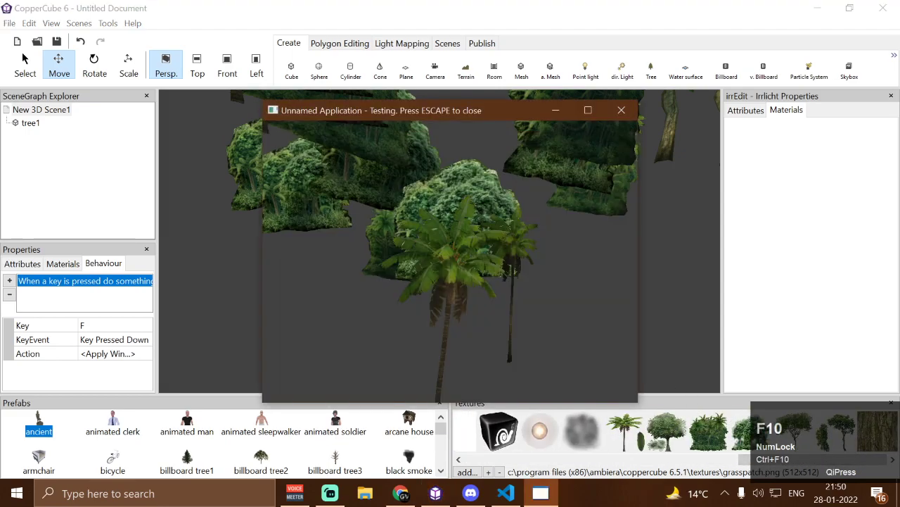
pyautogui.press('s')
pyautogui.press('w')
pyautogui.press('s')
pyautogui.press('w')
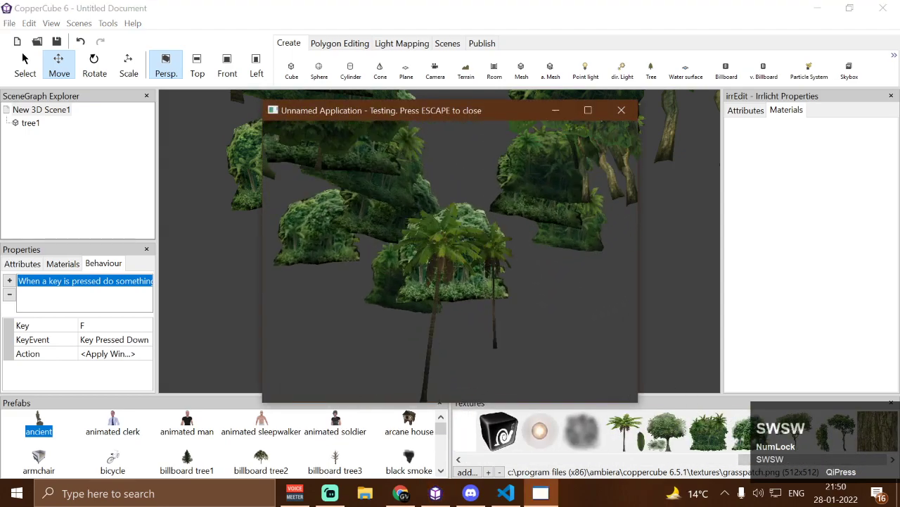
pyautogui.press('f')
pyautogui.press('w')
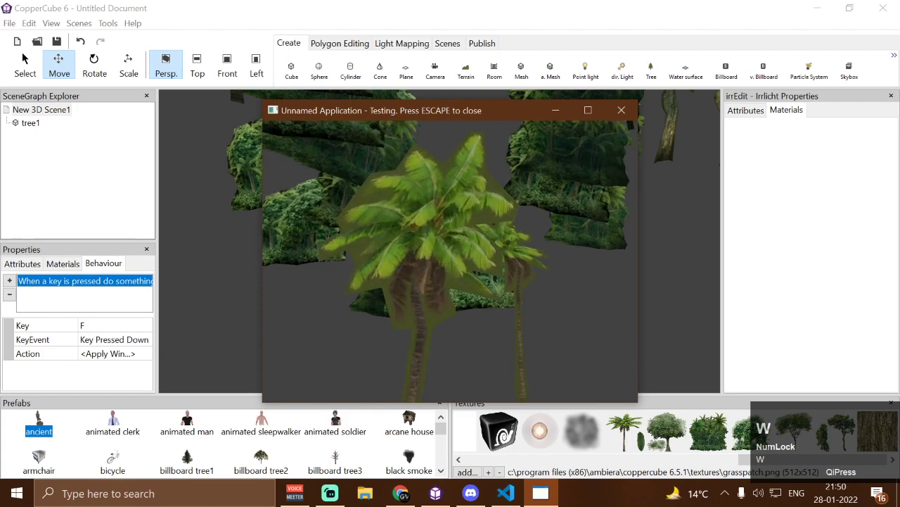
pyautogui.press('s')
pyautogui.press('w')
pyautogui.press('a')
pyautogui.press('d')
pyautogui.press('a')
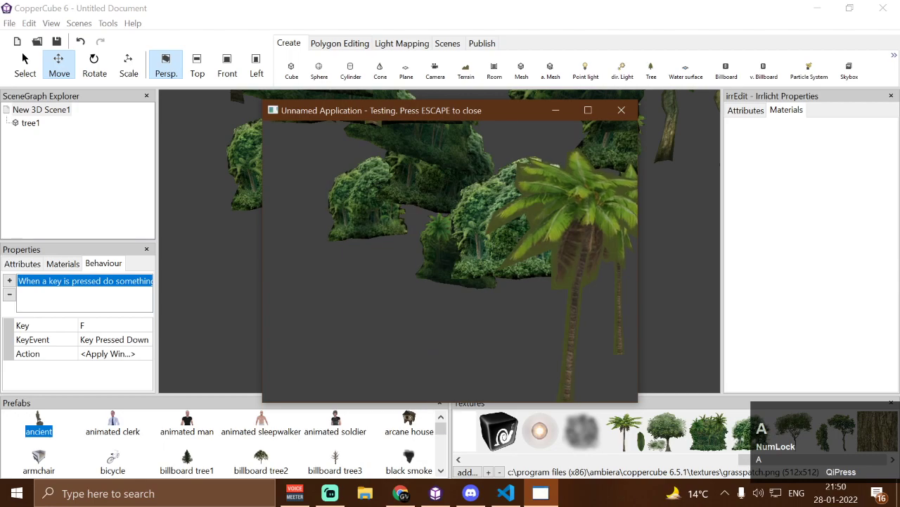
pyautogui.press('w')
pyautogui.press('d')
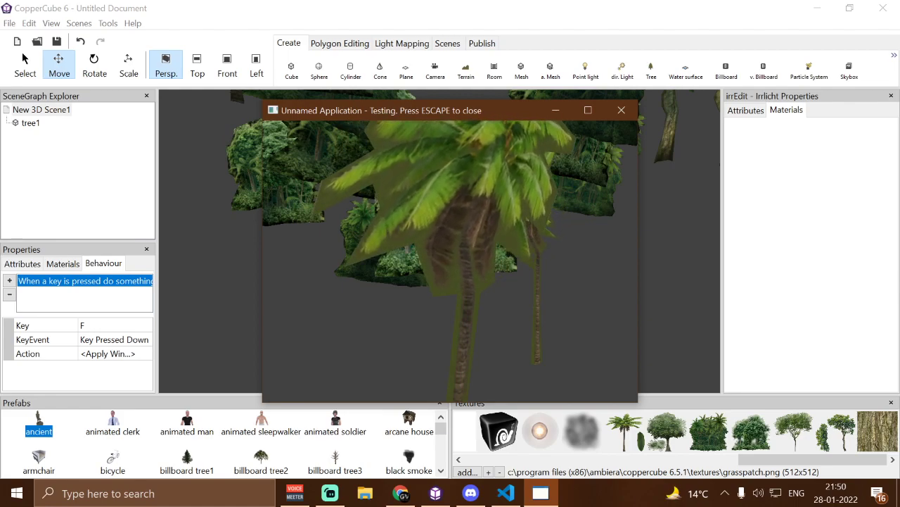
pyautogui.press('d')
pyautogui.press('a')
pyautogui.press('a')
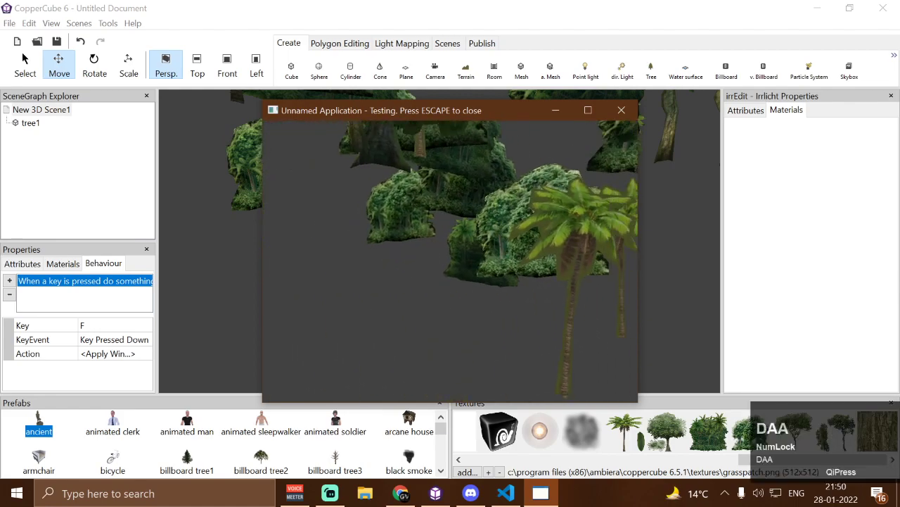
pyautogui.press('w')
pyautogui.press('d')
pyautogui.press('w')
pyautogui.press('a')
pyautogui.press('s')
pyautogui.press('a')
pyautogui.press('s')
pyautogui.press('w')
pyautogui.press('s')
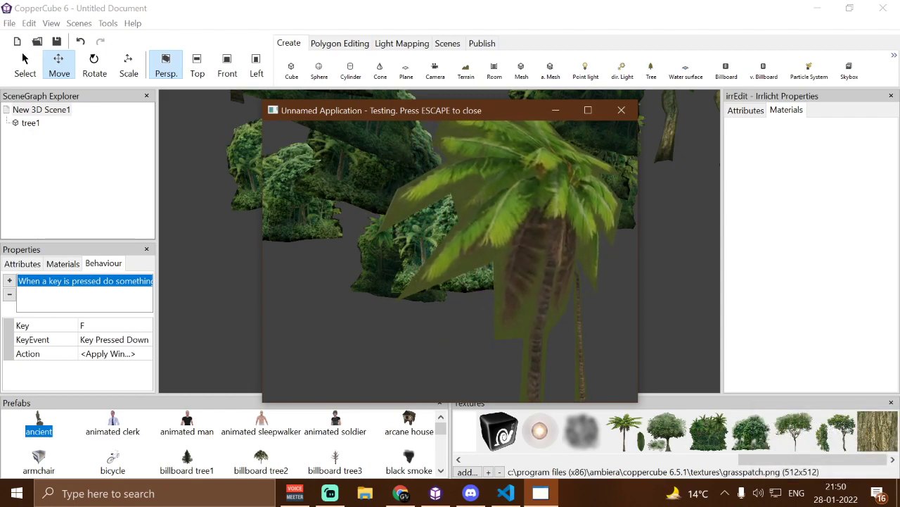
pyautogui.press('Escape')
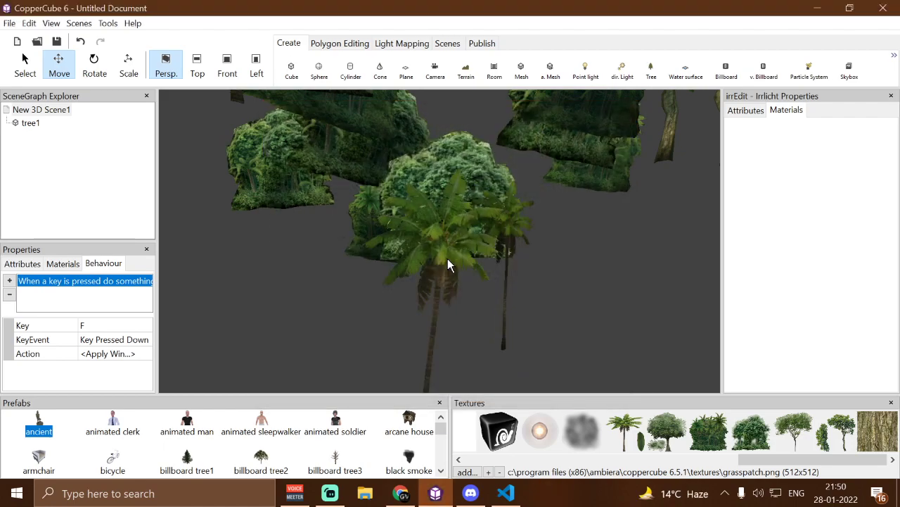
# Show the palm texture in the texture library and review the tree mesh's attributes and behaviours.
pyautogui.click(639, 441)
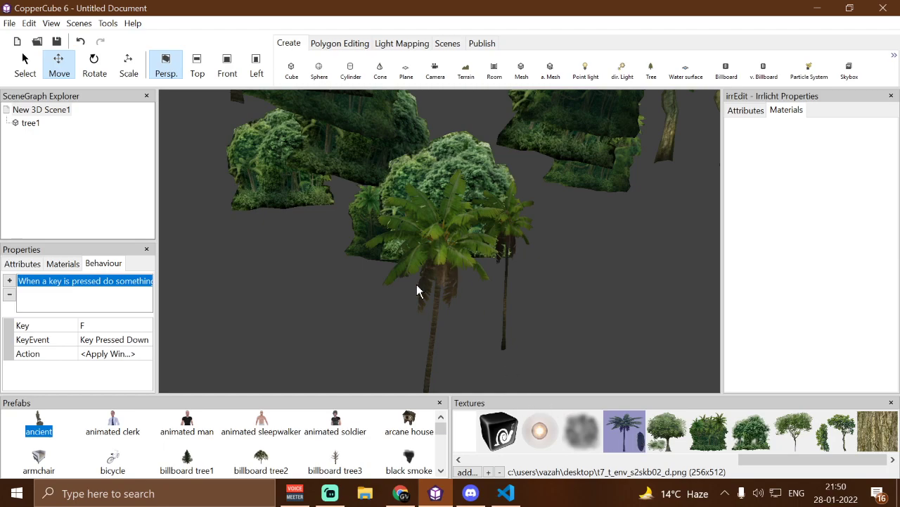
pyautogui.click(455, 287)
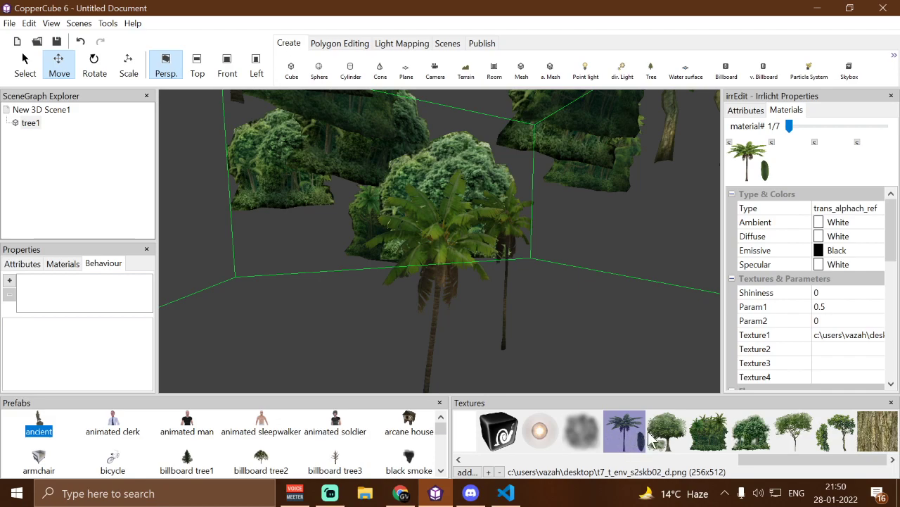
pyautogui.click(21, 264)
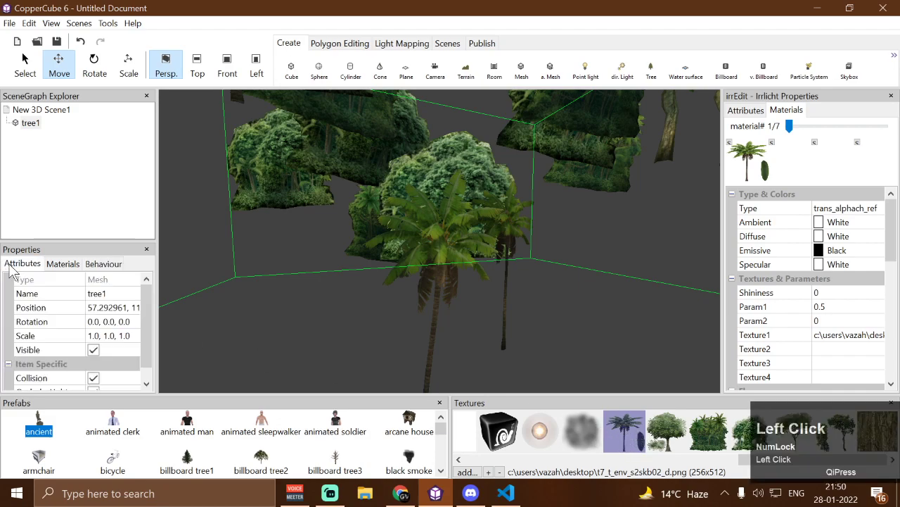
pyautogui.click(31, 123)
pyautogui.click(104, 263)
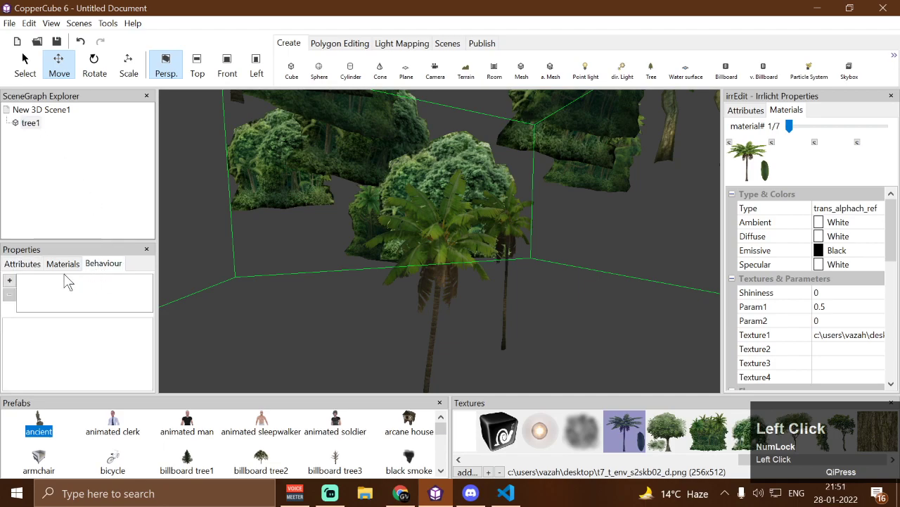
pyautogui.click(33, 126)
# Set WindTextureHeightOffset to 0.9 in the scene's Apply Wind Shader action and confirm the action.
pyautogui.click(45, 110)
pyautogui.click(121, 282)
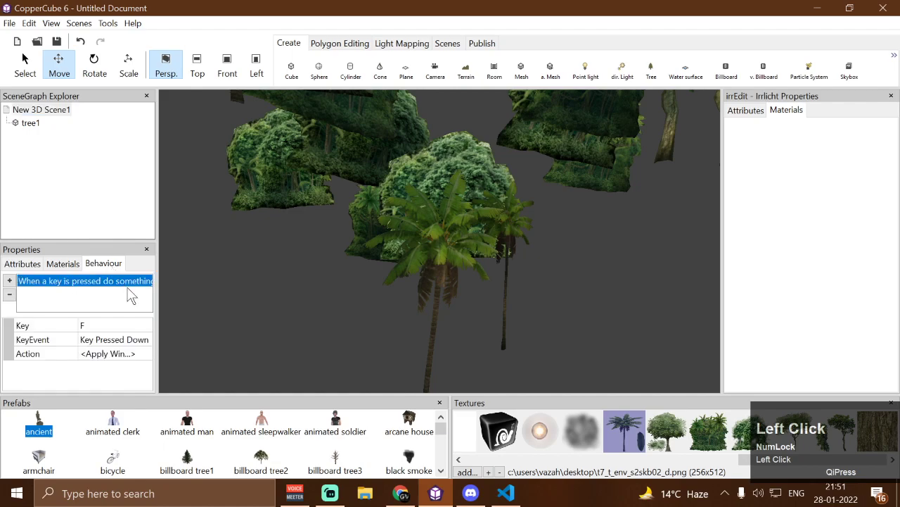
pyautogui.click(149, 353)
pyautogui.scroll(-2, 150, 384)
pyautogui.click(150, 389)
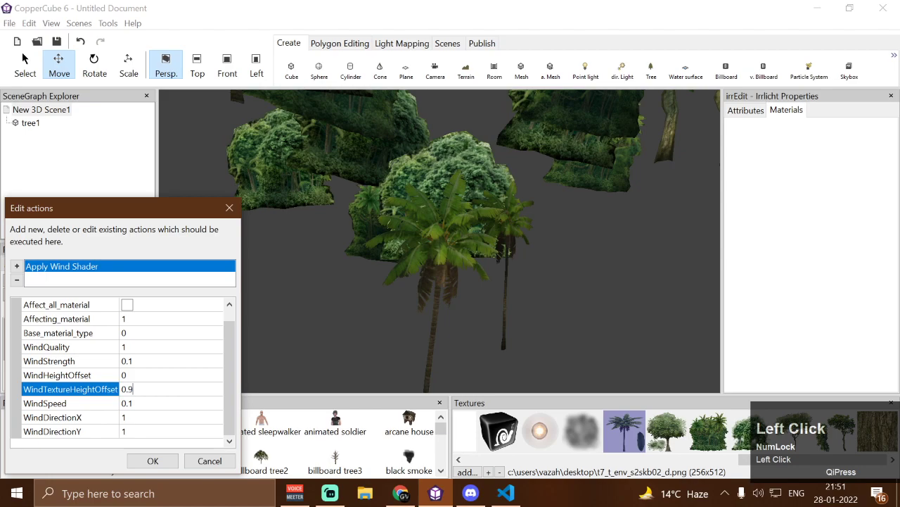
pyautogui.write('0.9')
pyautogui.press('Return')
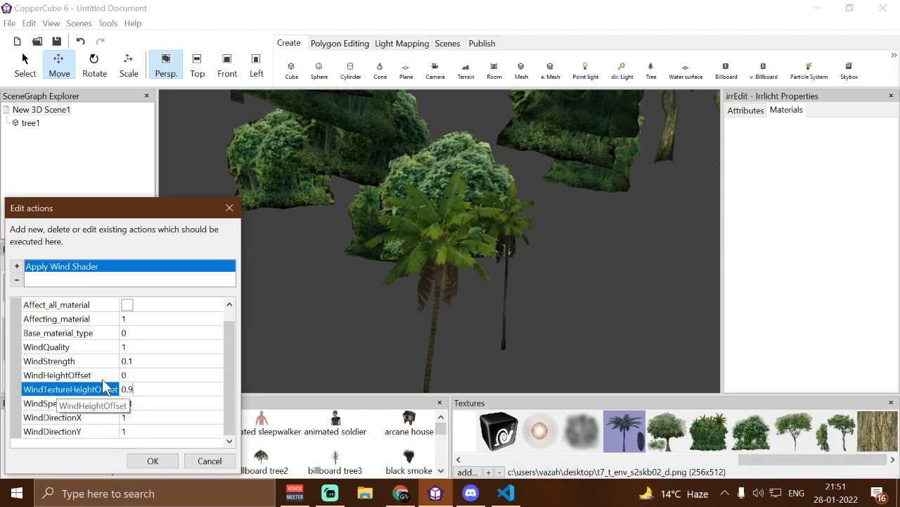
pyautogui.click(154, 461)
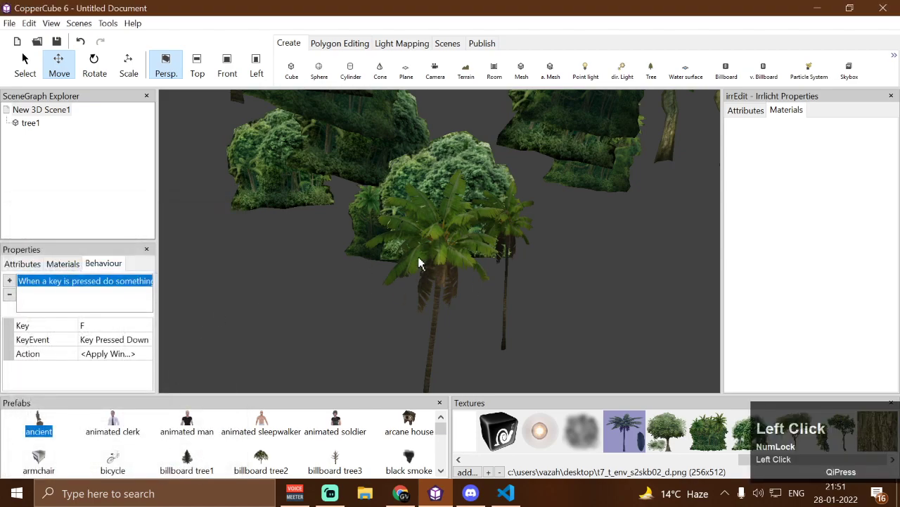
# Test-run the scene, trigger the wind shader, examine the palm movement from near and far viewpoints, and close the test.
pyautogui.press('F10')
pyautogui.press('w')
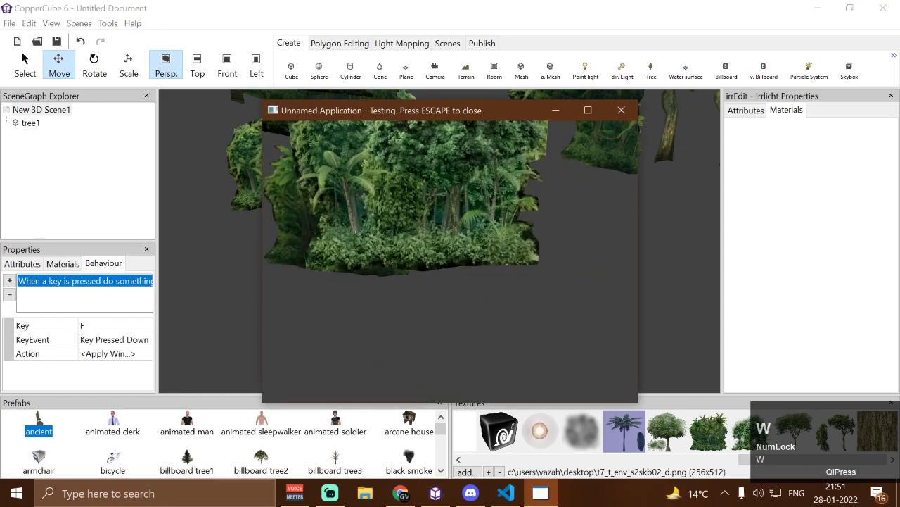
pyautogui.press('s')
pyautogui.press('f')
pyautogui.press('w')
pyautogui.press('s')
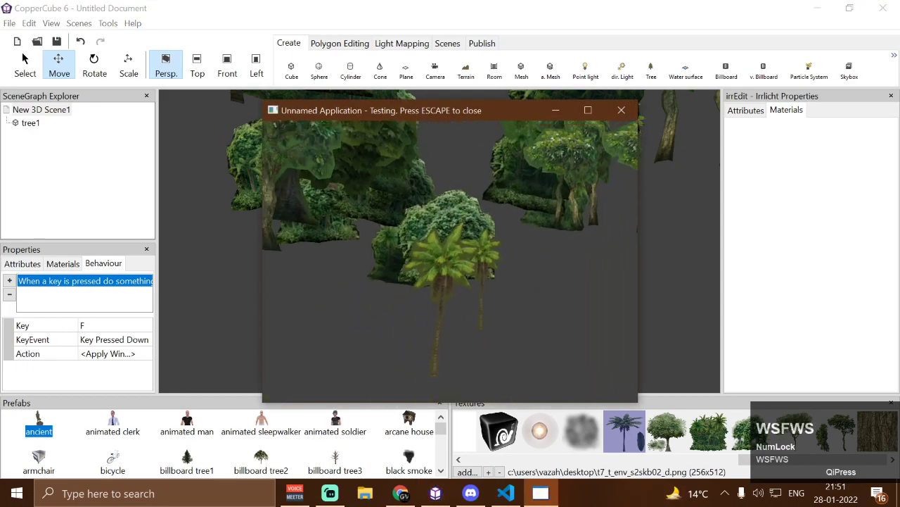
pyautogui.press('w')
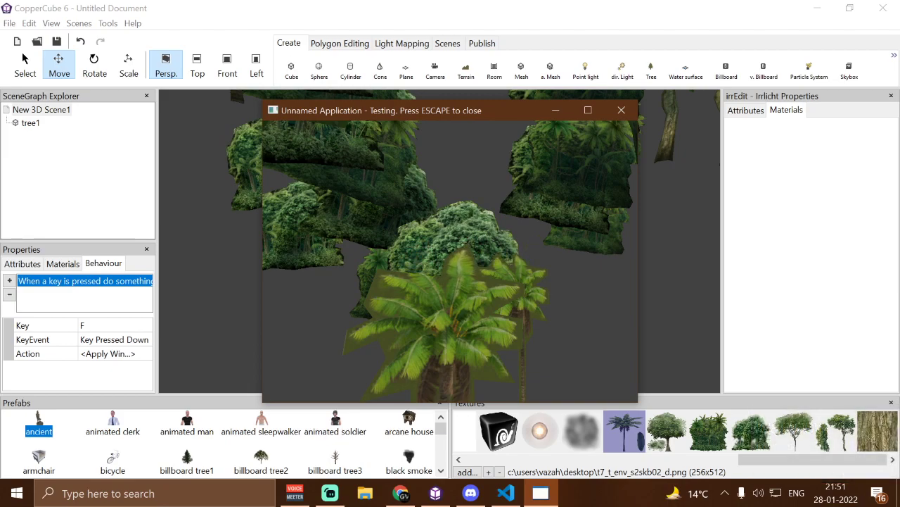
pyautogui.press('s')
pyautogui.press('w')
pyautogui.press('w')
pyautogui.press('s')
pyautogui.press('w')
pyautogui.press('s')
pyautogui.press('w')
pyautogui.press('s')
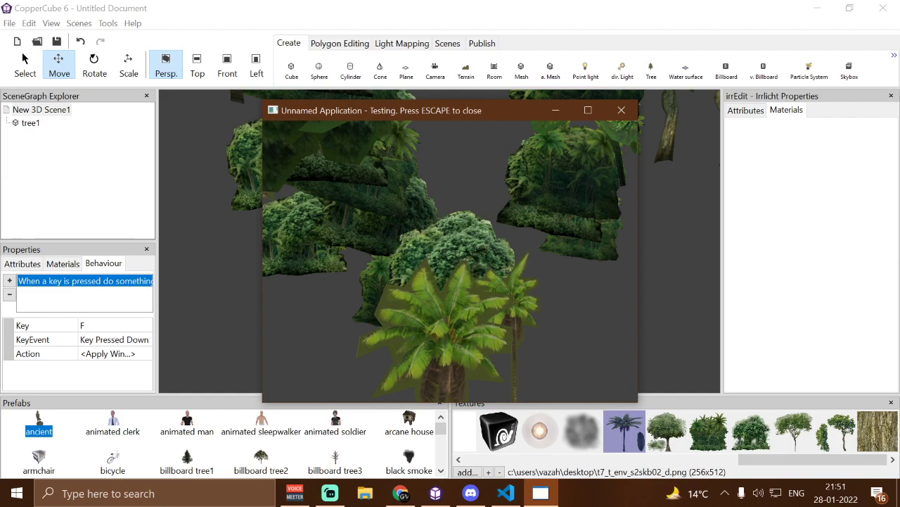
pyautogui.press('Escape')
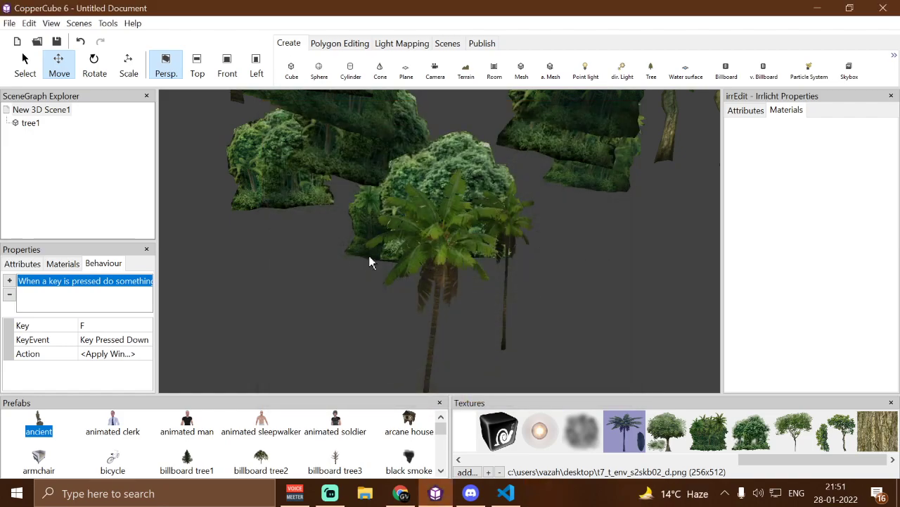
# Review the Apply Wind Shader action's parameters, including WindTextureHeightOffset and WindHeightOffset, and confirm the action without changes.
pyautogui.click(144, 355)
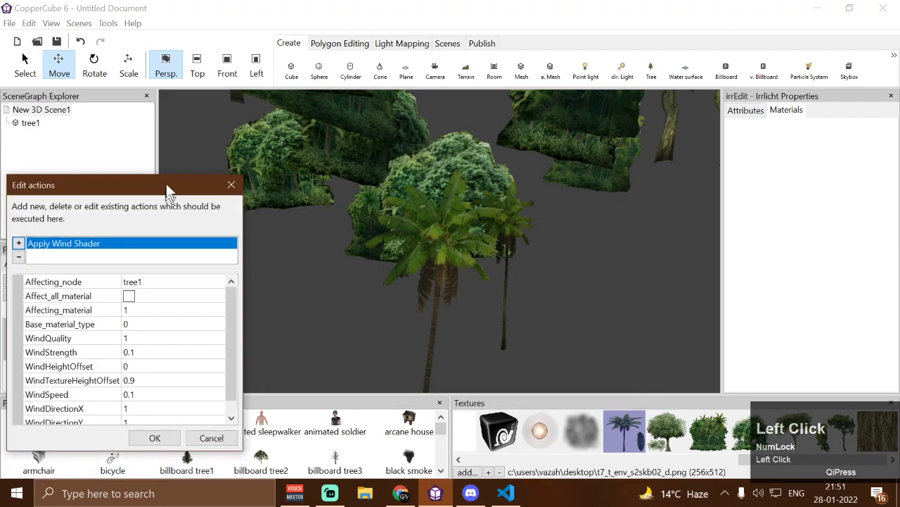
pyautogui.moveTo(232, 277); pyautogui.dragTo(222, 332)
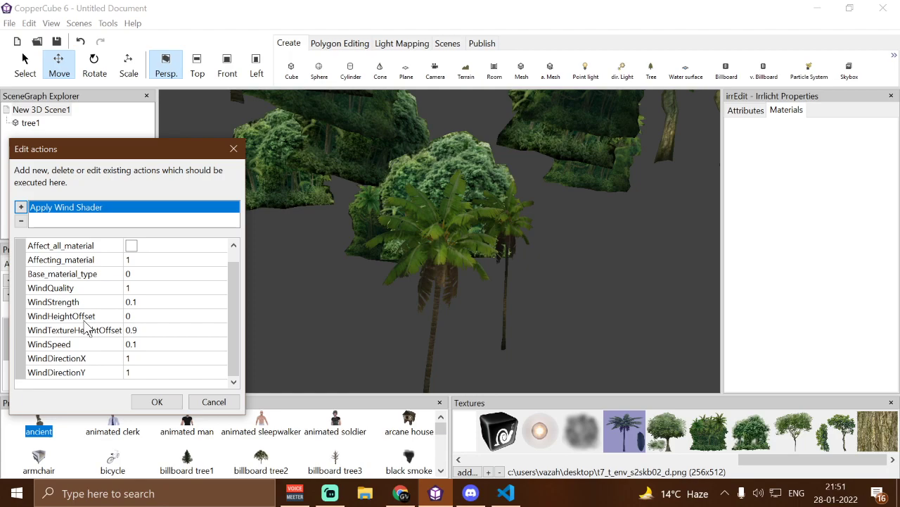
pyautogui.moveTo(149, 148); pyautogui.dragTo(153, 110)
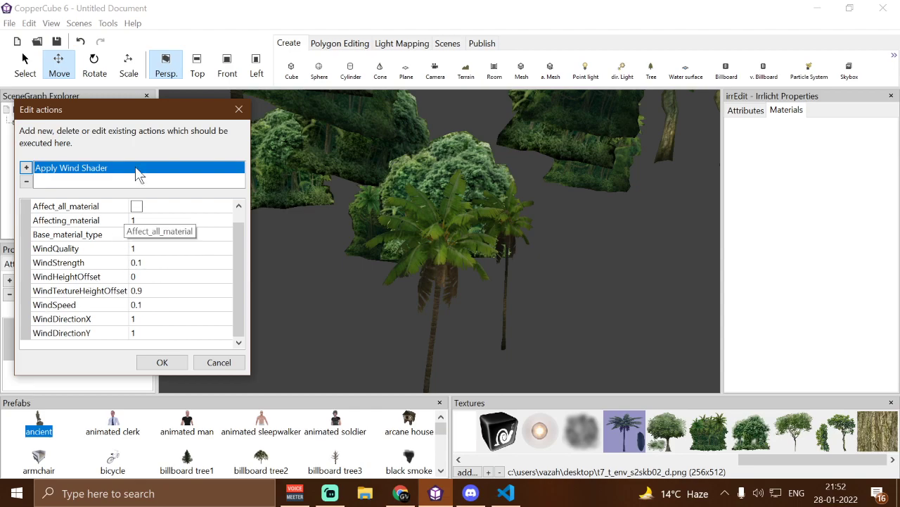
pyautogui.moveTo(144, 114); pyautogui.dragTo(133, 71)
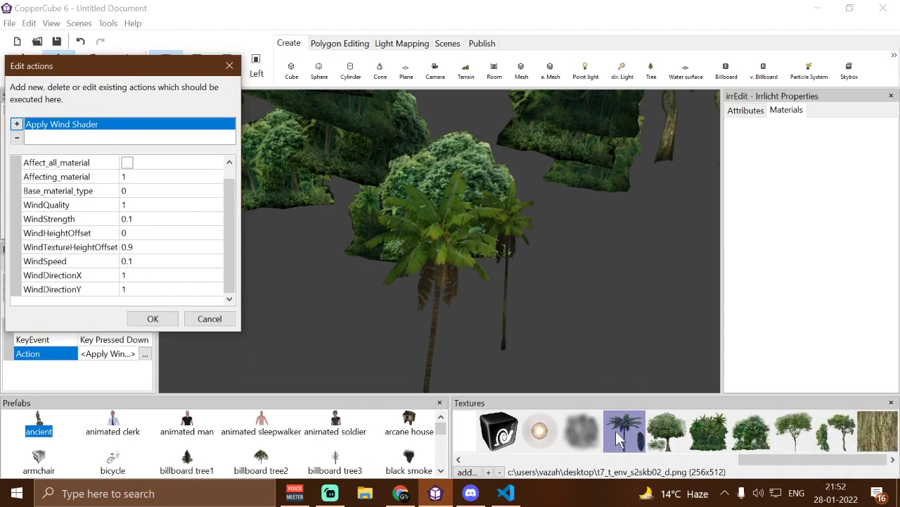
pyautogui.click(138, 247)
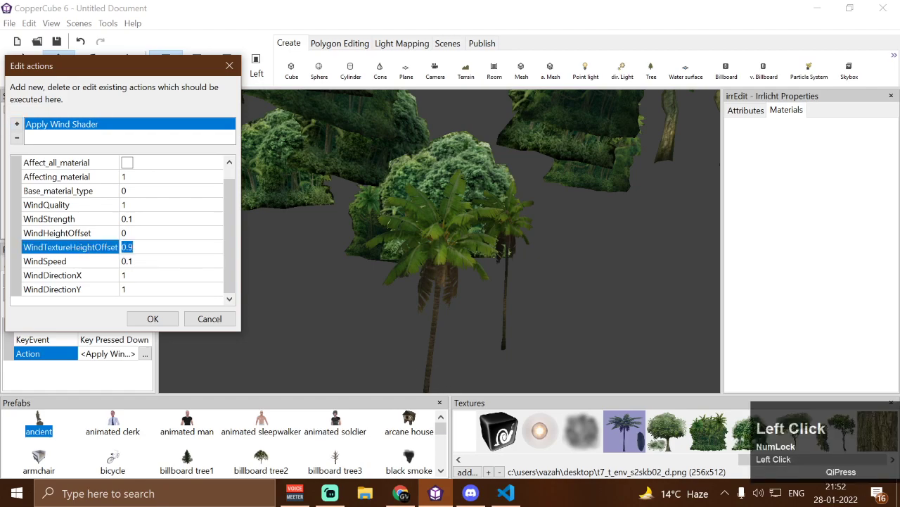
pyautogui.click(135, 233)
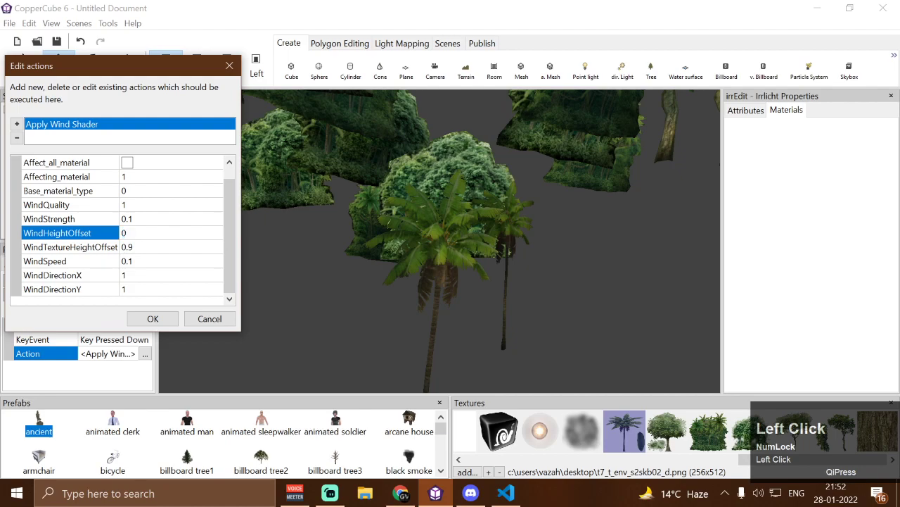
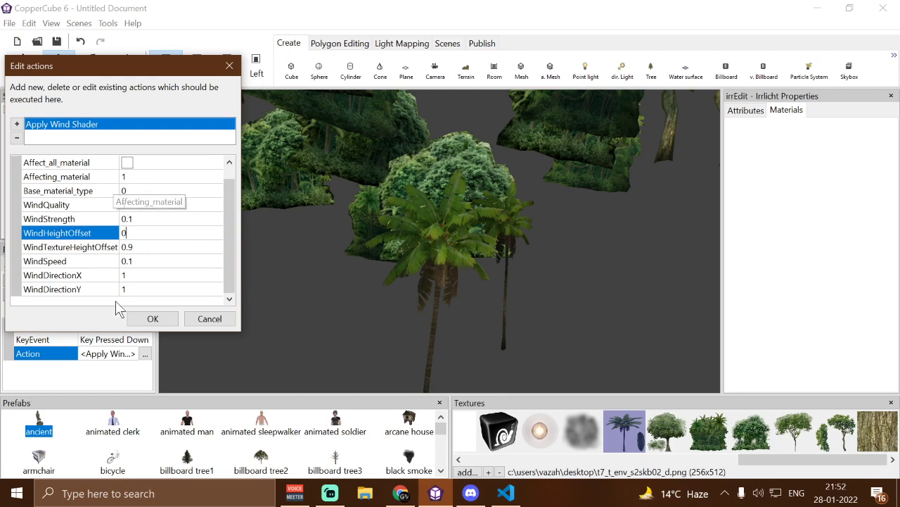
pyautogui.scroll(1, 83, 249)
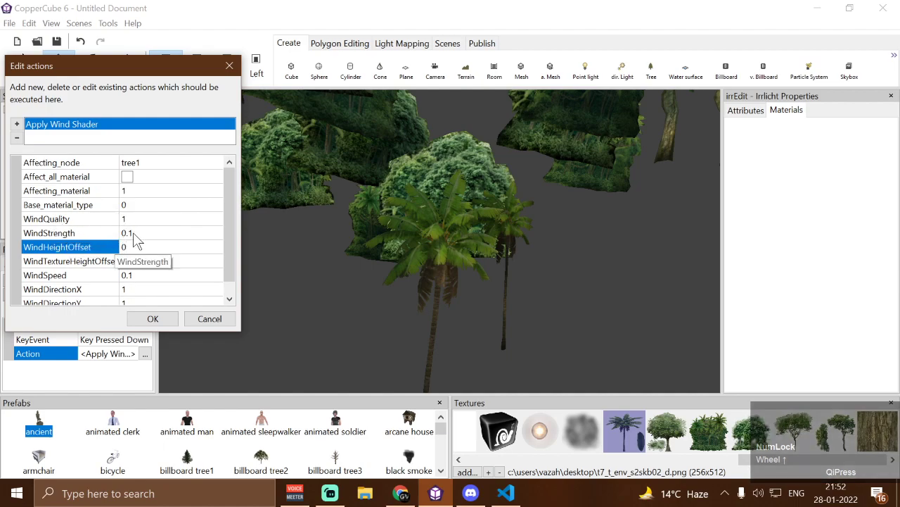
pyautogui.click(155, 318)
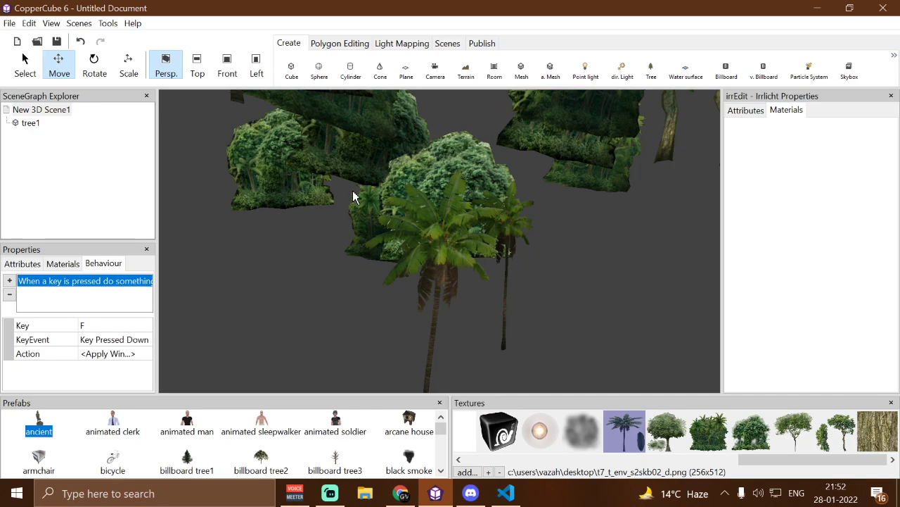
# Delete the tree mesh from the scene.
pyautogui.scroll(-3, 418, 196)
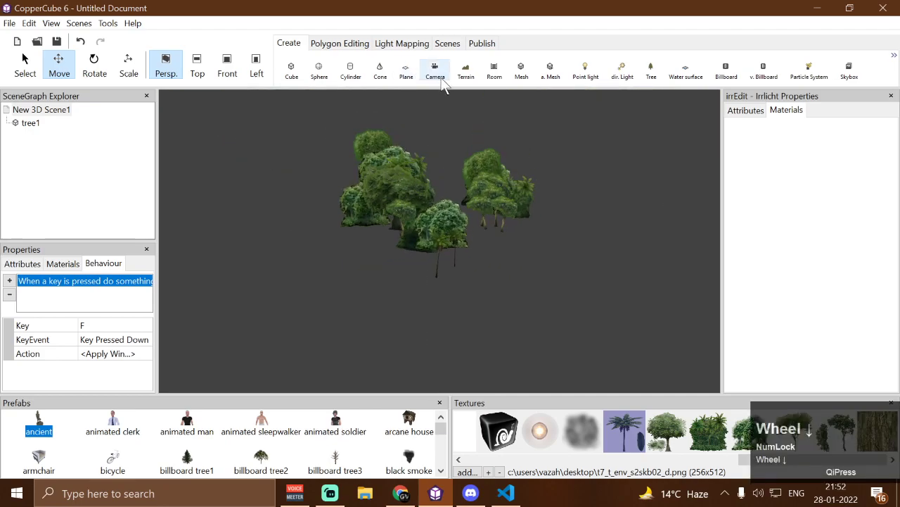
pyautogui.click(424, 191)
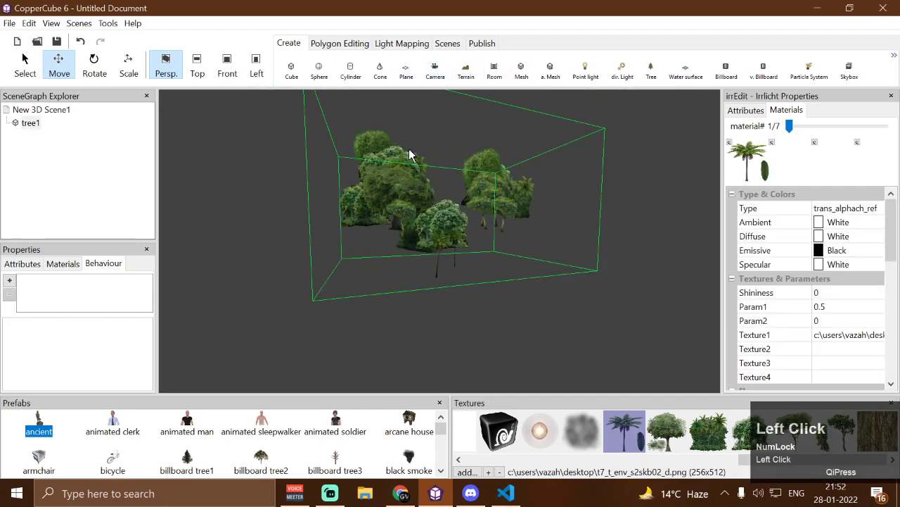
pyautogui.press('Delete')
# Create a plane with tile count 4, width 30 and length 30, and apply the grasspatch.png texture to it.
pyautogui.click(405, 73)
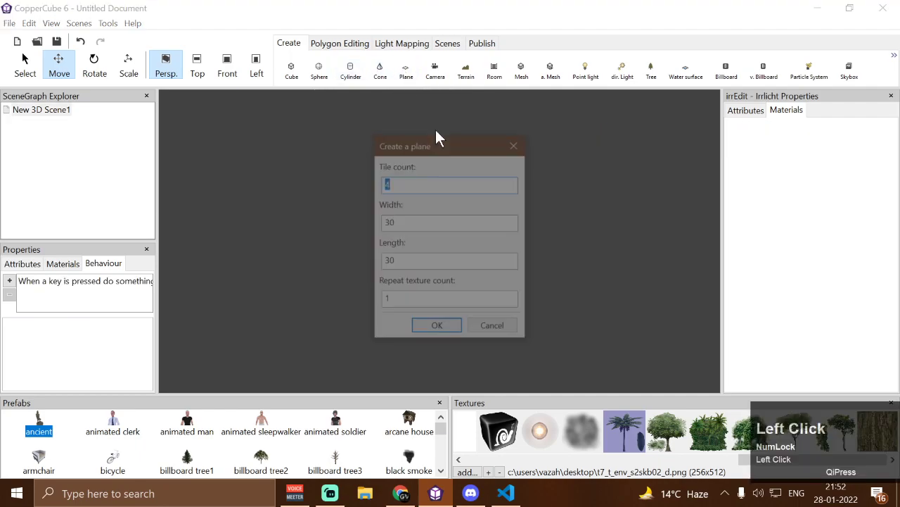
pyautogui.click(435, 334)
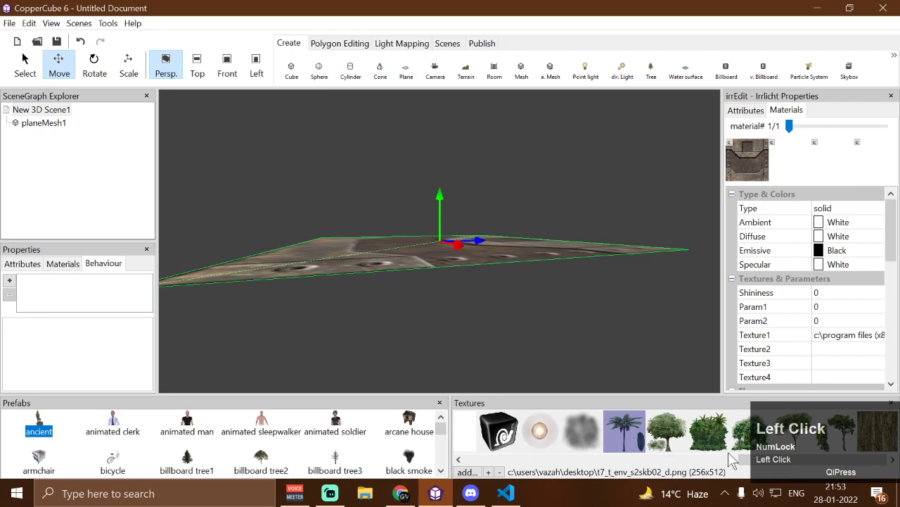
pyautogui.click(791, 434)
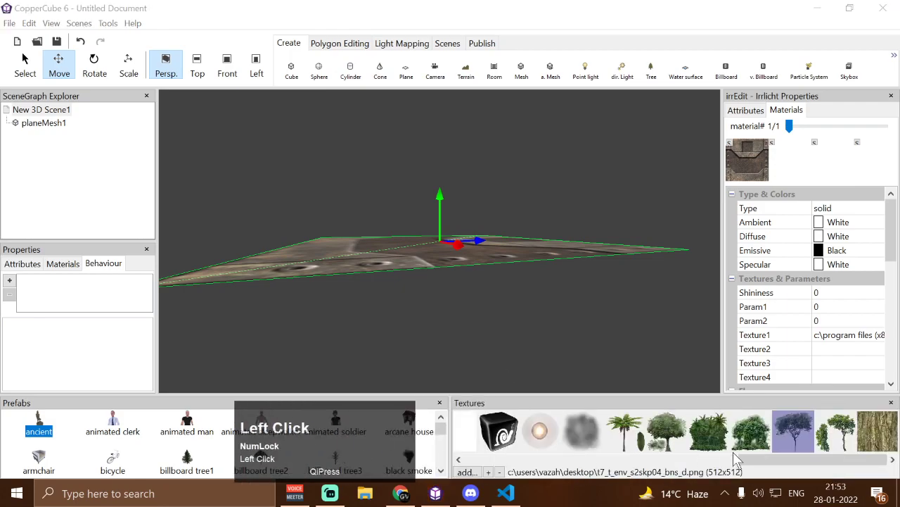
pyautogui.moveTo(779, 458); pyautogui.dragTo(501, 459)
pyautogui.doubleClick(642, 433)
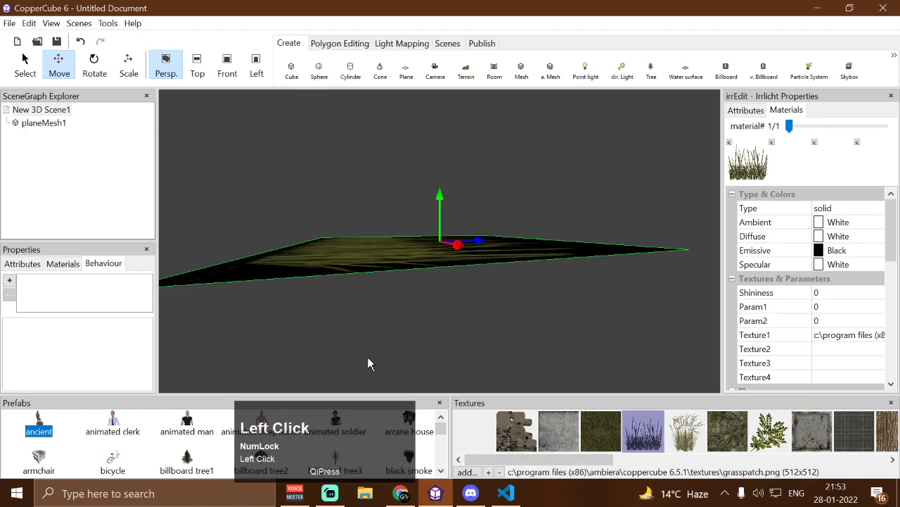
# Set the grass plane's material to Transparent (alpha channel) and enable Moved by wind in its advanced settings.
pyautogui.click(63, 263)
pyautogui.click(101, 301)
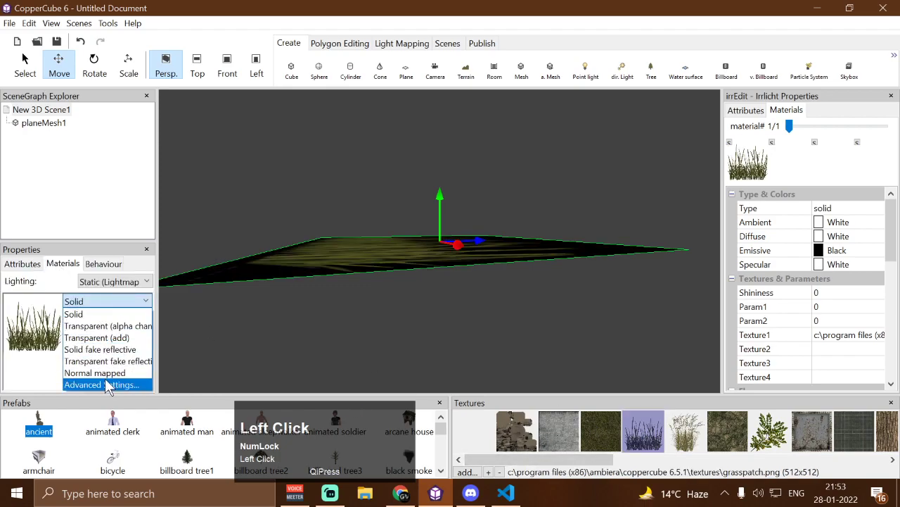
pyautogui.click(130, 325)
pyautogui.click(131, 302)
pyautogui.click(120, 382)
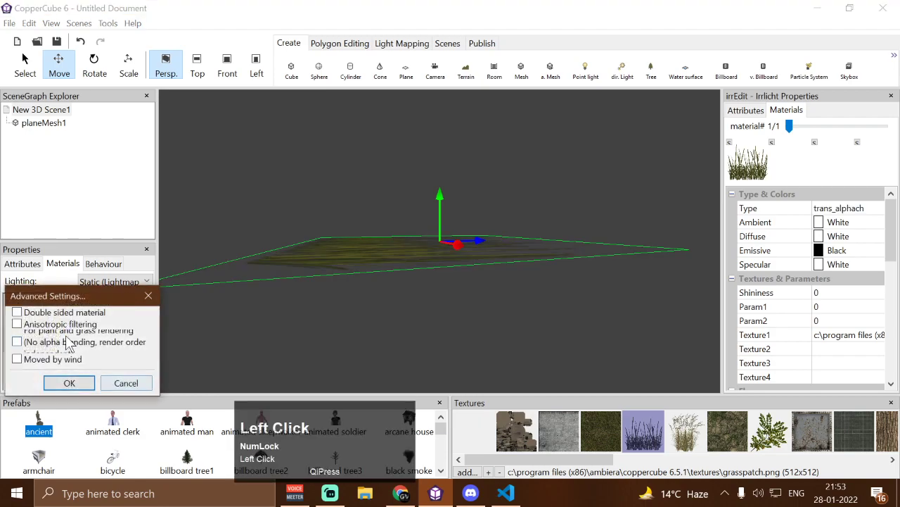
pyautogui.click(56, 359)
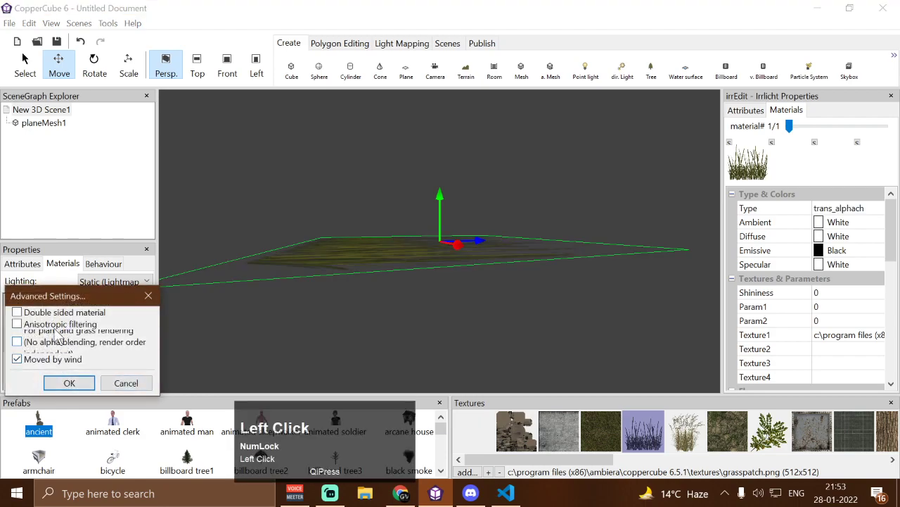
pyautogui.click(69, 383)
# Examine the built-in wind movement on the grass plane from several distances and viewing angles.
pyautogui.press('Up')
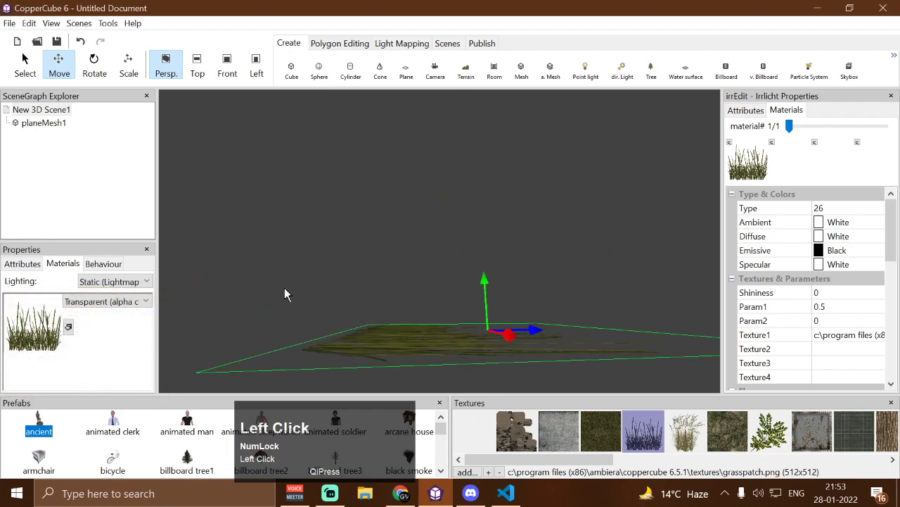
pyautogui.moveTo(285, 288); pyautogui.dragTo(325, 329)
pyautogui.press('Down')
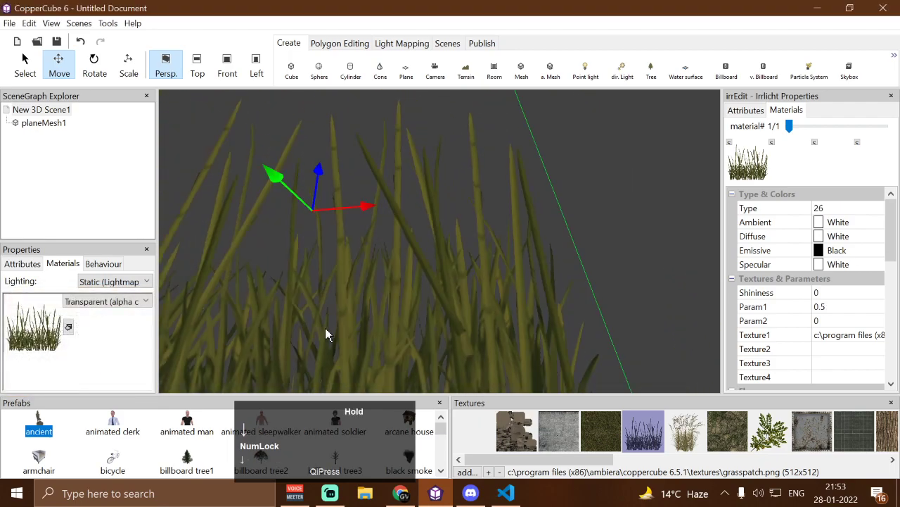
pyautogui.press('Up')
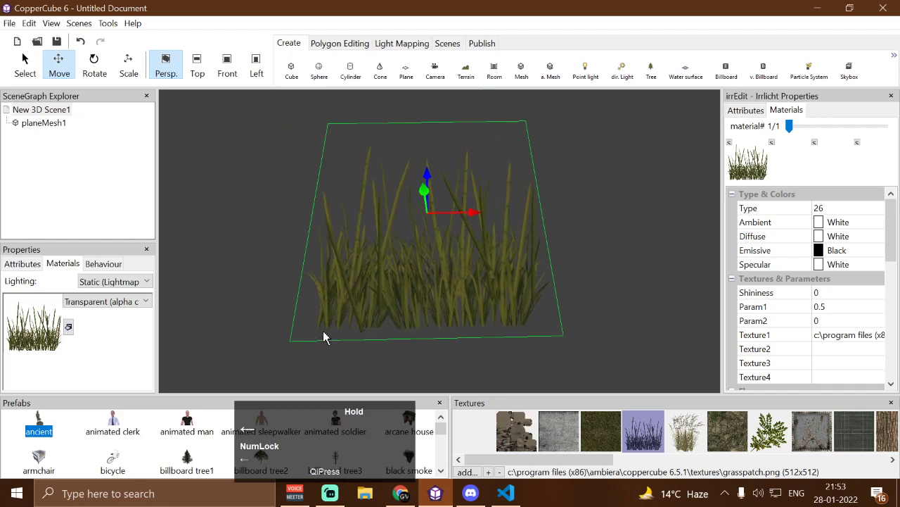
pyautogui.press('Down')
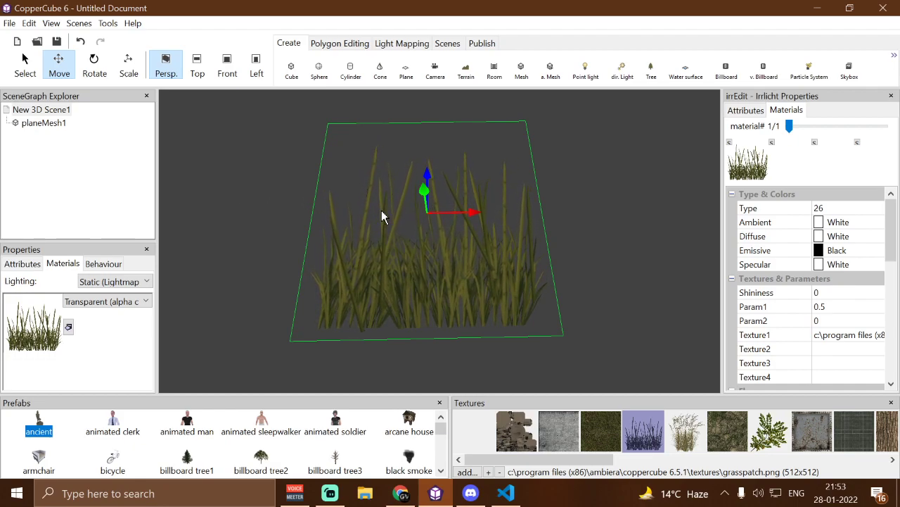
pyautogui.moveTo(442, 237); pyautogui.dragTo(529, 262)
pyautogui.press('d')
pyautogui.press('d')
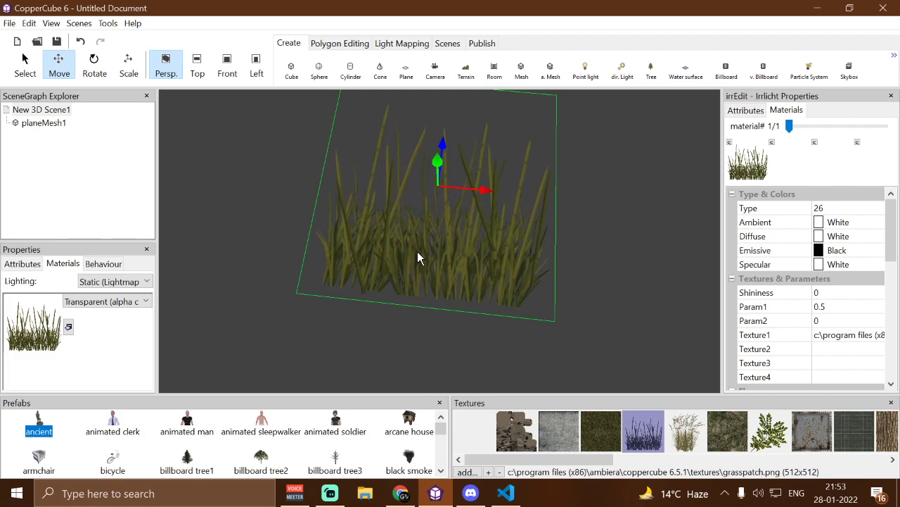
pyautogui.moveTo(456, 259); pyautogui.dragTo(505, 251)
pyautogui.press('Right')
pyautogui.press('Up')
pyautogui.press('Down')
pyautogui.press('Right')
pyautogui.press('Up')
pyautogui.press('Left')
pyautogui.press('Right')
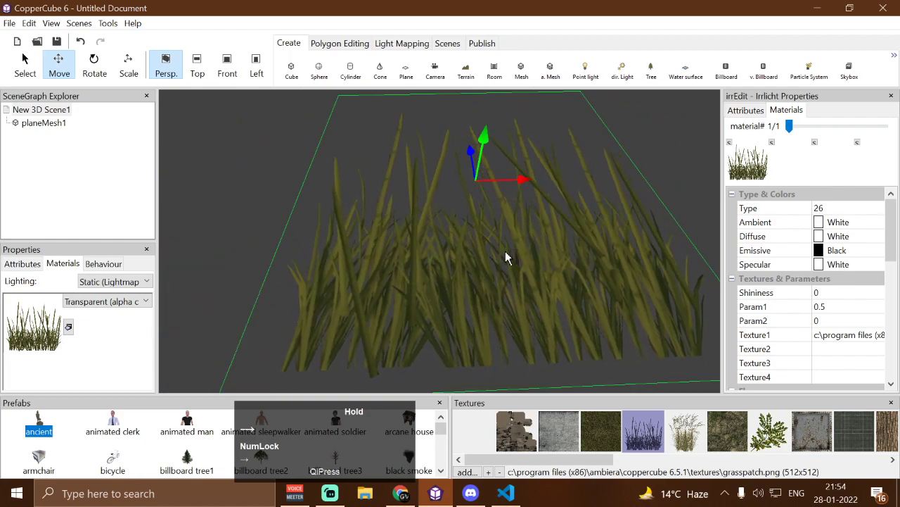
# Duplicate the grass plane and move the copy along the X axis to about -25.5.
pyautogui.hotkey('ctrl', 'c')
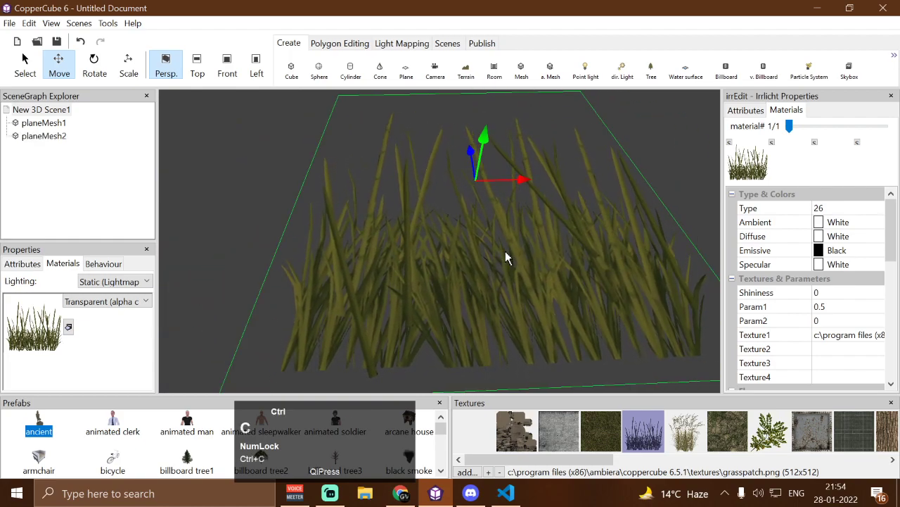
pyautogui.click(519, 182)
pyautogui.moveTo(519, 182); pyautogui.dragTo(128, 83)
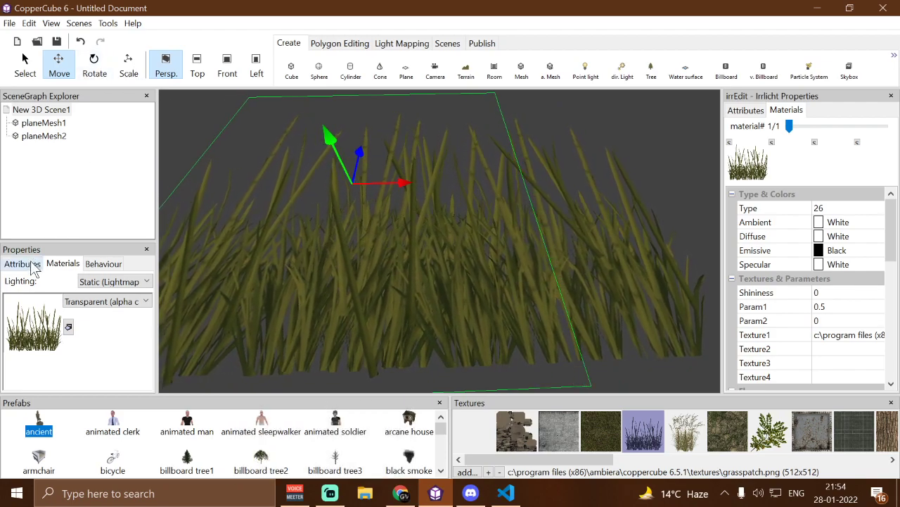
# Set the copied grass plane's rotation to 0.0, 0.0, 90.0.
pyautogui.click(33, 262)
pyautogui.click(31, 322)
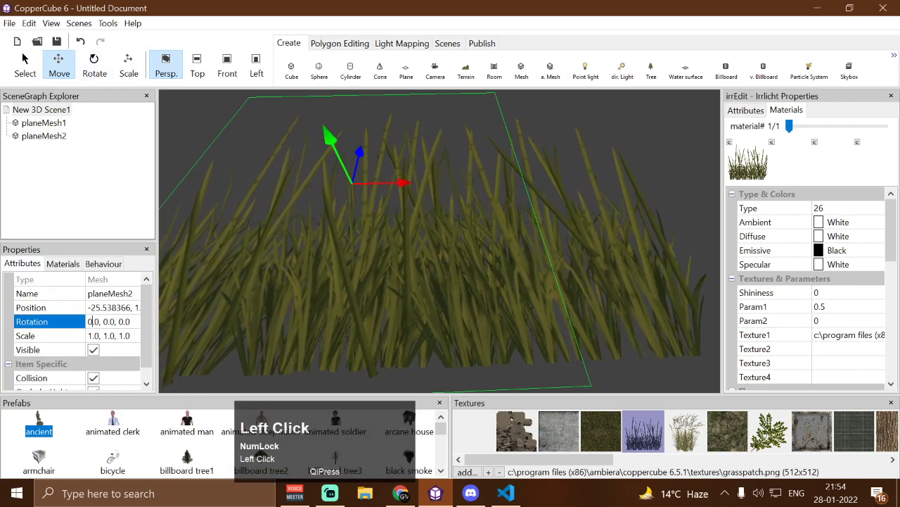
pyautogui.click(118, 322)
pyautogui.write('9')
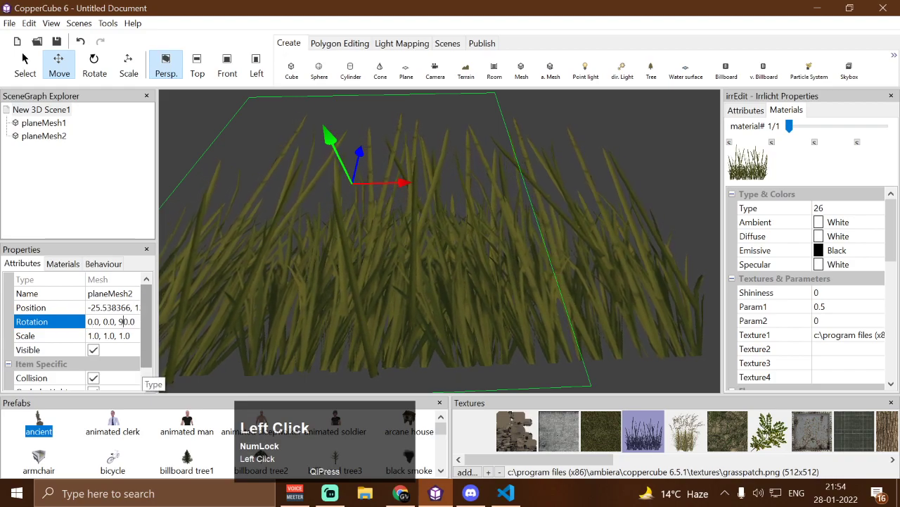
pyautogui.press('Return')
# Move the rotated grass plane along its height and X axes so it crosses the middle of the original plane.
pyautogui.moveTo(331, 148); pyautogui.dragTo(422, 208)
pyautogui.moveTo(375, 227); pyautogui.dragTo(346, 173)
pyautogui.moveTo(406, 209); pyautogui.dragTo(491, 204)
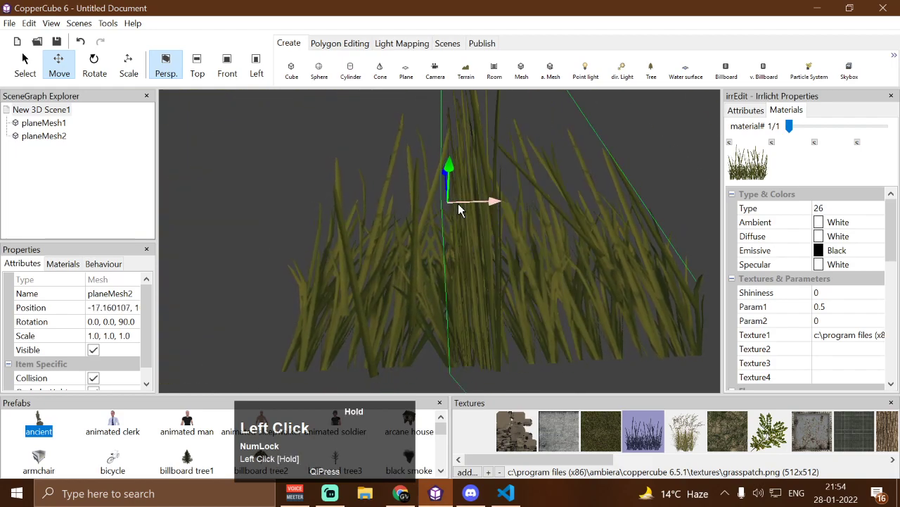
pyautogui.moveTo(450, 172); pyautogui.dragTo(446, 181)
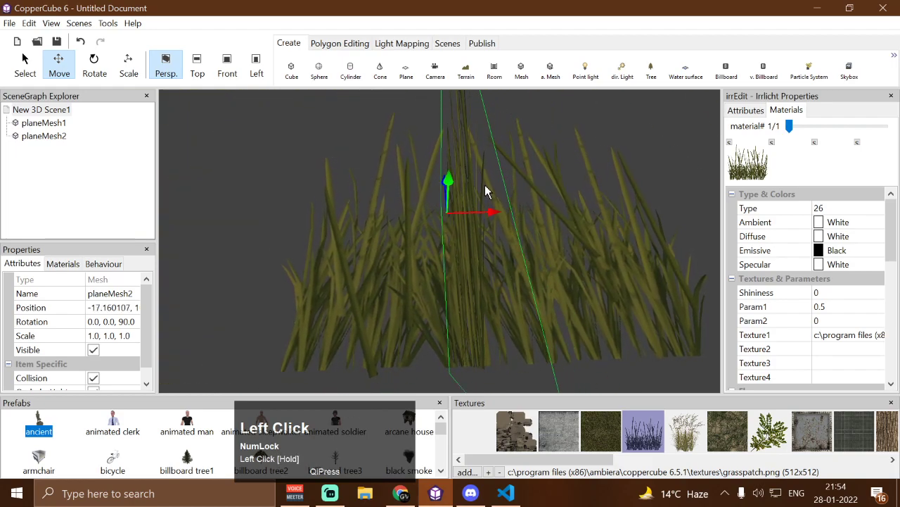
# Move the rotated grass plane along the X axis to about -42.7, clear of the original grass plane.
pyautogui.moveTo(492, 214); pyautogui.dragTo(426, 188)
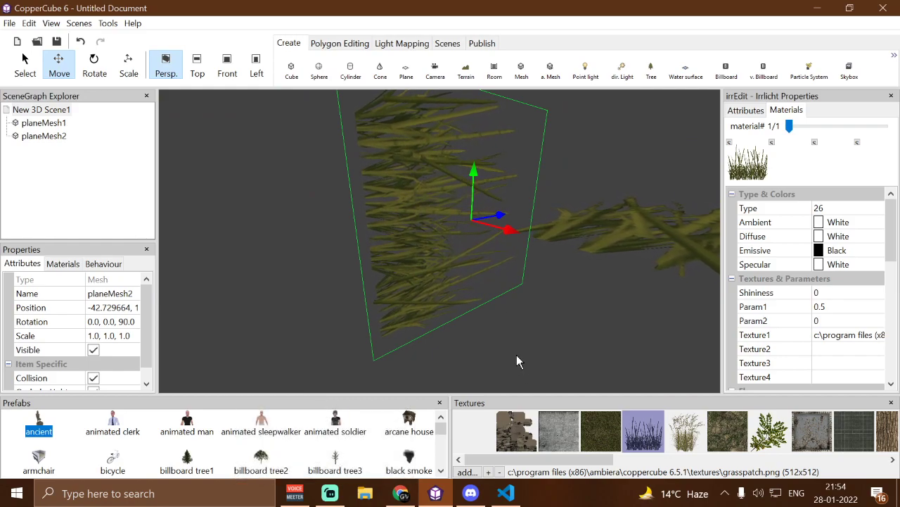
pyautogui.moveTo(450, 173); pyautogui.dragTo(424, 141)
pyautogui.press('Right')
pyautogui.press('Right')
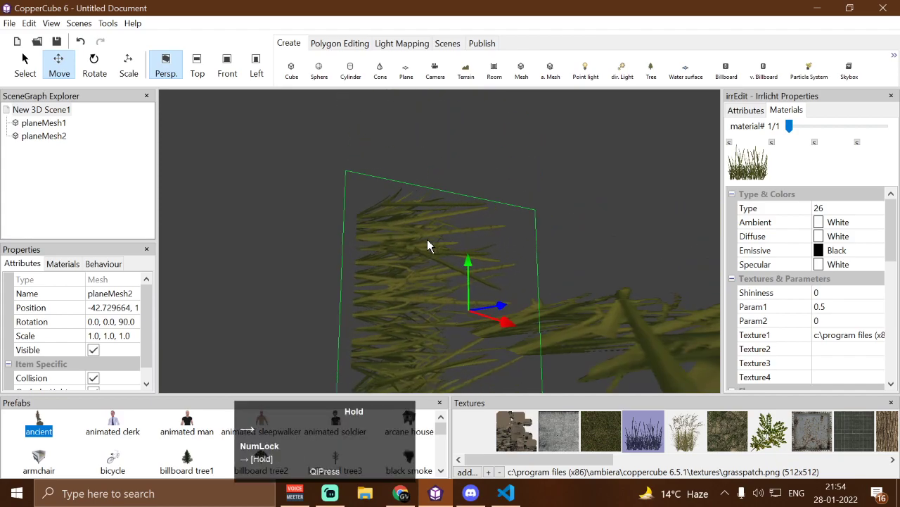
# Examine how the rotated grass plane sways compared with the original plane from several distances and viewing angles.
pyautogui.press('Down')
pyautogui.moveTo(433, 249); pyautogui.dragTo(452, 269)
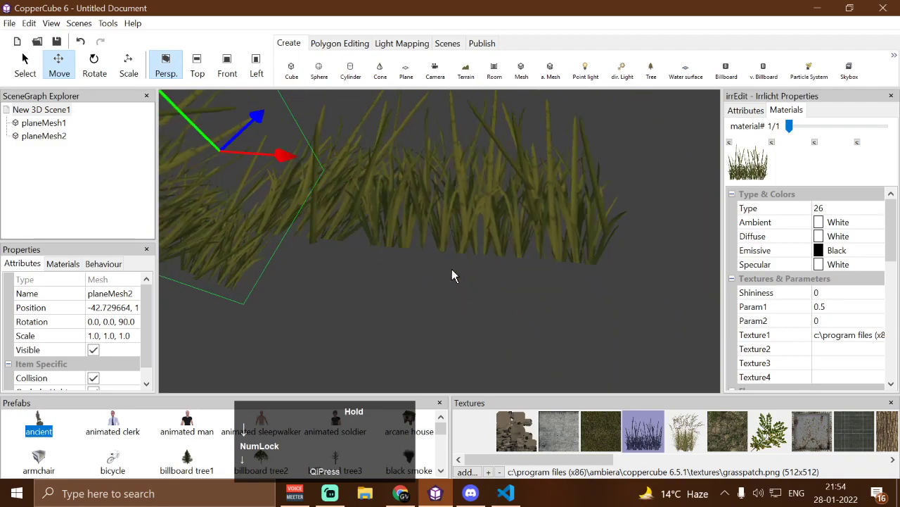
pyautogui.press('Left')
pyautogui.press('Left')
pyautogui.press('Left')
pyautogui.press('Left')
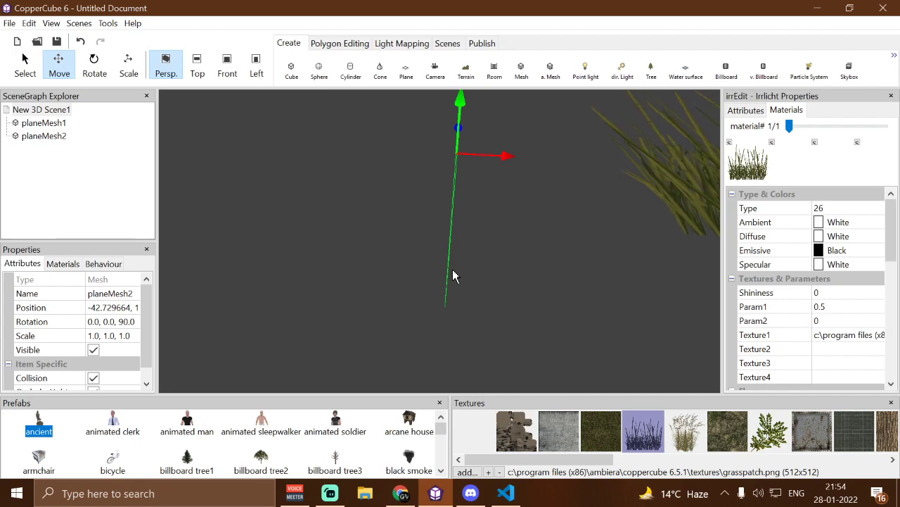
pyautogui.click(57, 110)
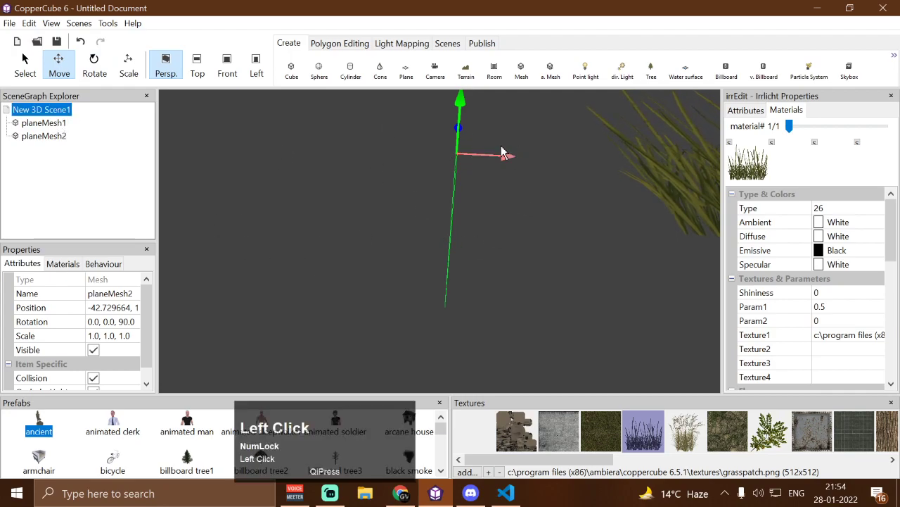
pyautogui.moveTo(495, 216)
pyautogui.mouseDown()
pyautogui.moveTo(502, 215)
pyautogui.moveTo(482, 223)
pyautogui.mouseUp()
pyautogui.press('Right')
pyautogui.press('Up')
pyautogui.press('Down')
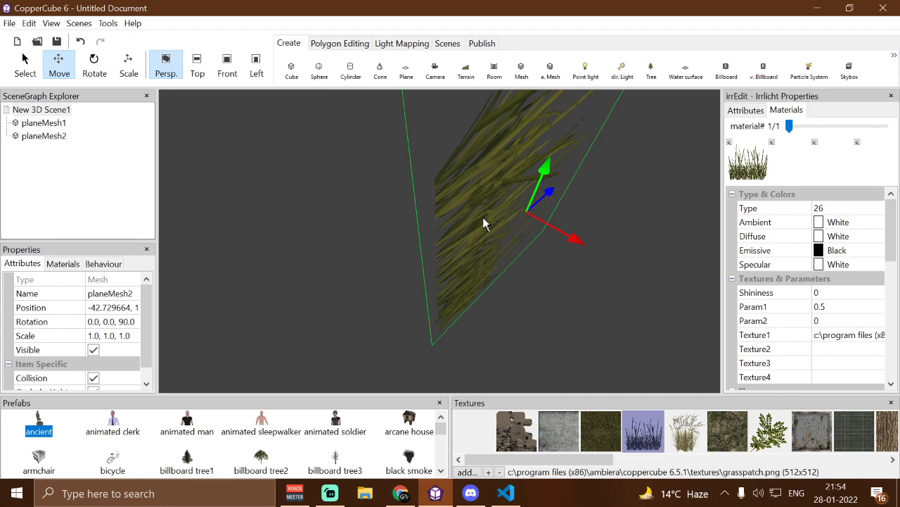
# Move the rotated grass plane back along the X axis towards the original plane, to about -34.4.
pyautogui.press('Left')
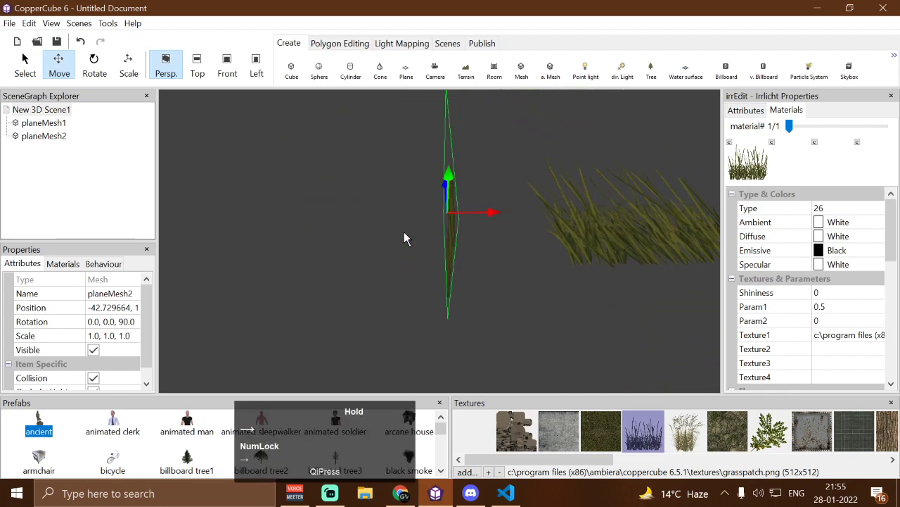
pyautogui.press('Right')
pyautogui.moveTo(392, 217); pyautogui.dragTo(415, 220)
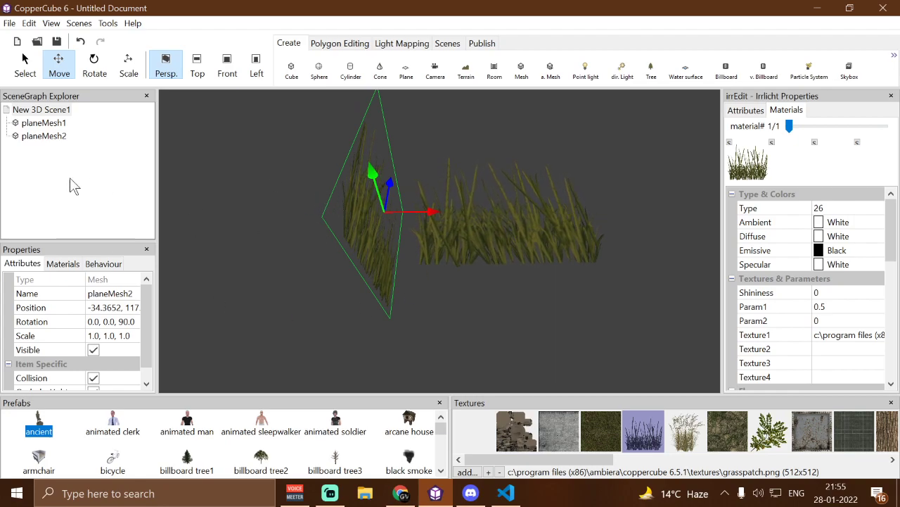
# Review the material types available for the rotated grass plane without changing its transparent alpha channel setting.
pyautogui.click(62, 264)
pyautogui.click(113, 301)
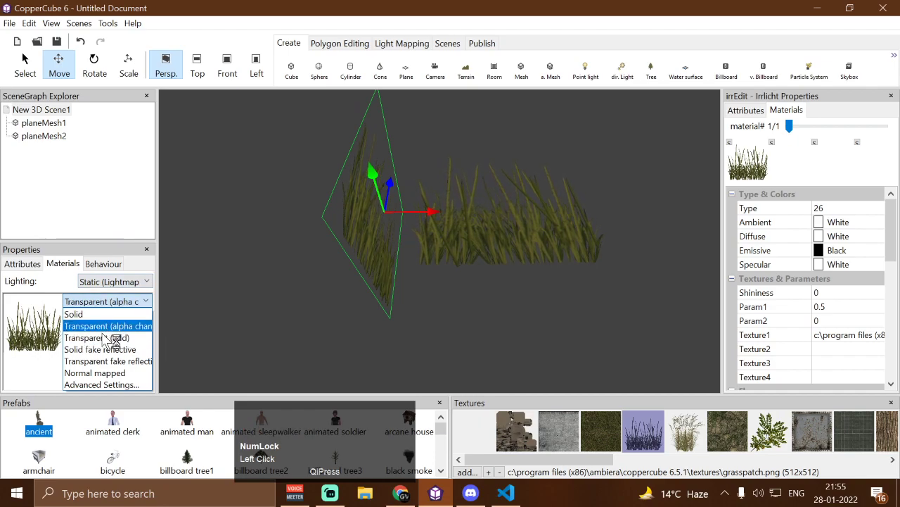
pyautogui.click(64, 118)
pyautogui.click(61, 111)
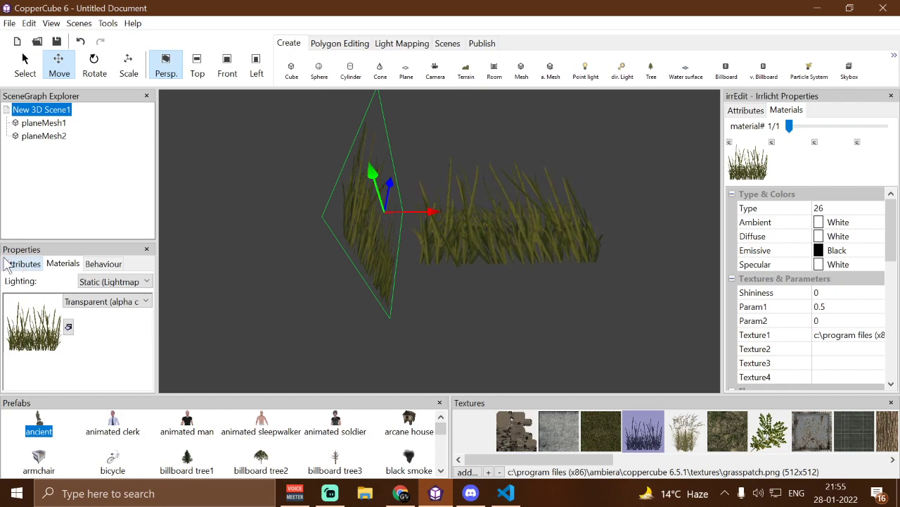
# Enable the Wind option in the attributes of New 3D Scene1.
pyautogui.click(22, 263)
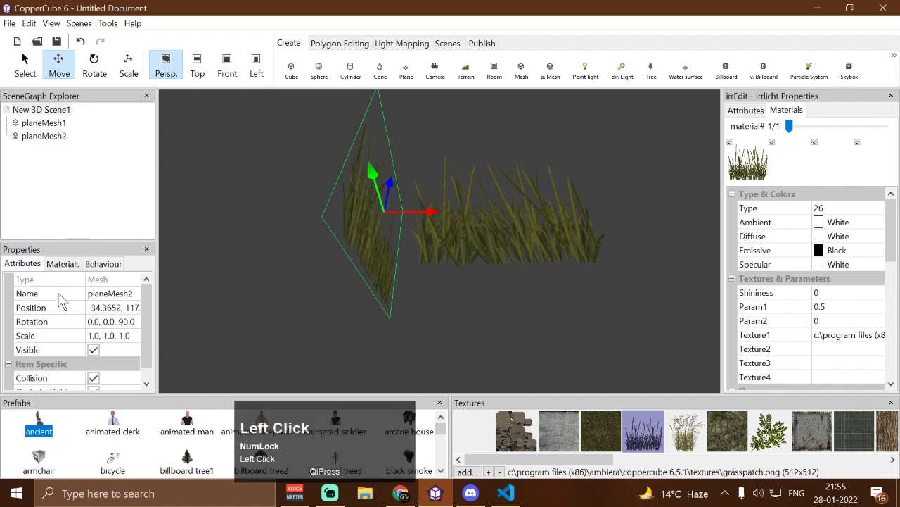
pyautogui.scroll(-1, 62, 299)
pyautogui.click(57, 113)
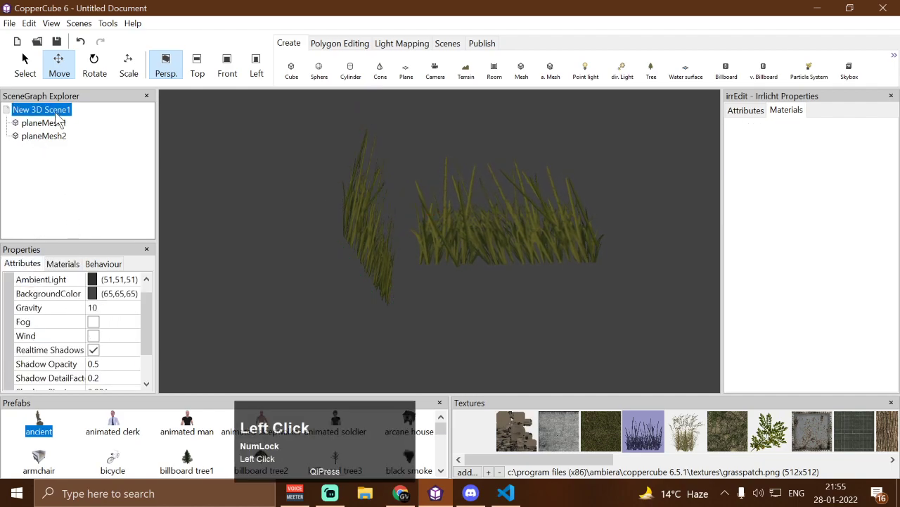
pyautogui.click(93, 336)
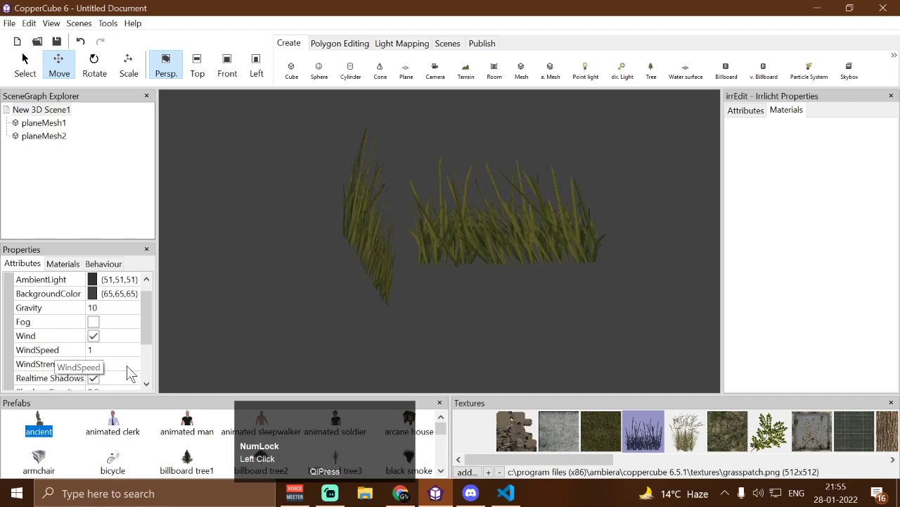
# Examine the movement of both grass planes under the scene wind from close up and from farther away.
pyautogui.moveTo(223, 296); pyautogui.dragTo(232, 288)
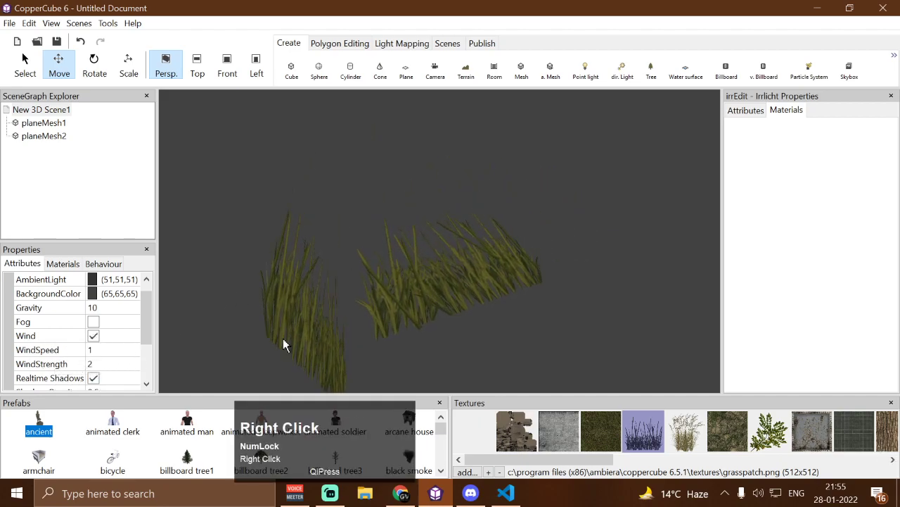
pyautogui.moveTo(283, 339); pyautogui.dragTo(281, 322, button='right')
pyautogui.moveTo(281, 322); pyautogui.dragTo(278, 325)
pyautogui.moveTo(279, 325); pyautogui.dragTo(282, 343, button='right')
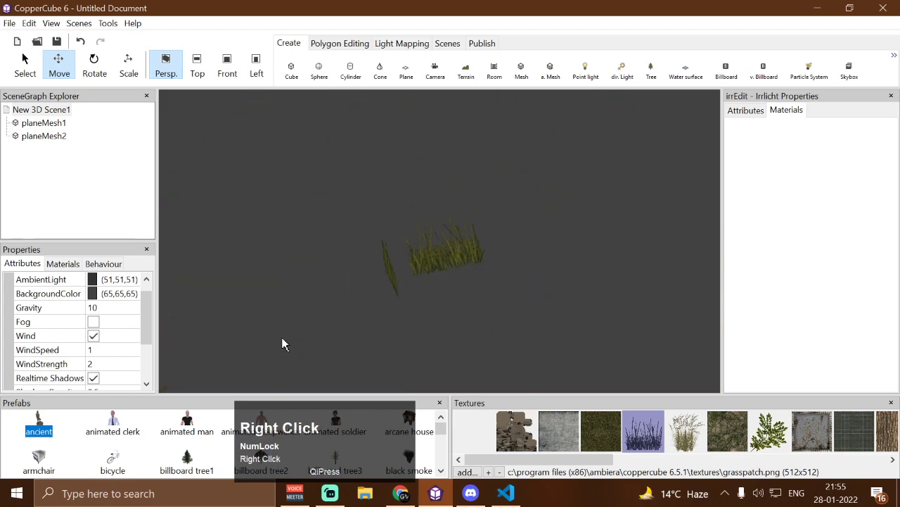